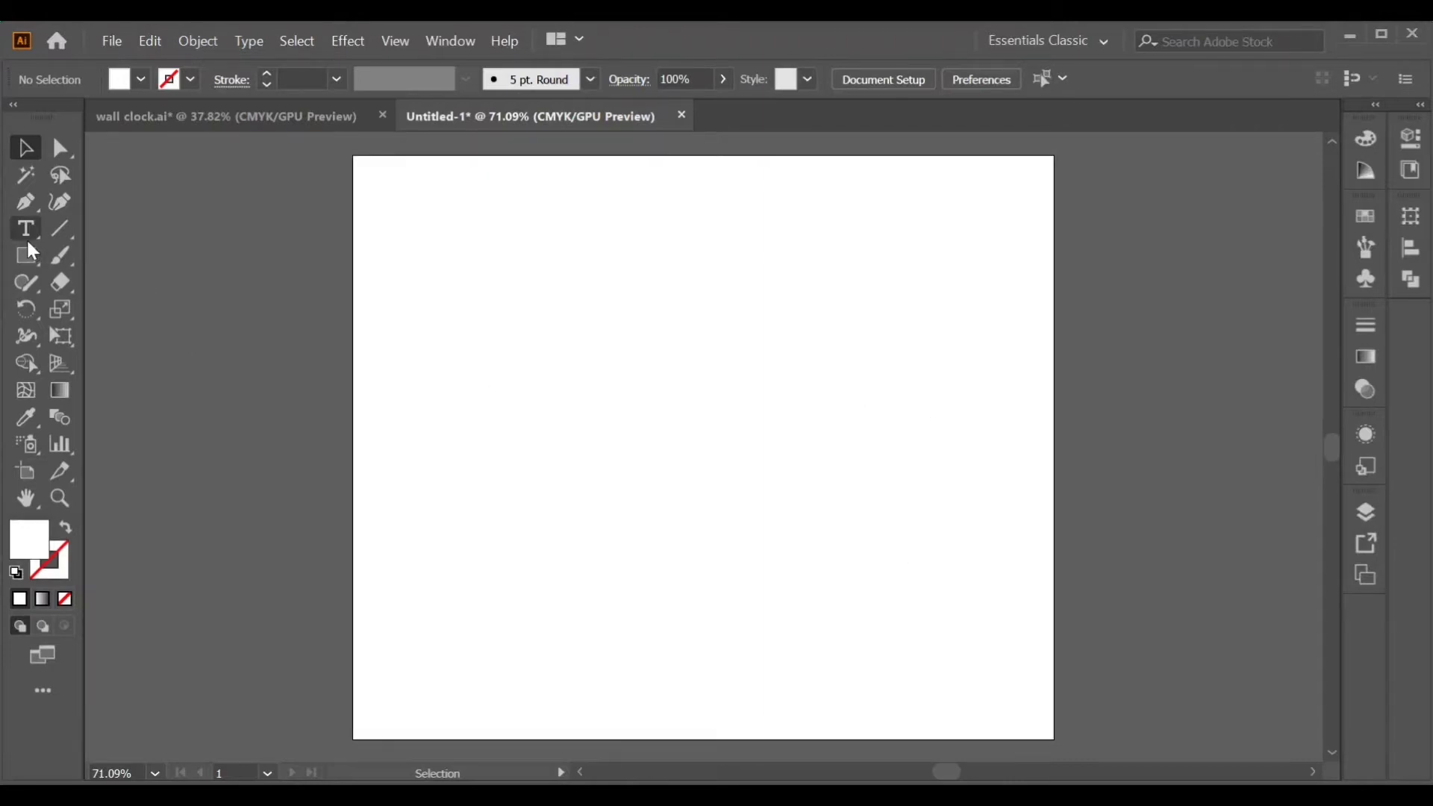
Draw a circle on the artboard and give it a black fill with no stroke
drag(26, 259, 131, 313)
drag(675, 397, 804, 523)
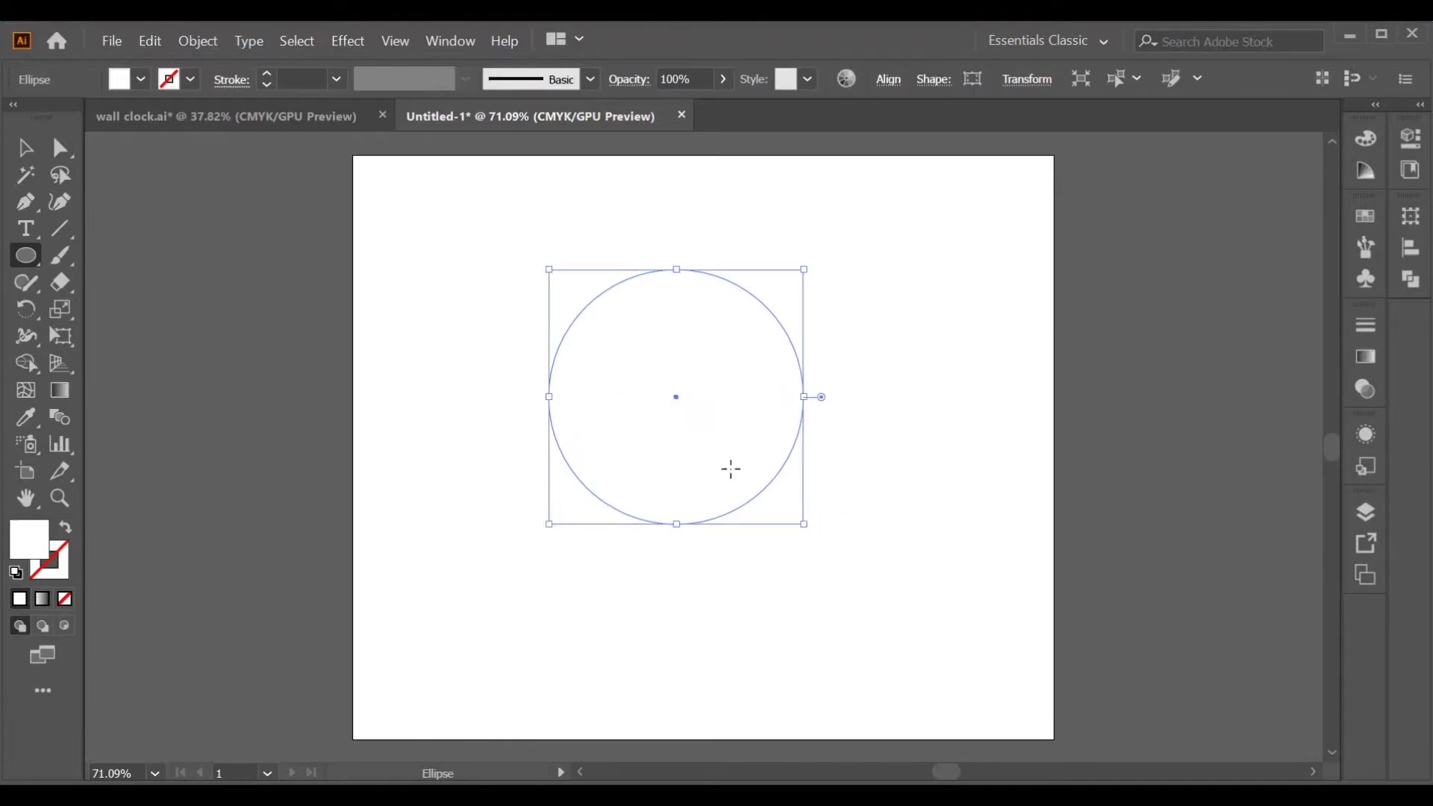
click(17, 573)
click(66, 527)
click(63, 572)
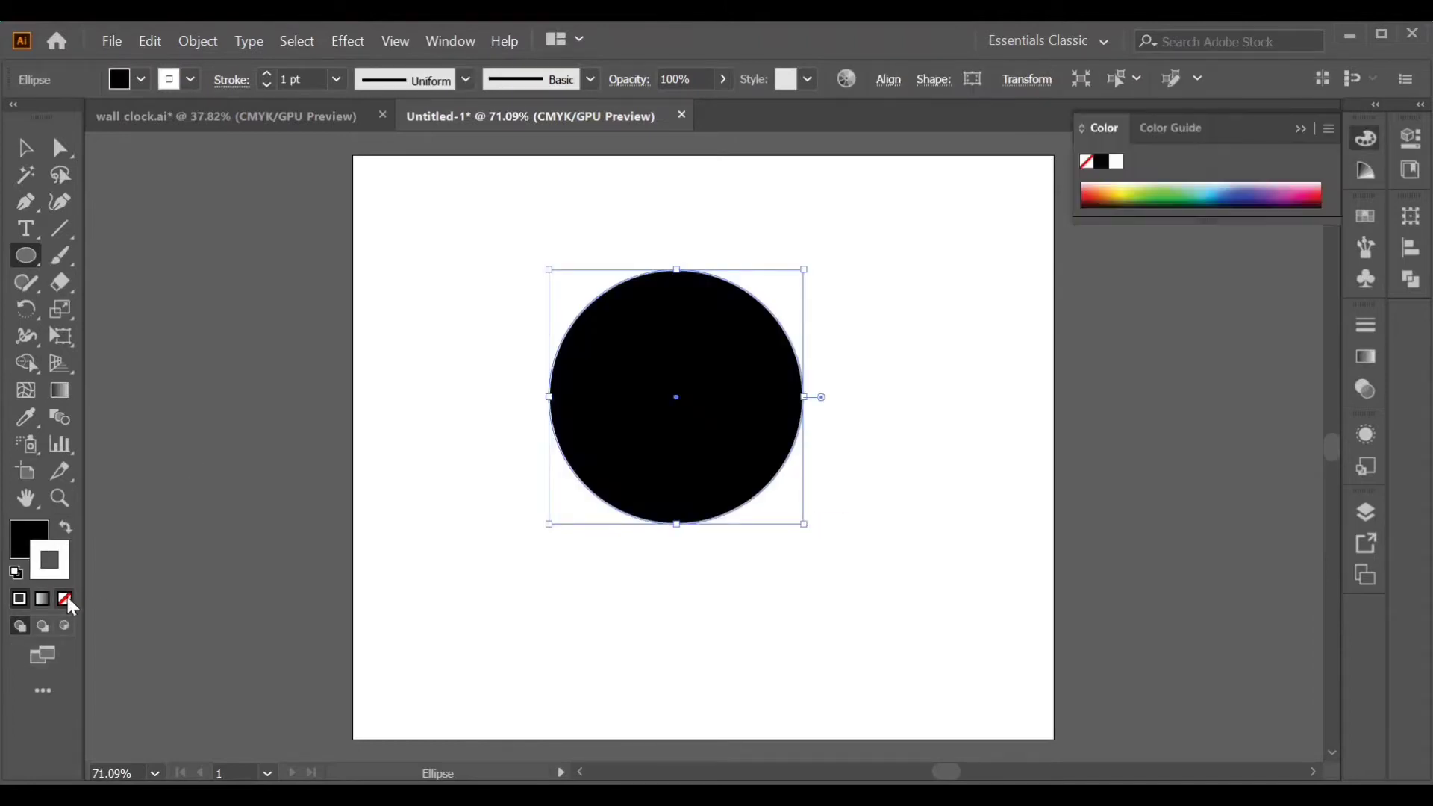
click(65, 599)
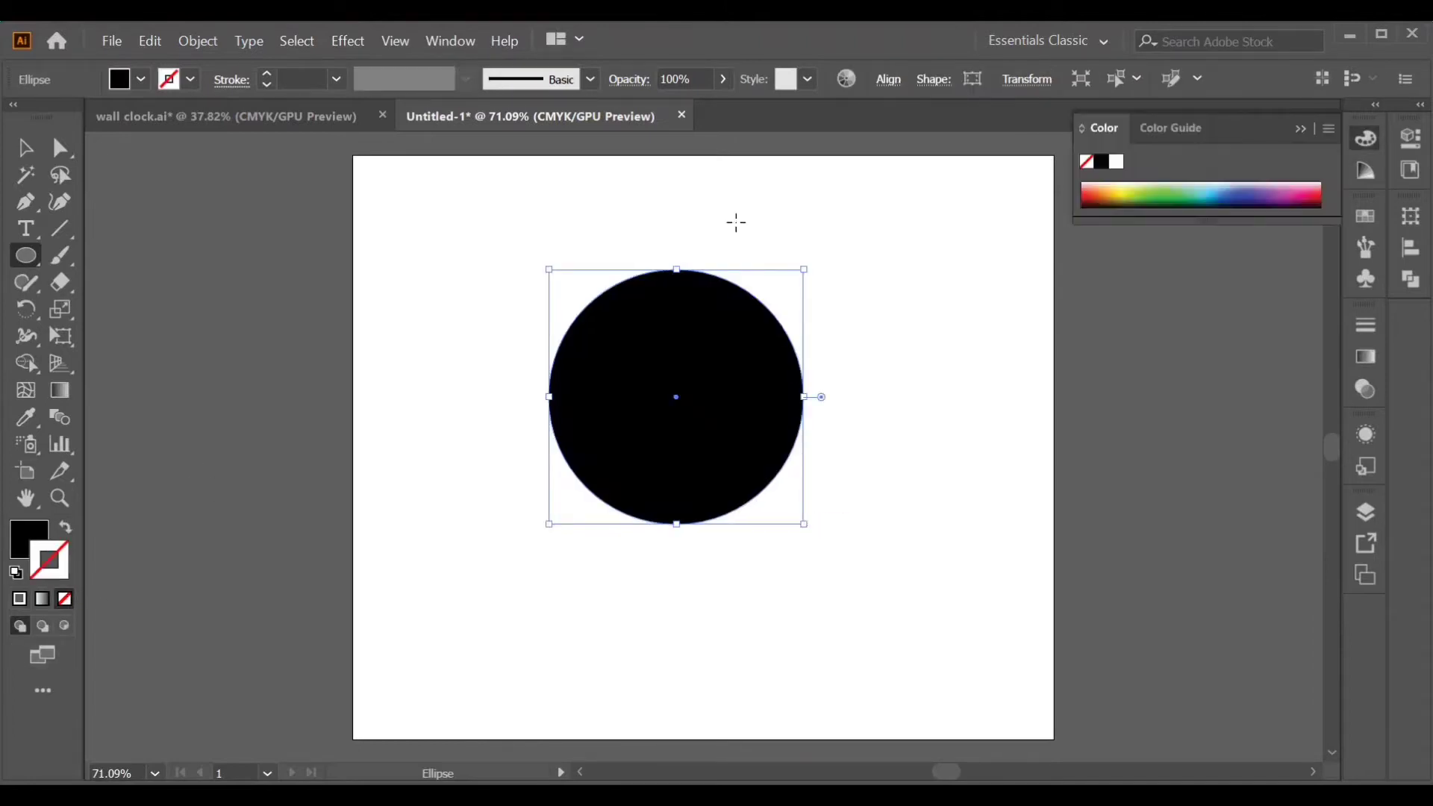
Centre the black circle horizontally and vertically on the artboard and enlarge it slightly from its centre
click(890, 80)
click(701, 144)
click(840, 143)
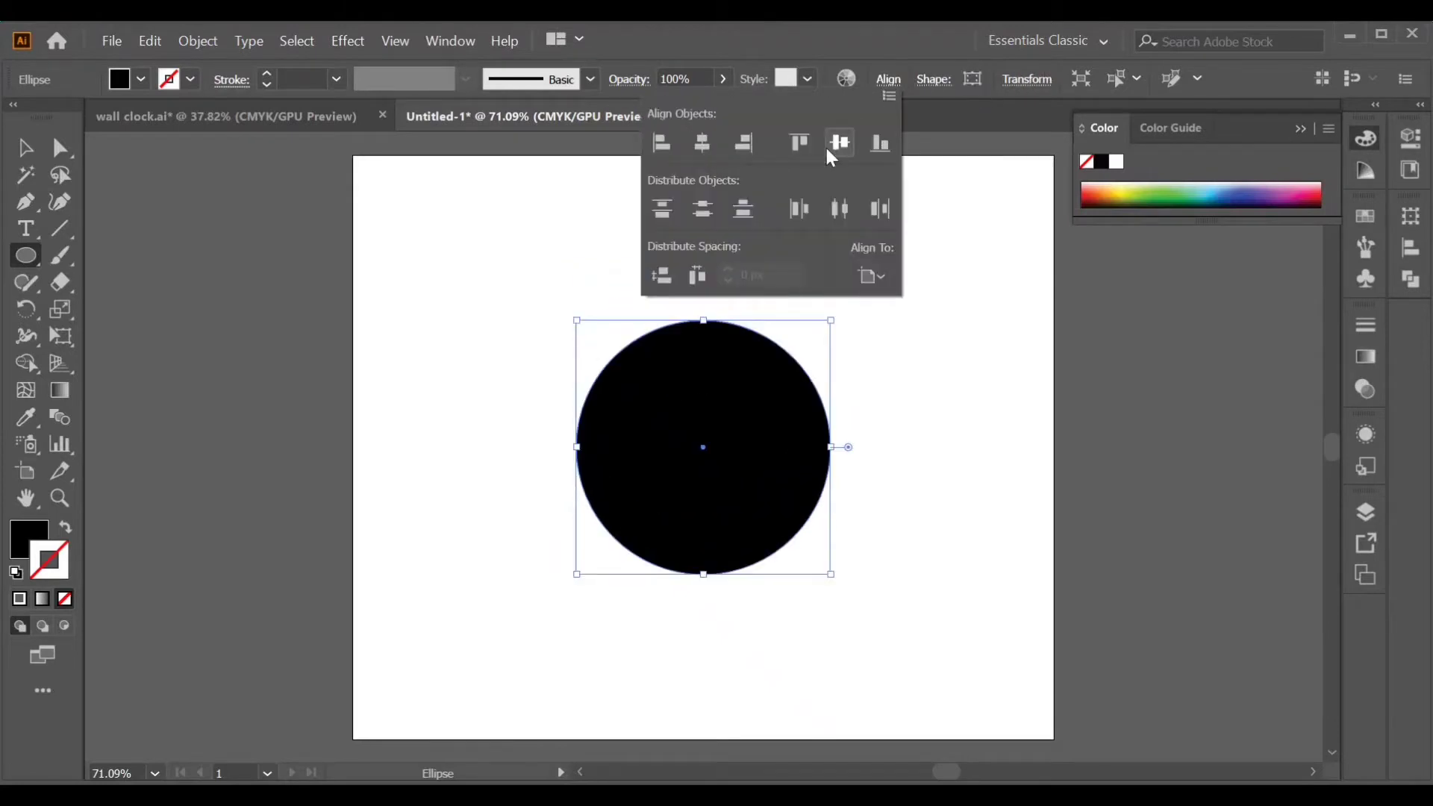
click(23, 153)
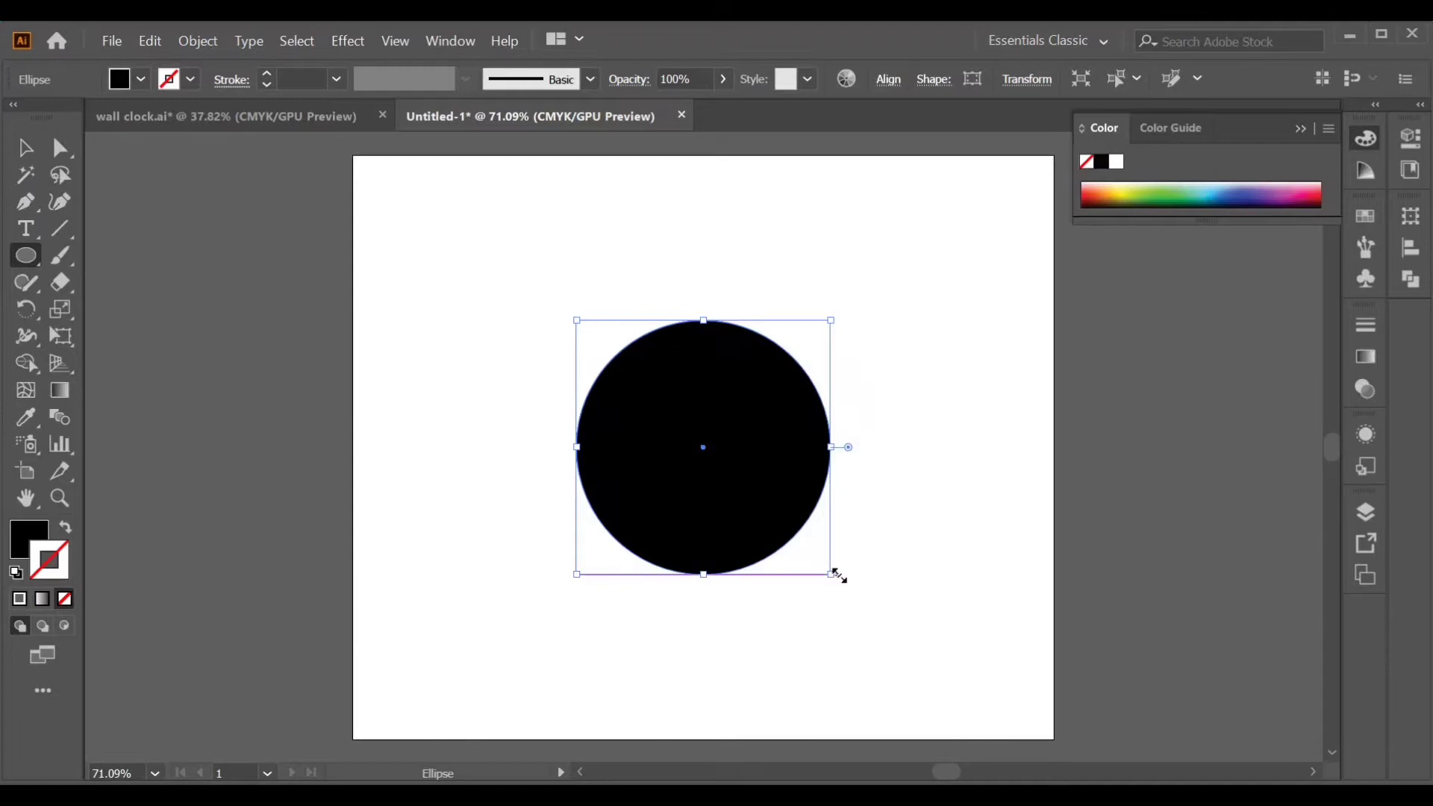
drag(830, 571, 843, 580)
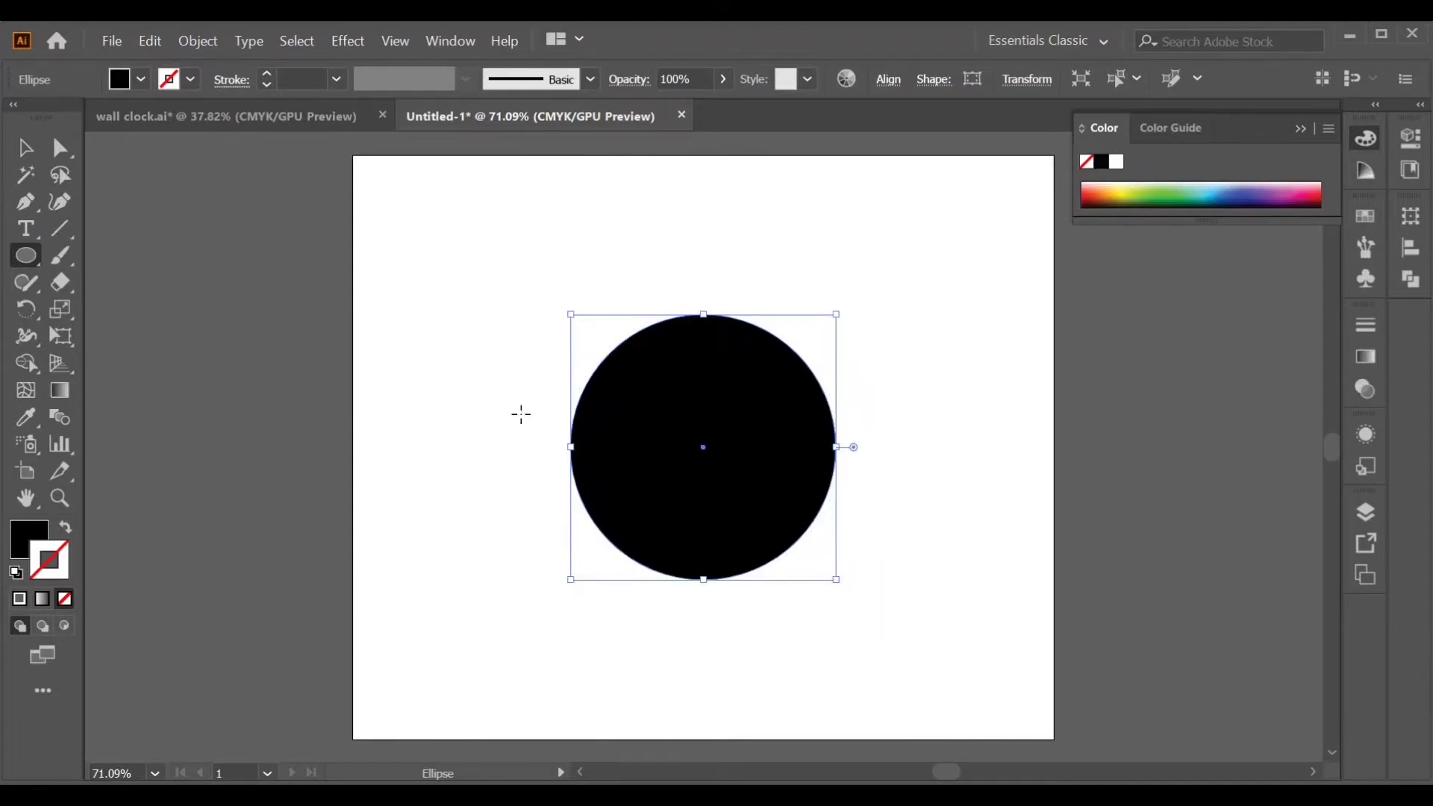
click(25, 148)
click(448, 425)
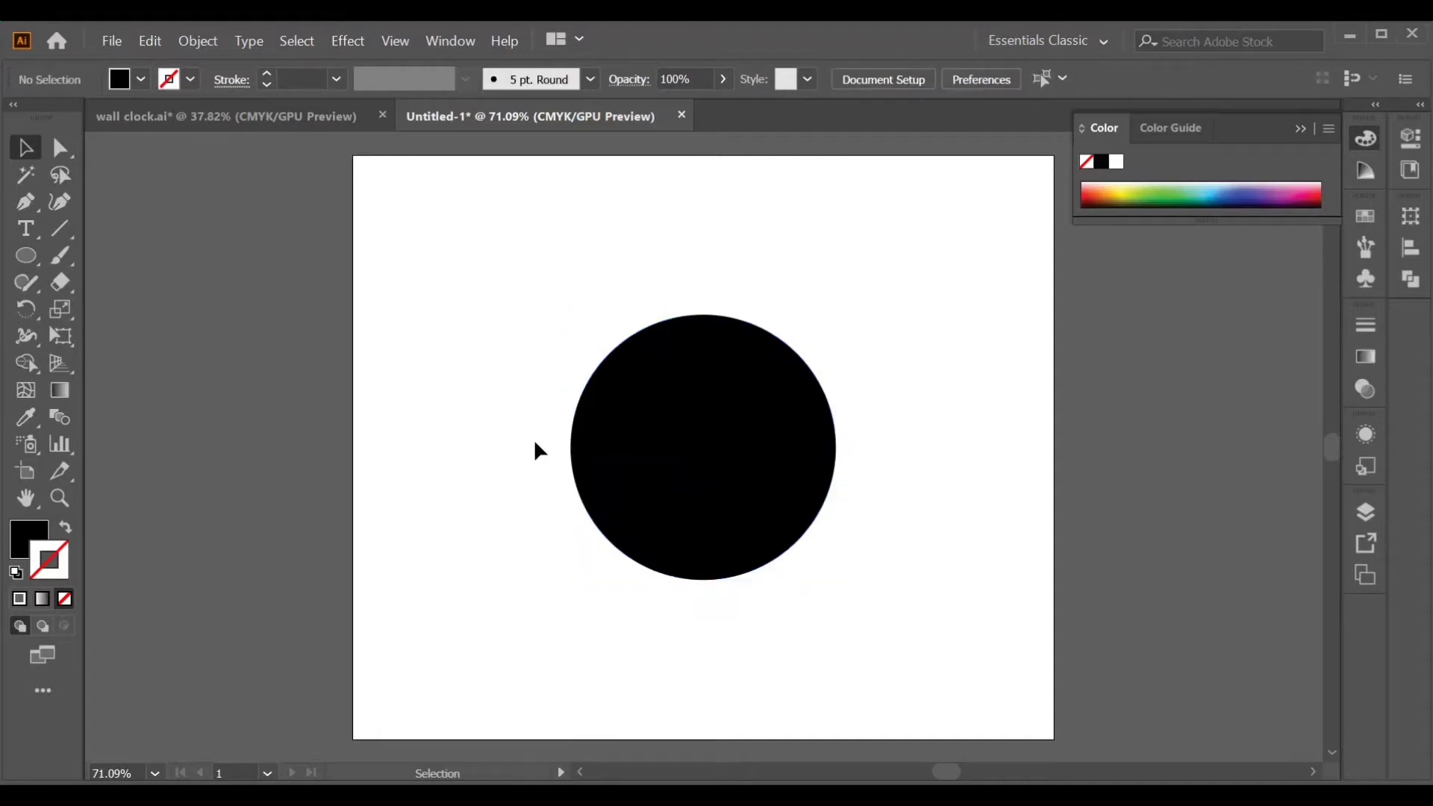
Copy the circle so it overlaps the original's lower-left part, and remove the copy's outer portion with Shape Builder
click(692, 493)
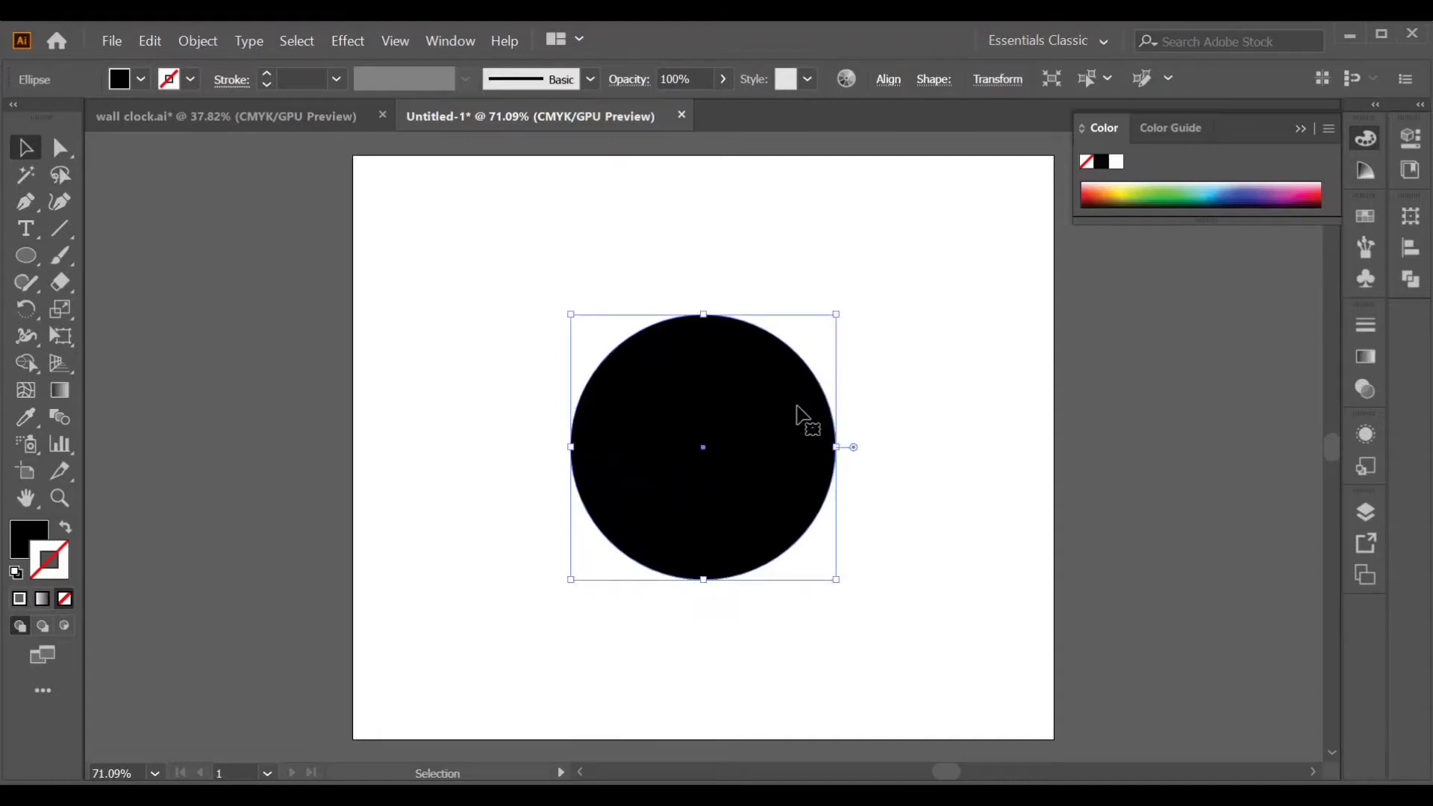
drag(793, 424, 675, 528)
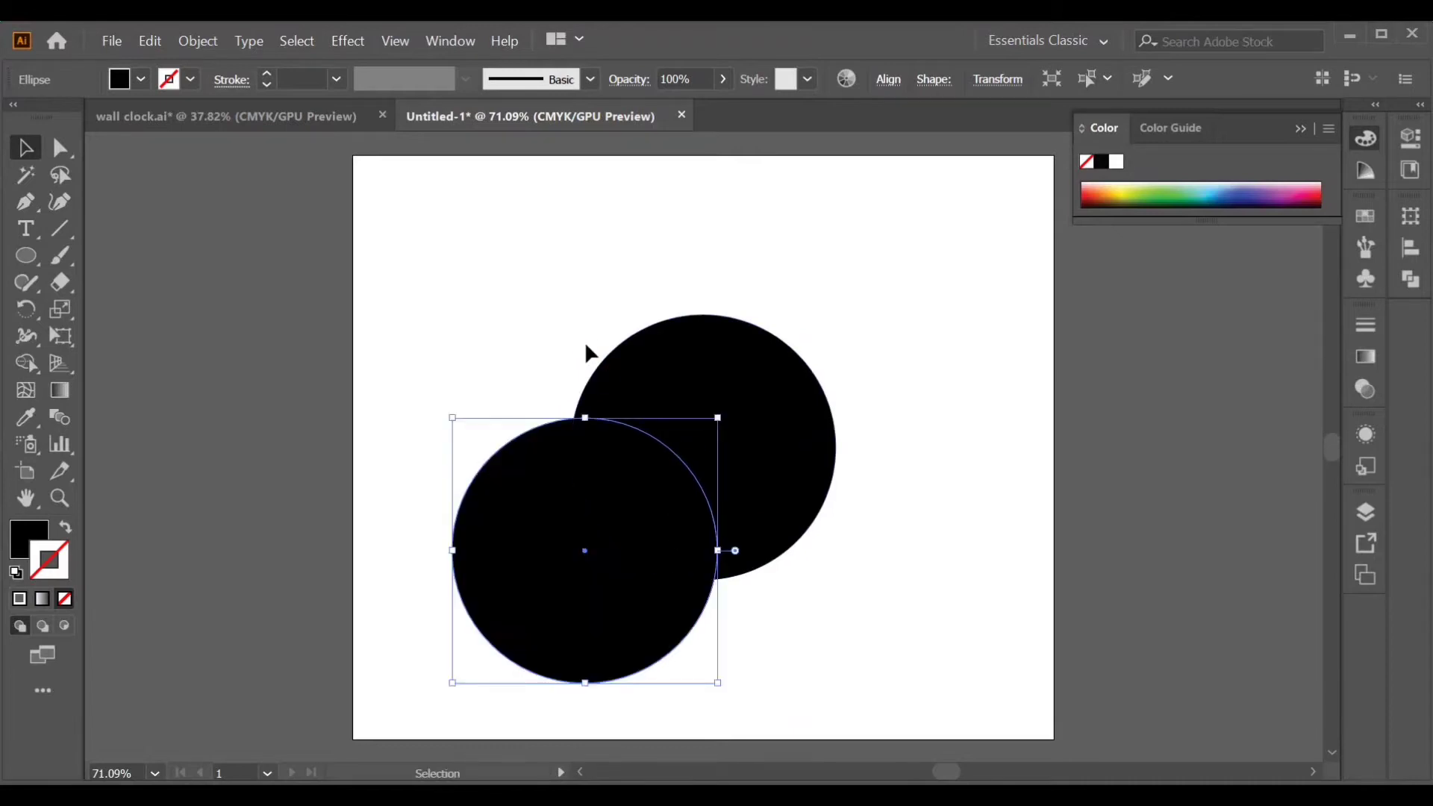
drag(657, 475, 630, 433)
click(26, 365)
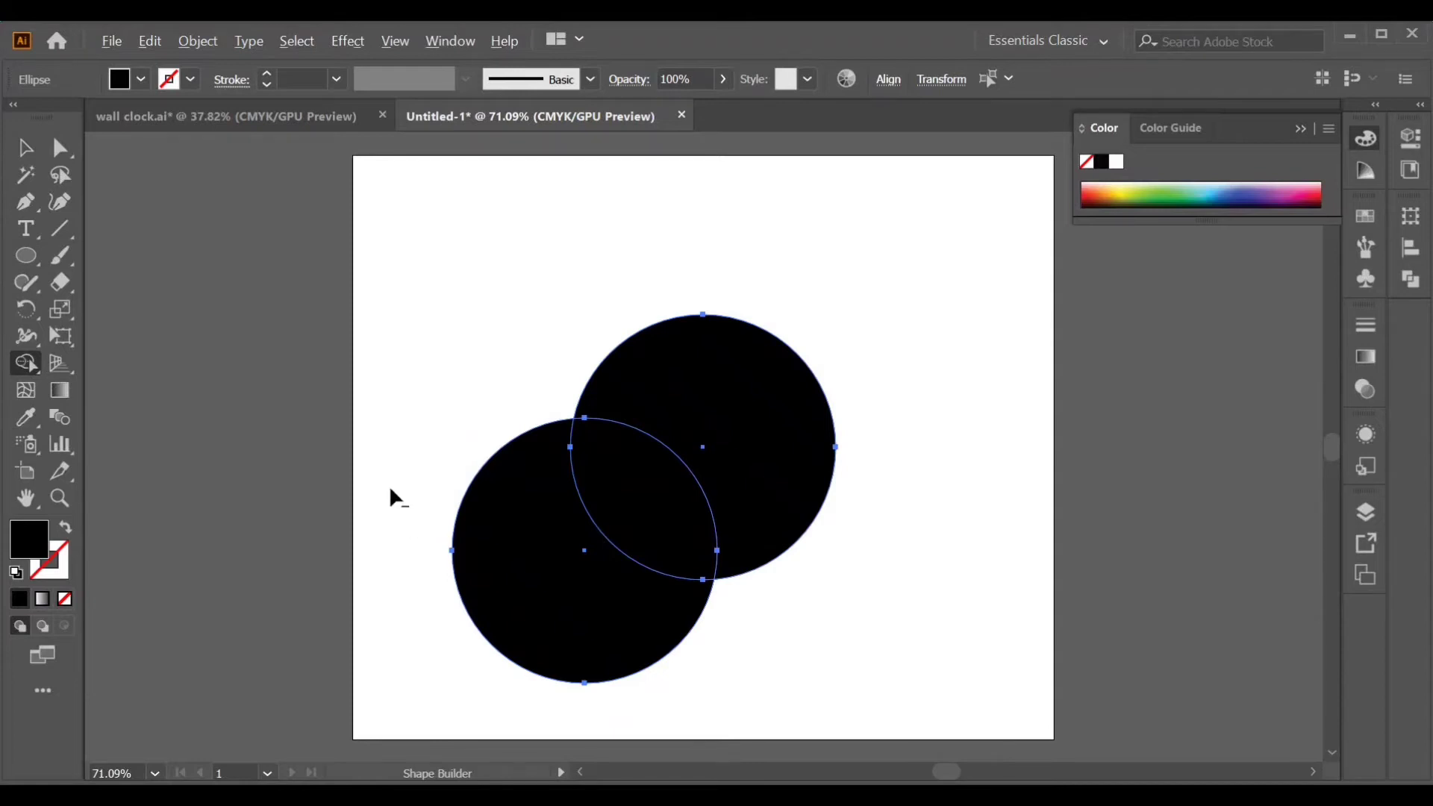
drag(432, 668, 611, 611)
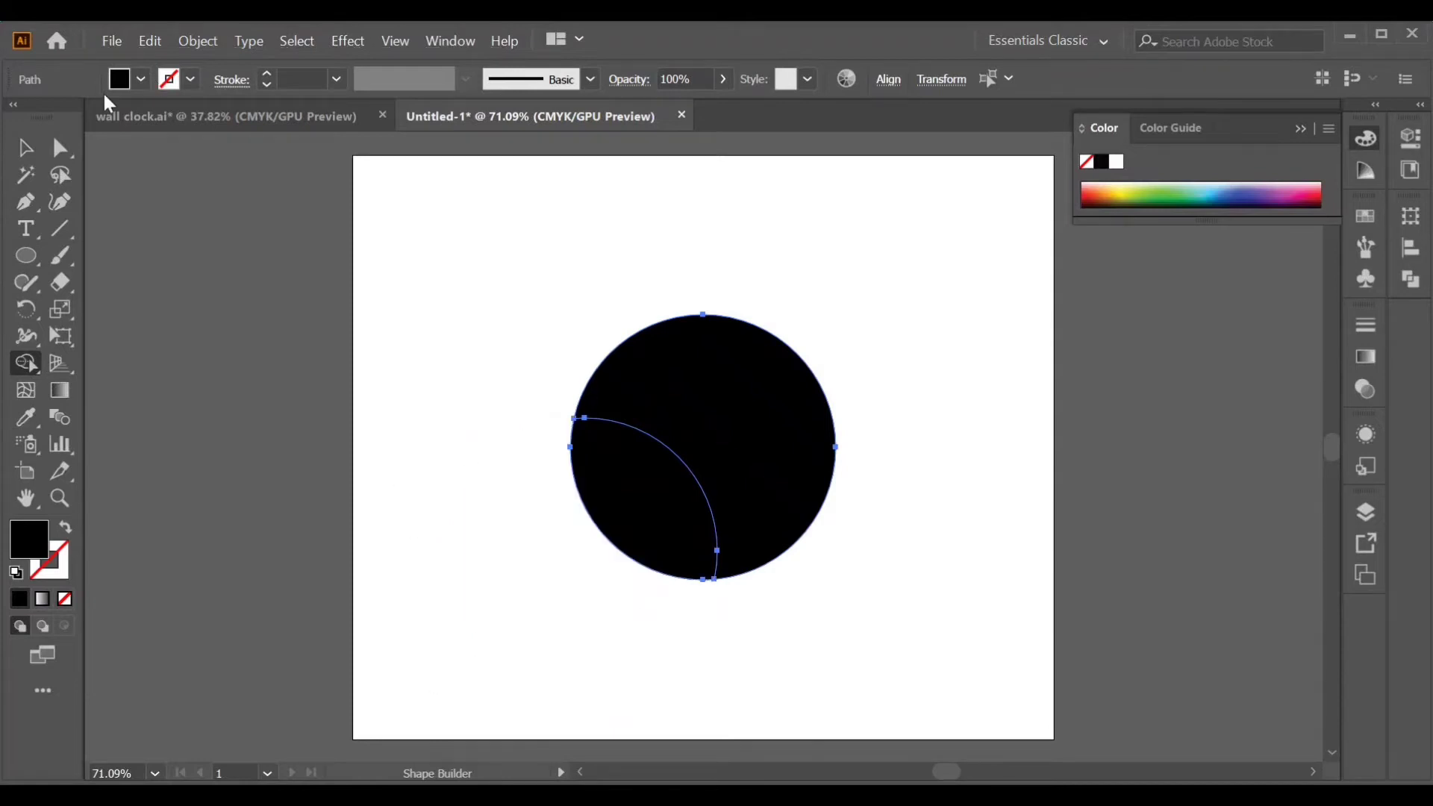
Fill the lens-shaped overlap with a linear gradient from white to grey
click(38, 153)
click(690, 520)
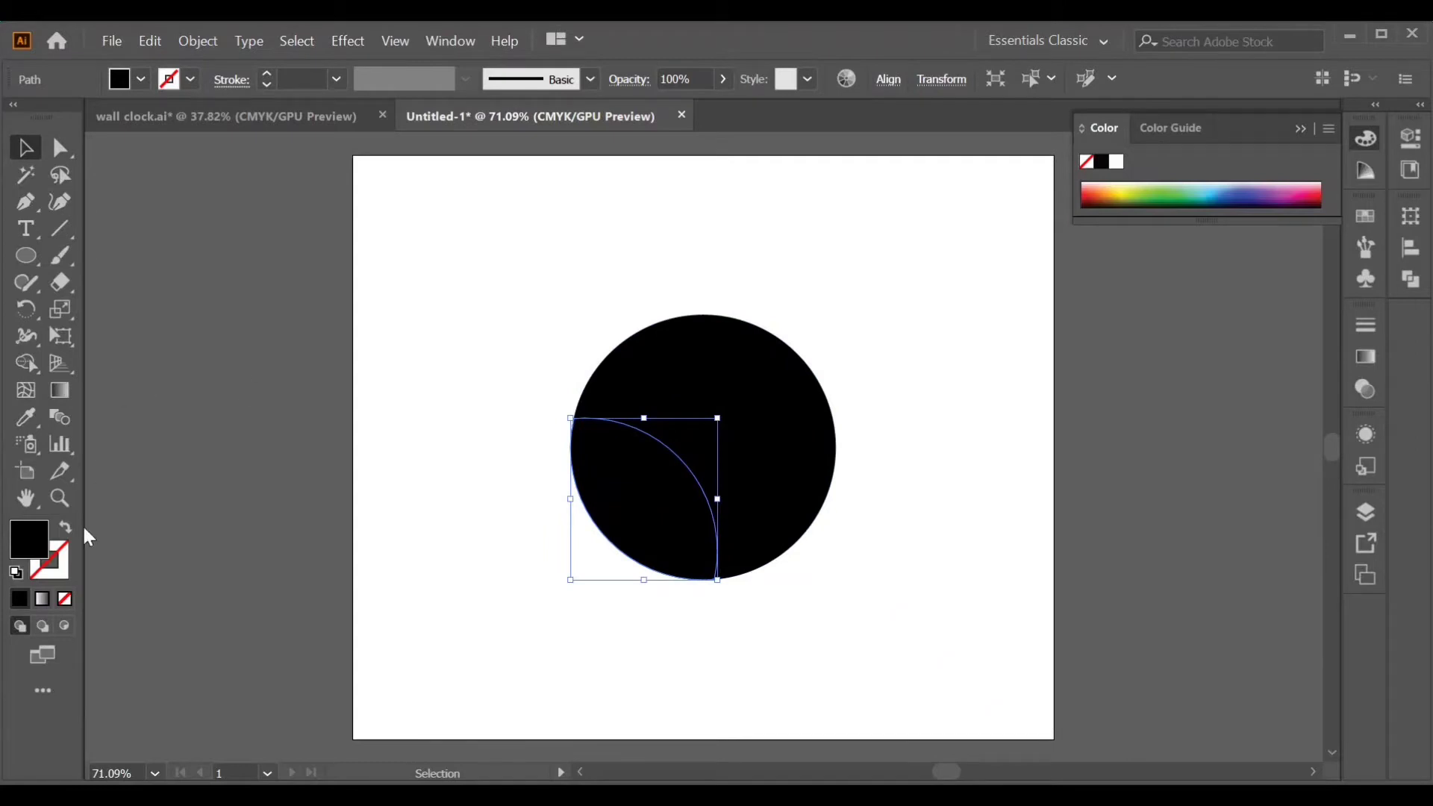
click(1367, 357)
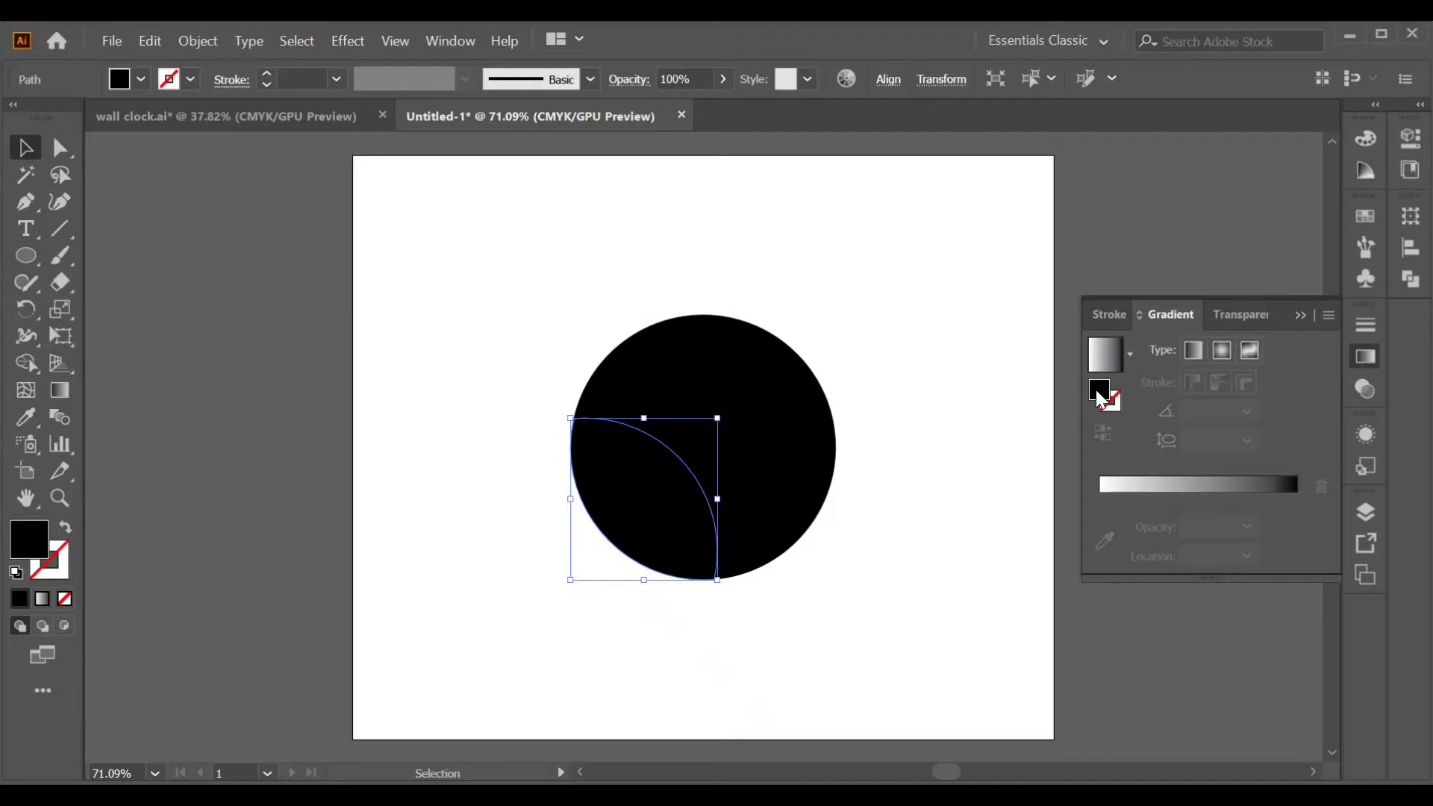
click(1143, 484)
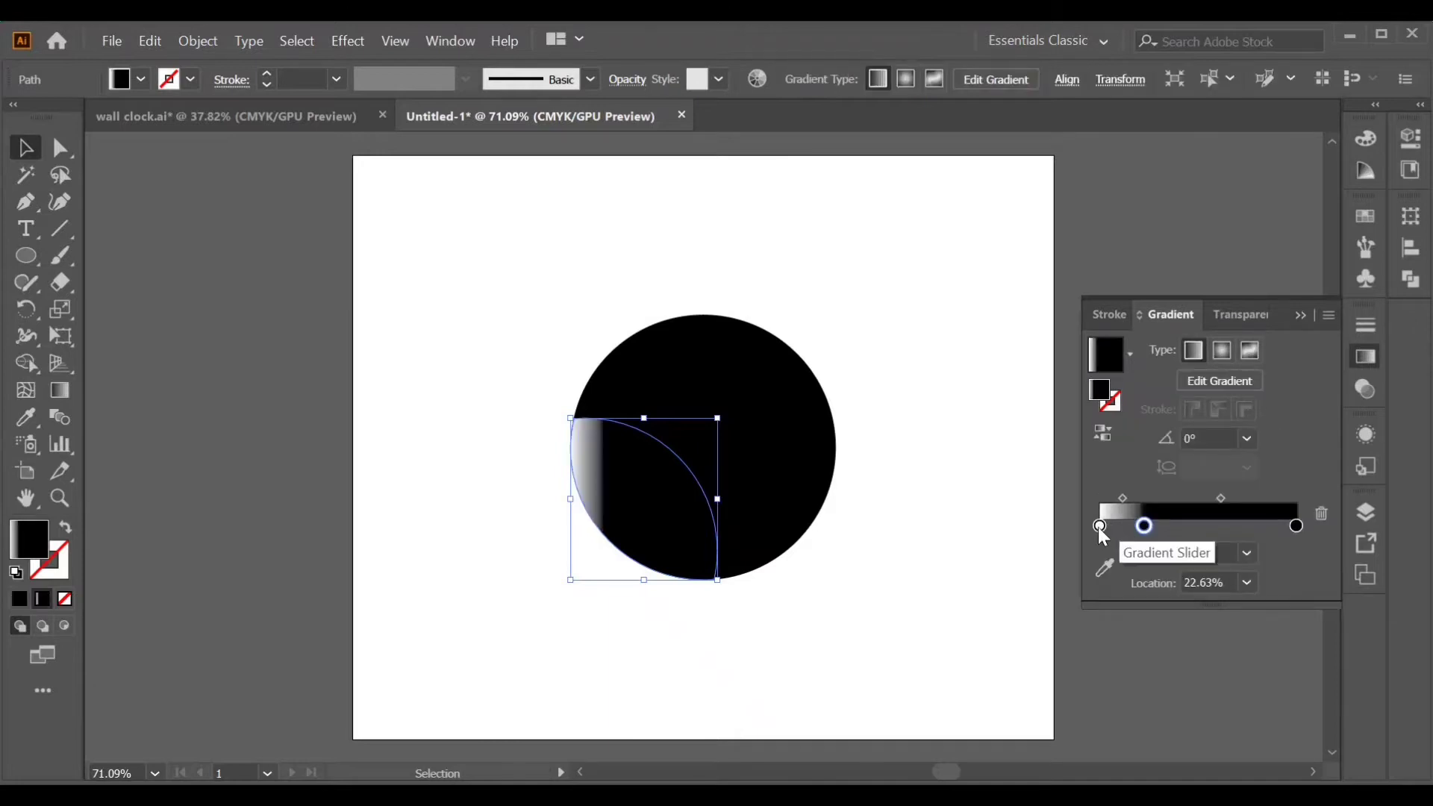
key(ctrl+z)
click(1295, 528)
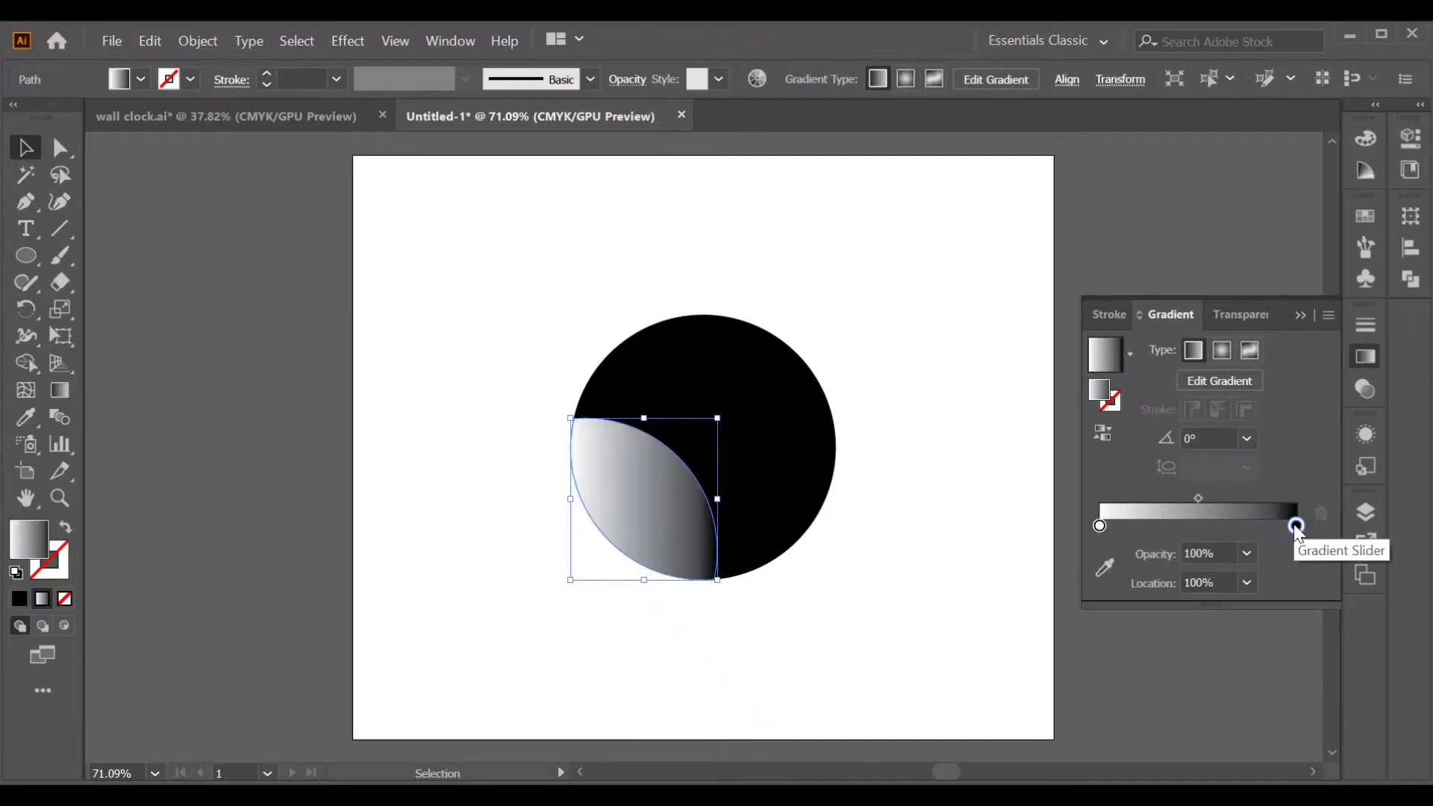
double_click(1296, 526)
click(1086, 647)
click(989, 474)
click(984, 465)
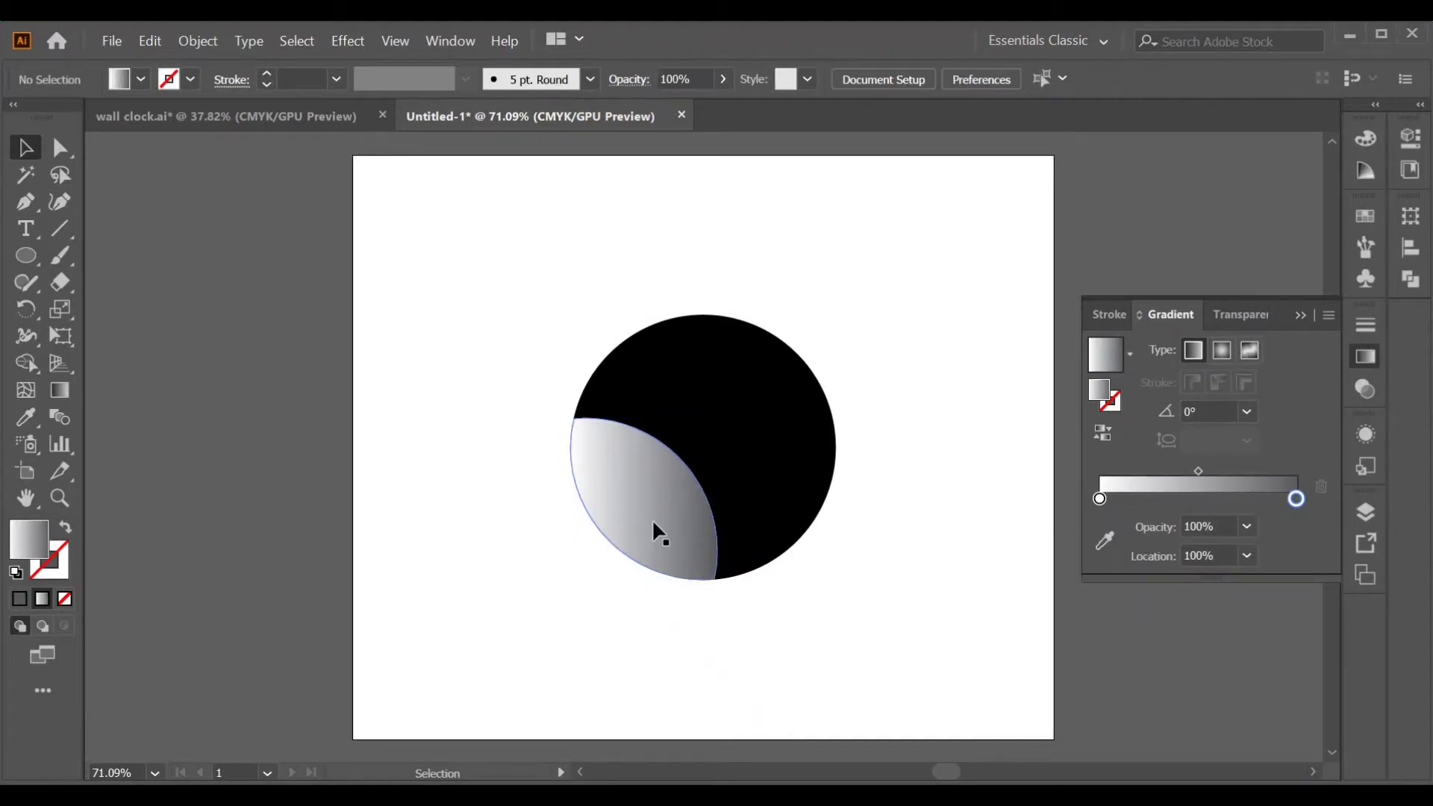
Redirect the lens's gradient diagonally with the Gradient tool, at an angle of about 128.2°
click(652, 519)
click(64, 389)
drag(633, 586, 721, 598)
click(29, 153)
click(441, 436)
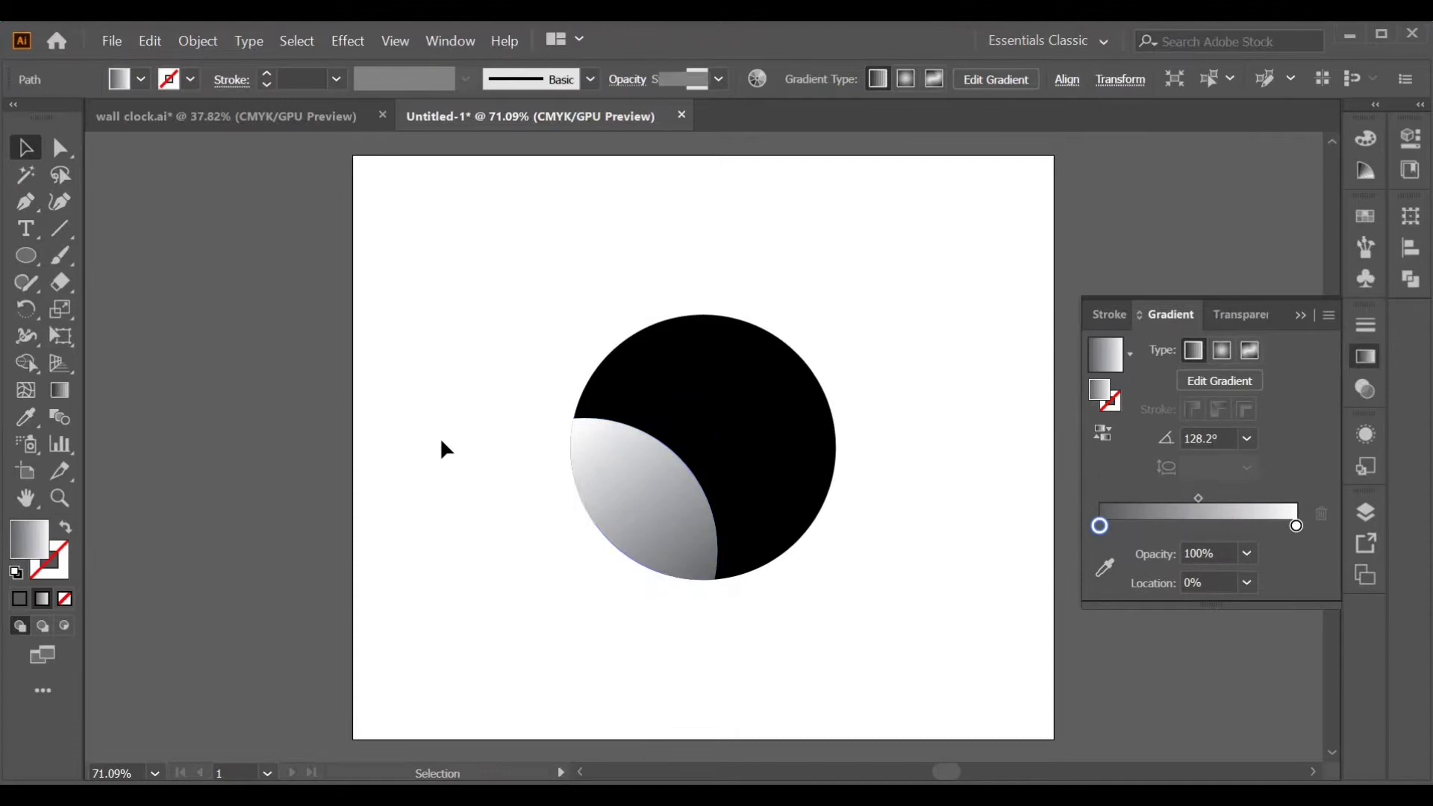
Draw a small circle centred above the large one and sample the large circle's black fill for it
key(l)
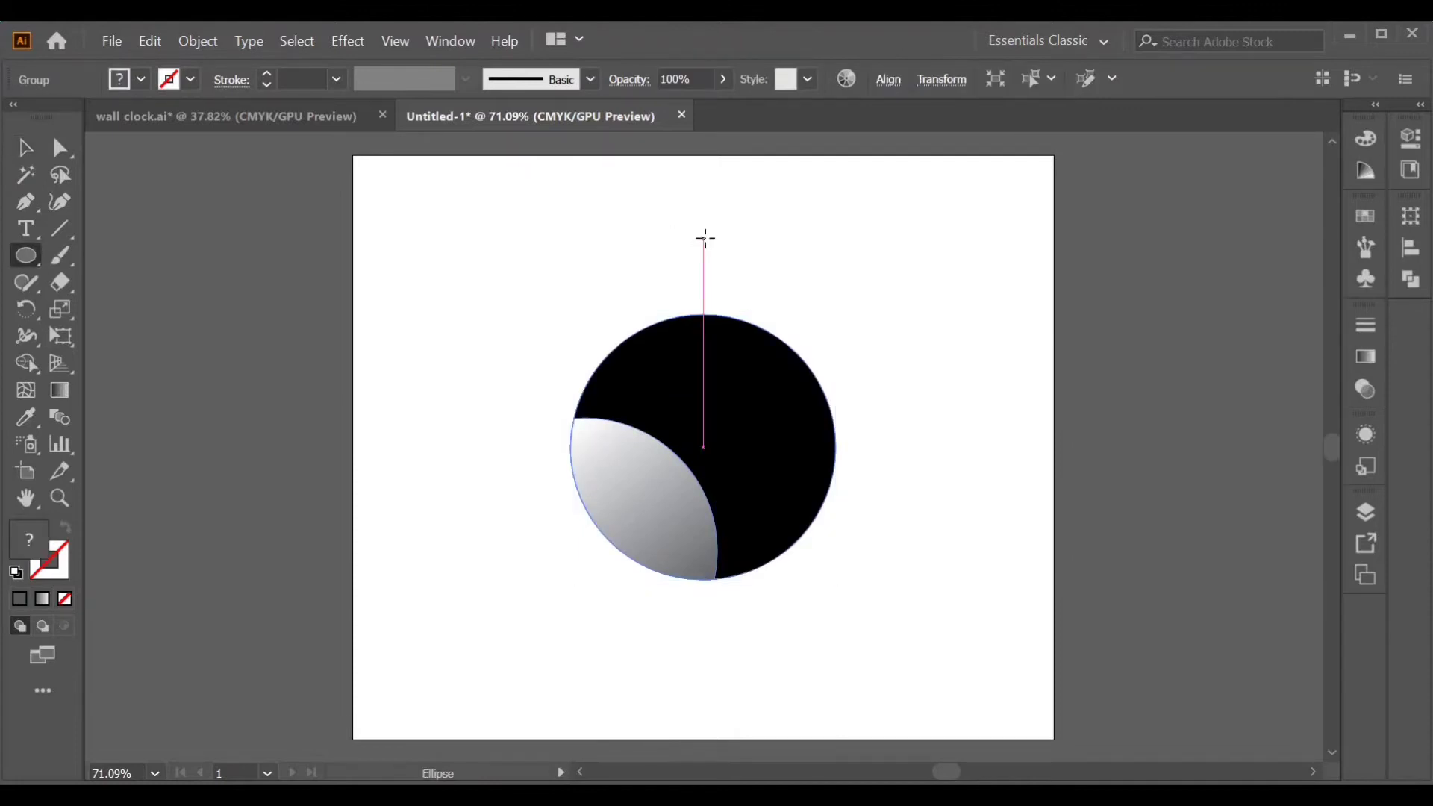
drag(704, 238, 752, 289)
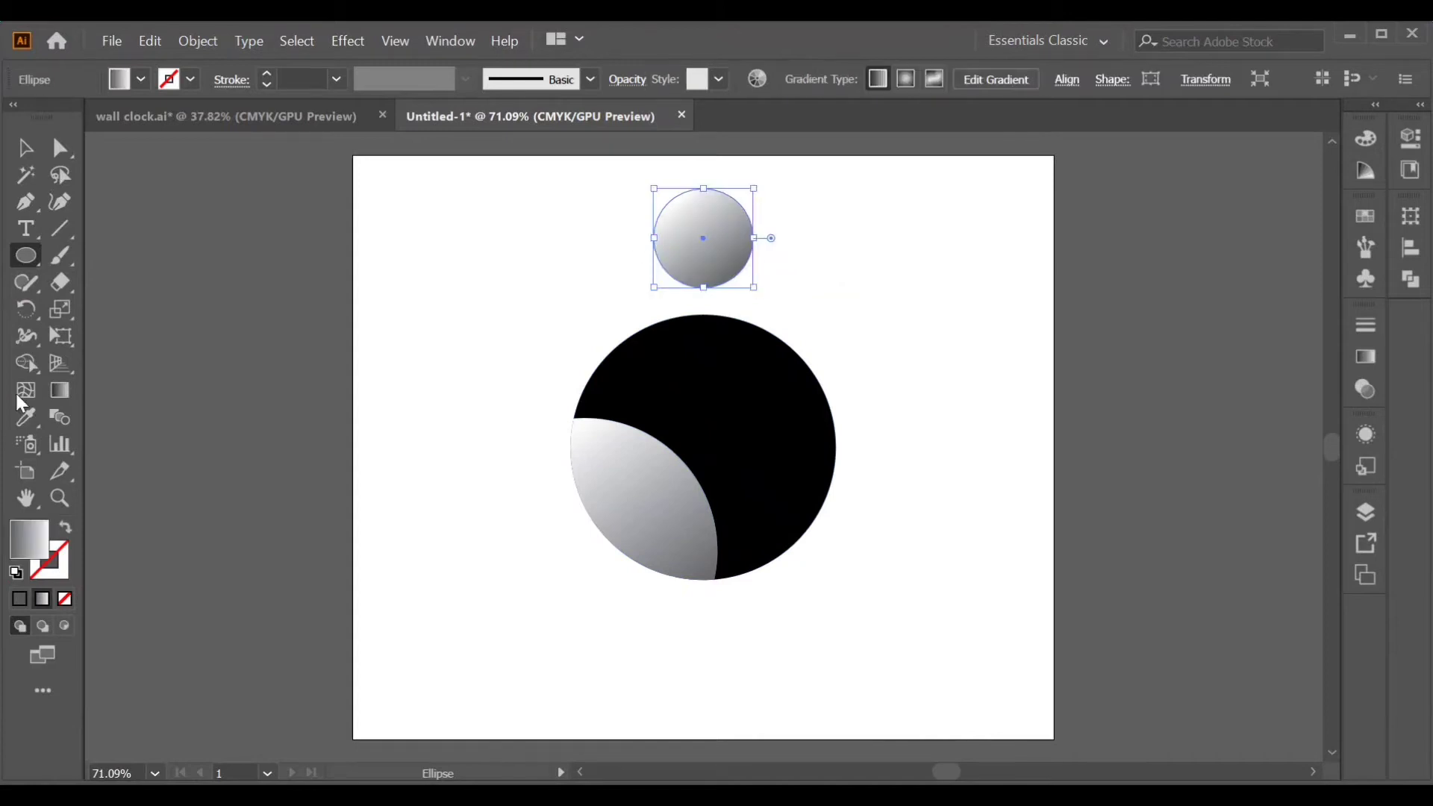
key(i)
click(654, 399)
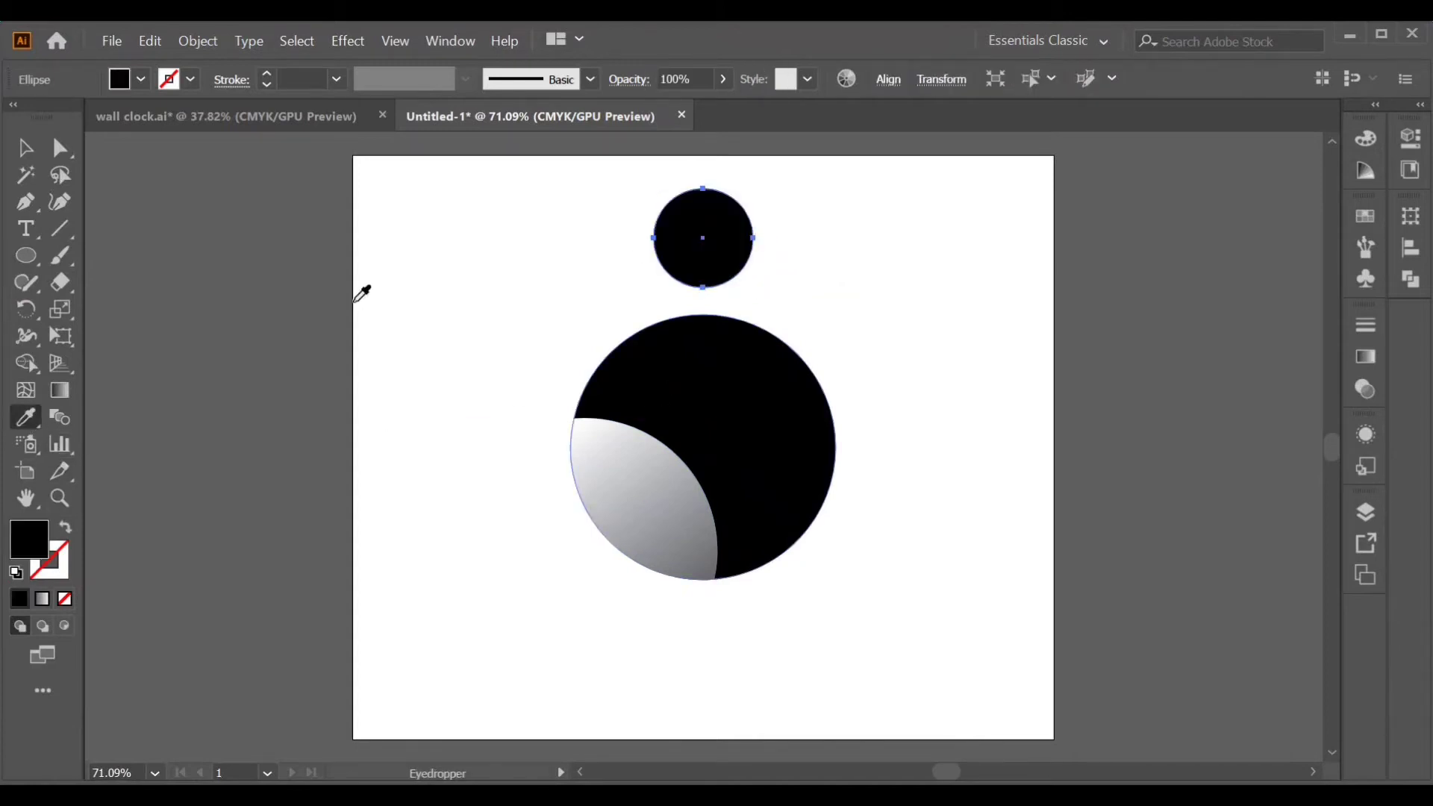
click(18, 154)
key(a)
key(v)
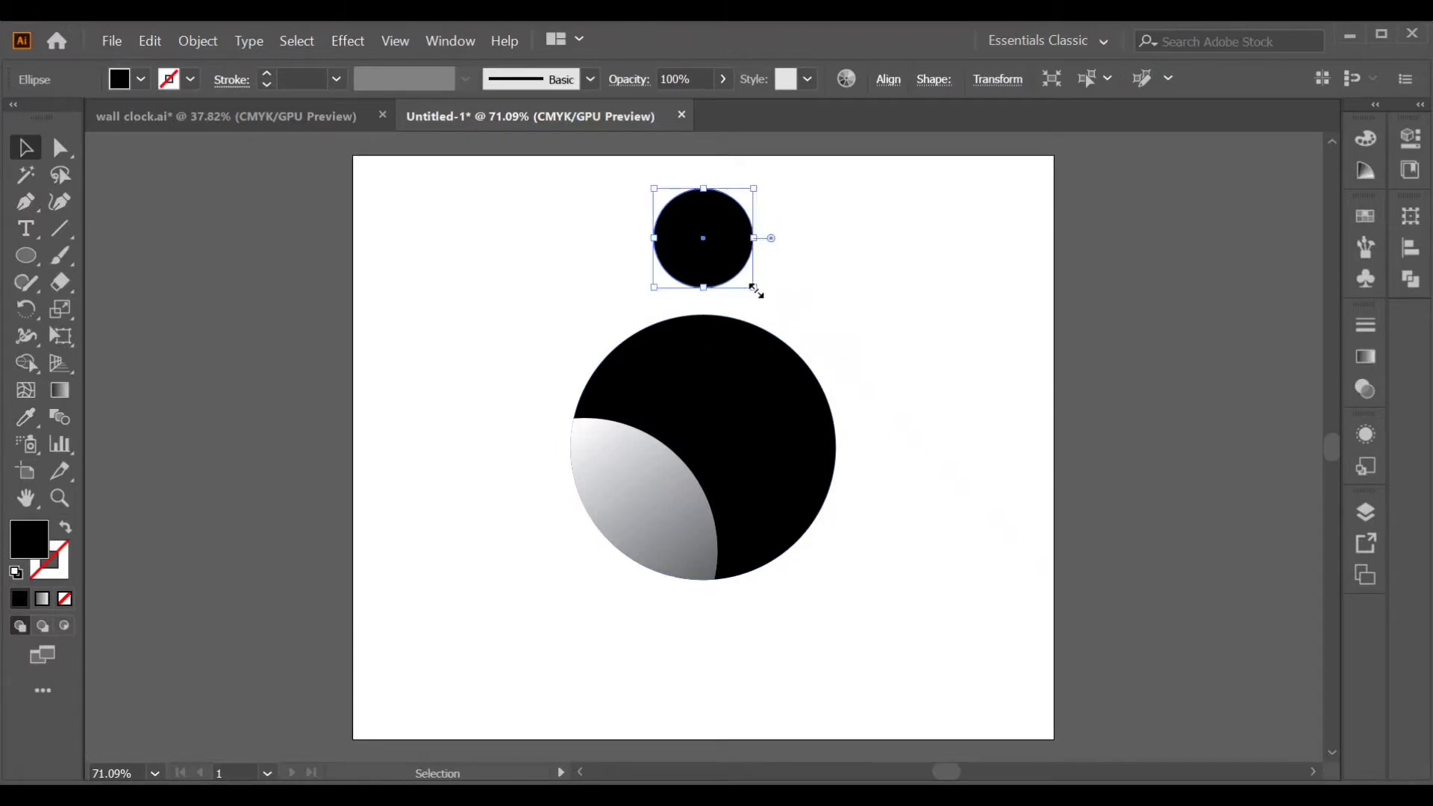
Make a smaller, slightly offset copy inside the top circle and cut it out with Minus Front to form a ring
drag(754, 288, 727, 240)
click(819, 284)
drag(616, 221, 720, 272)
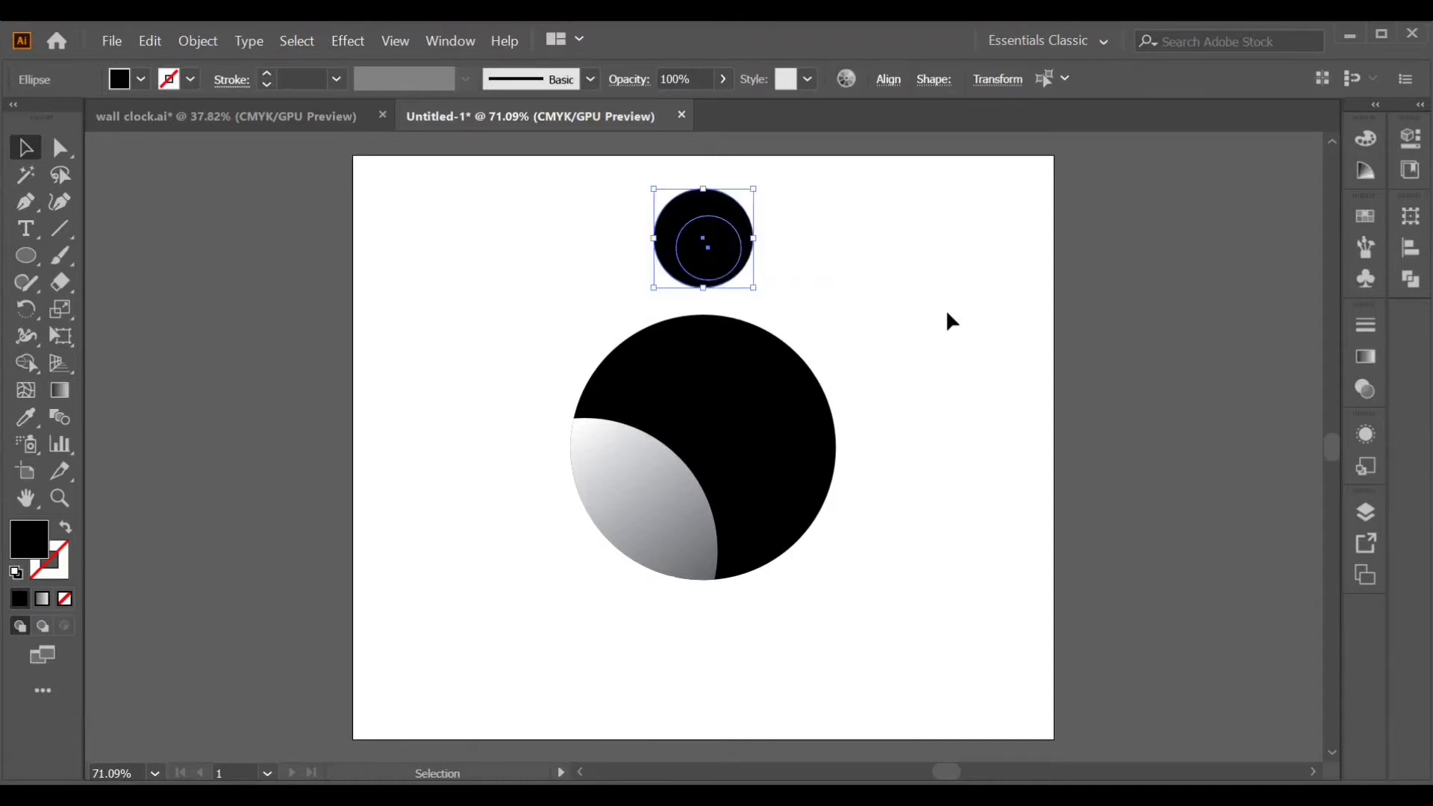
click(1409, 280)
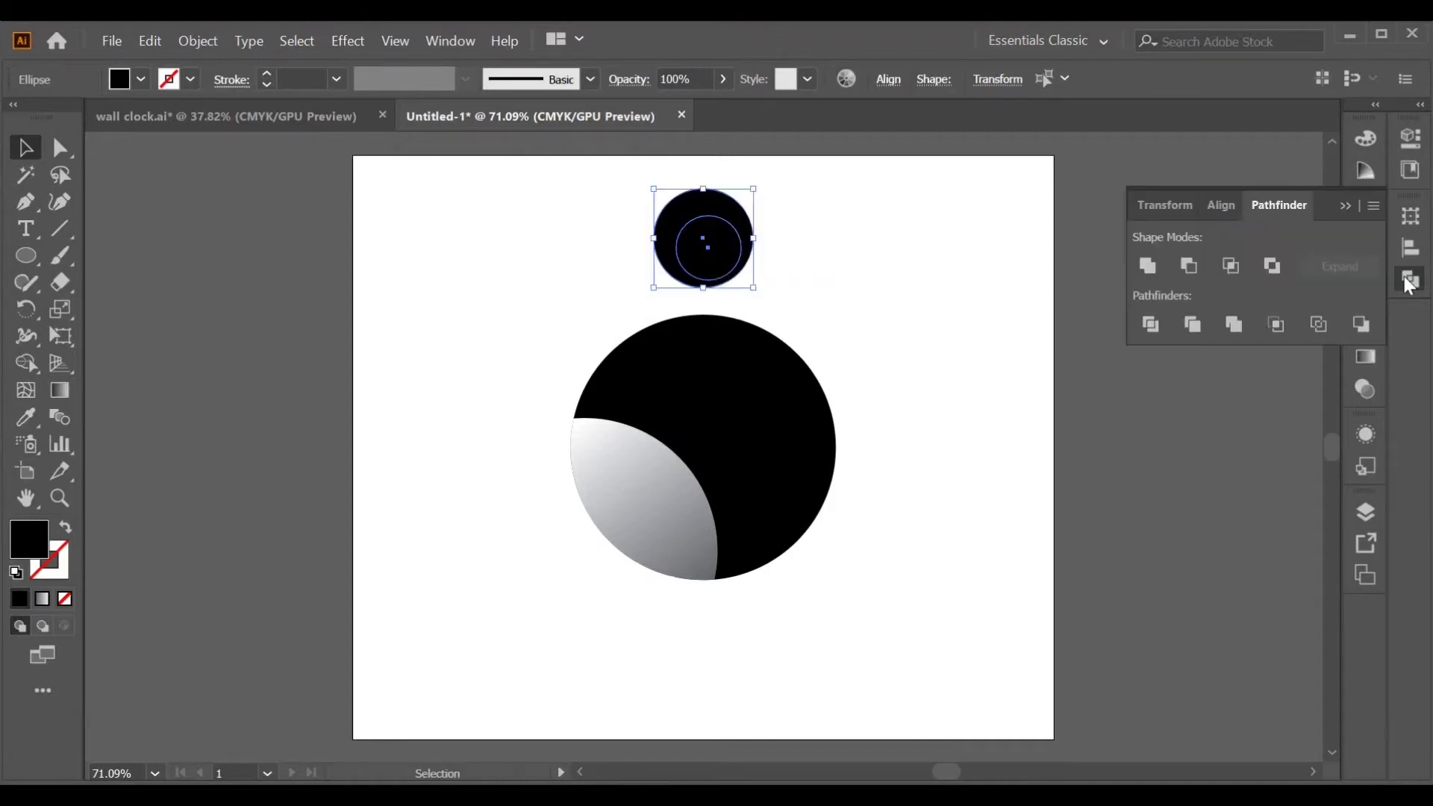
click(1189, 267)
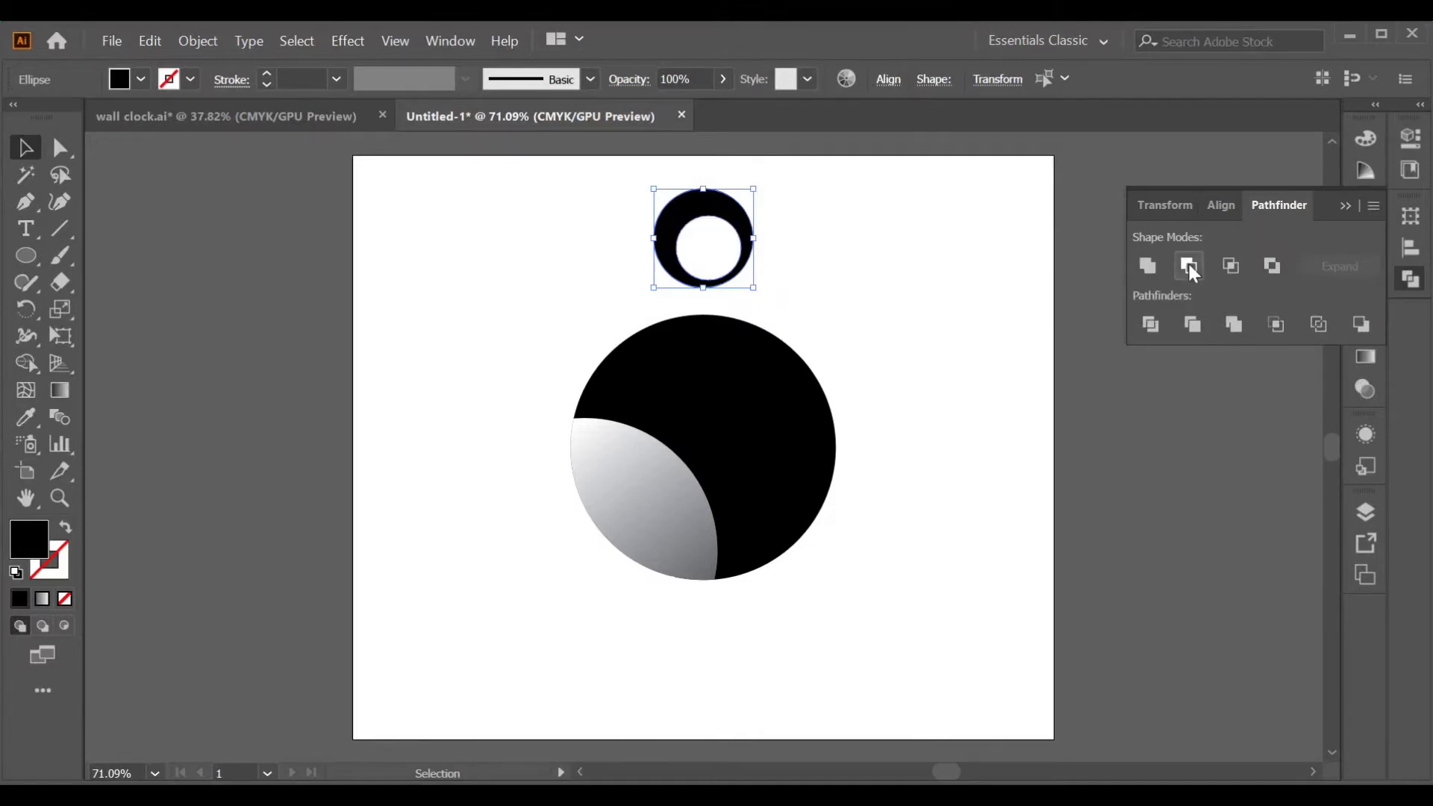
click(934, 348)
Copy the top ring to the large circle's upper right, then shrink and rotate the copy
click(681, 243)
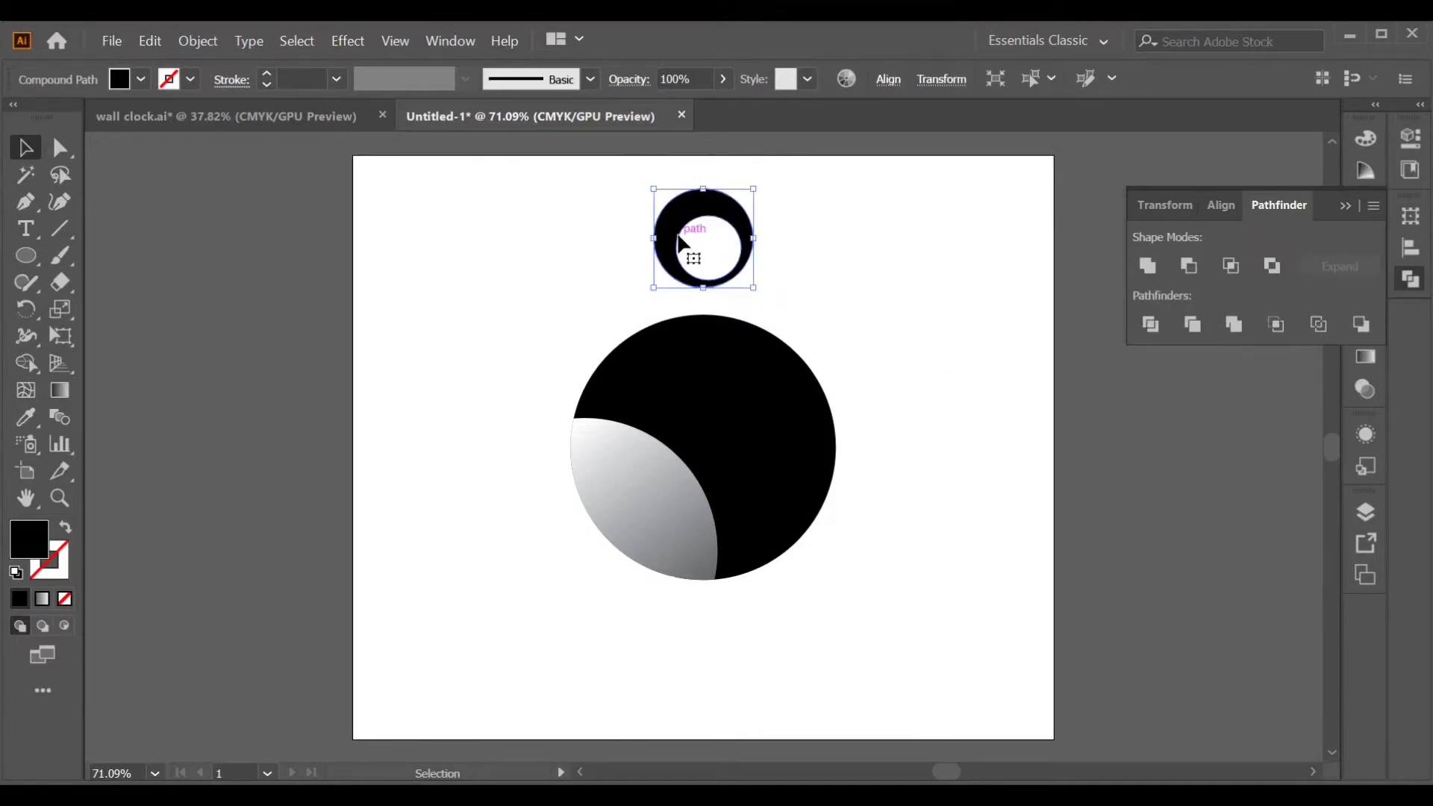
drag(710, 216, 858, 282)
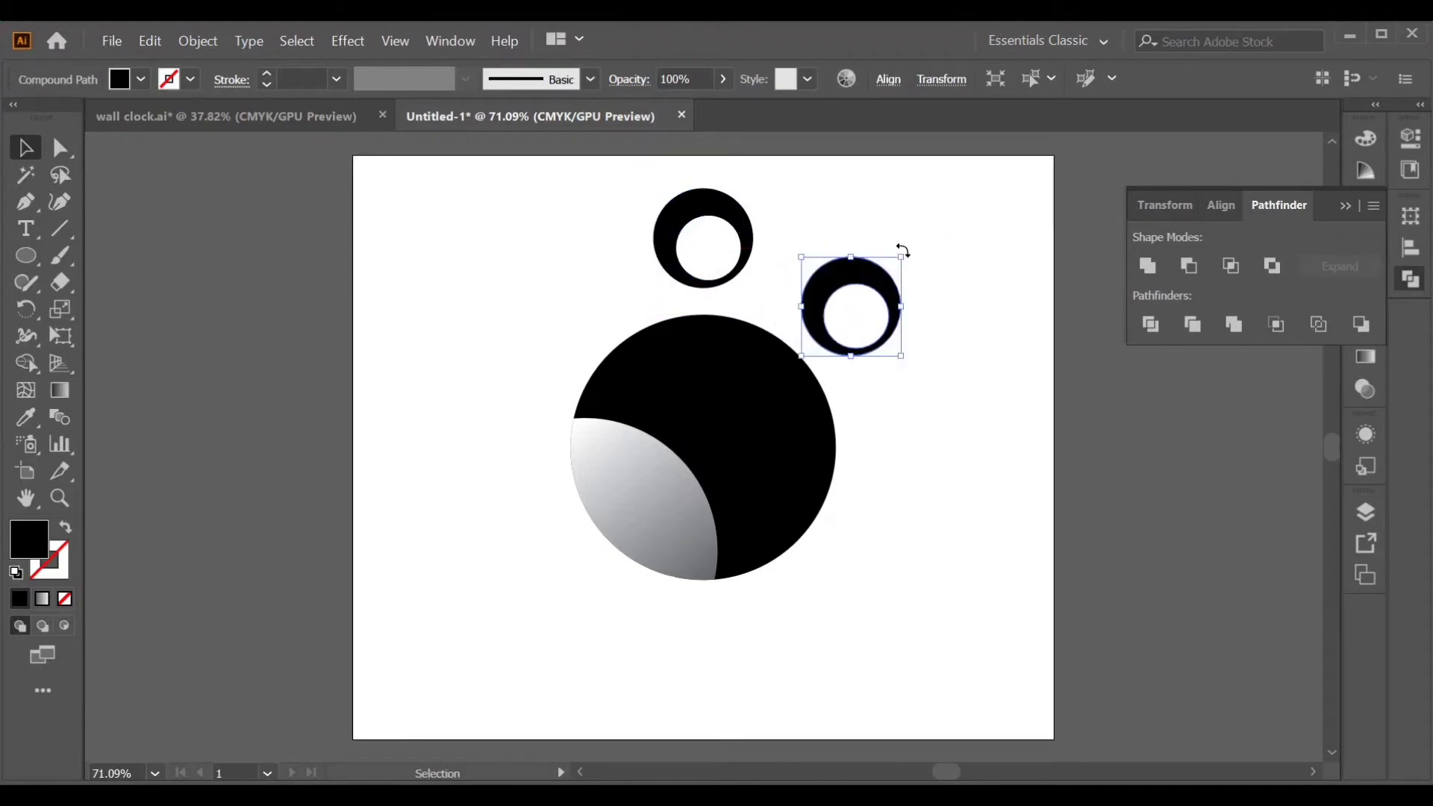
drag(901, 355, 829, 336)
click(891, 379)
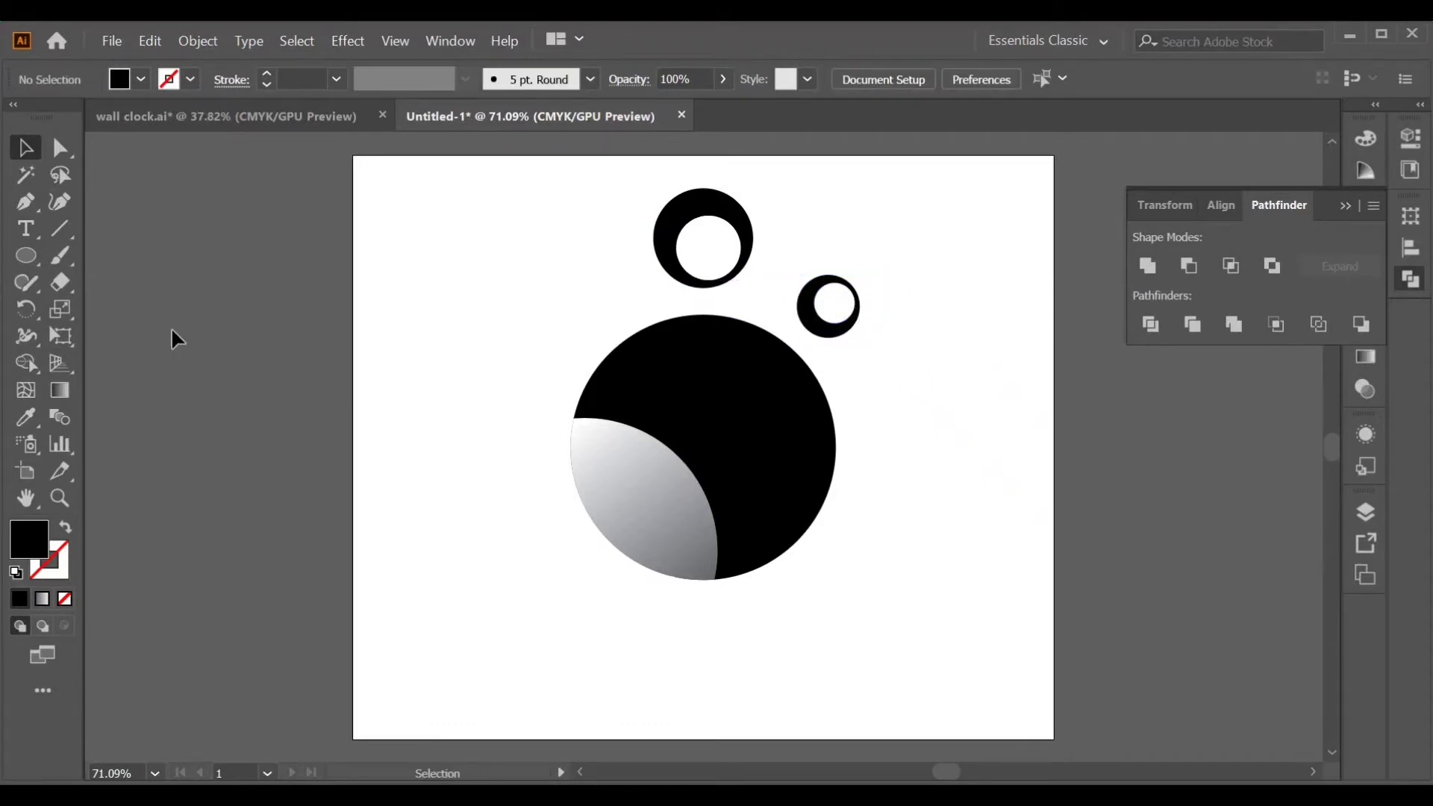
Place five small solid black circles at scattered positions around the large circle
click(29, 261)
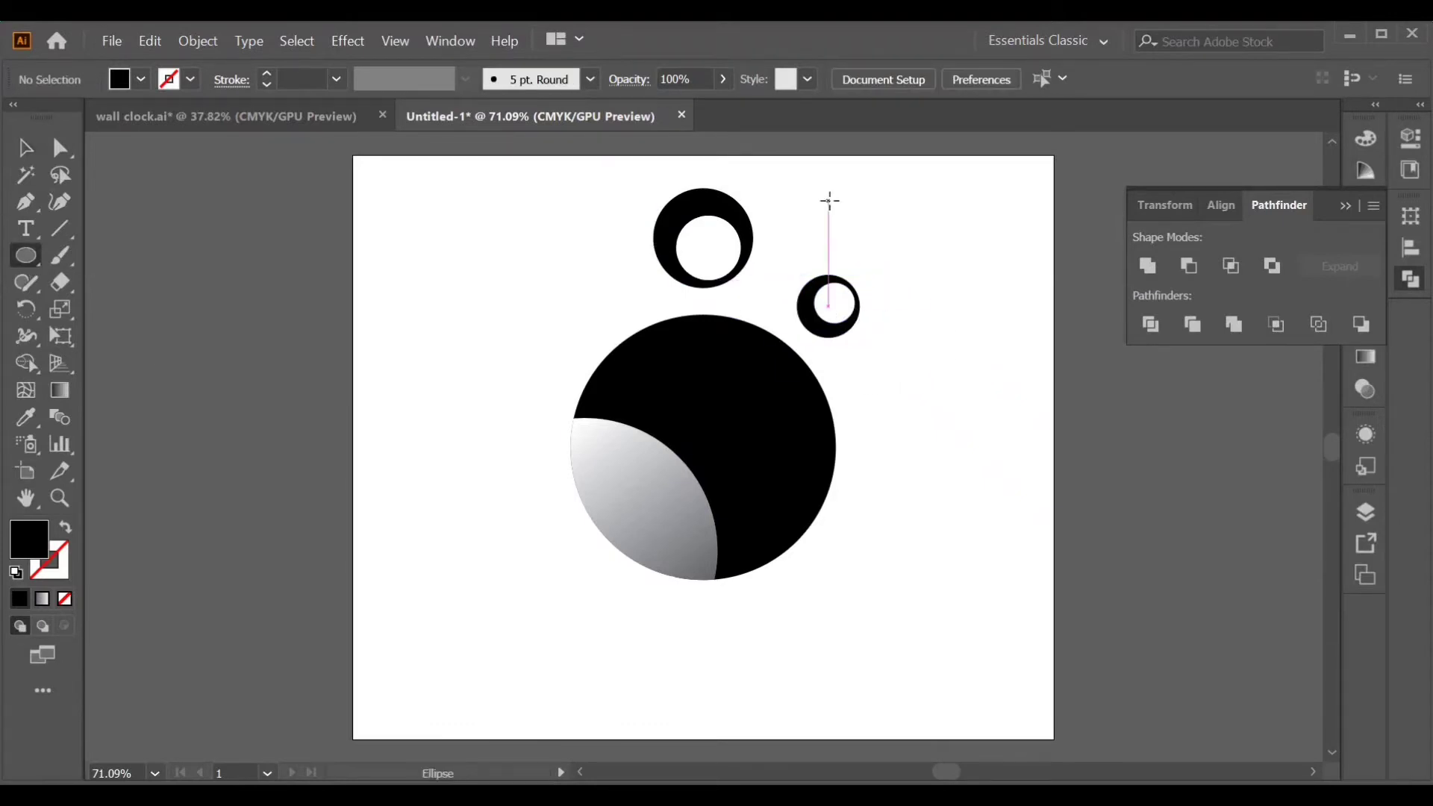
mouse_move(802, 220)
mouse_down()
mouse_move(842, 253)
mouse_move(798, 241)
mouse_move(867, 359)
mouse_move(919, 383)
mouse_move(874, 440)
mouse_move(860, 504)
mouse_move(634, 607)
mouse_move(495, 358)
mouse_move(521, 366)
mouse_up()
key(v)
click(442, 502)
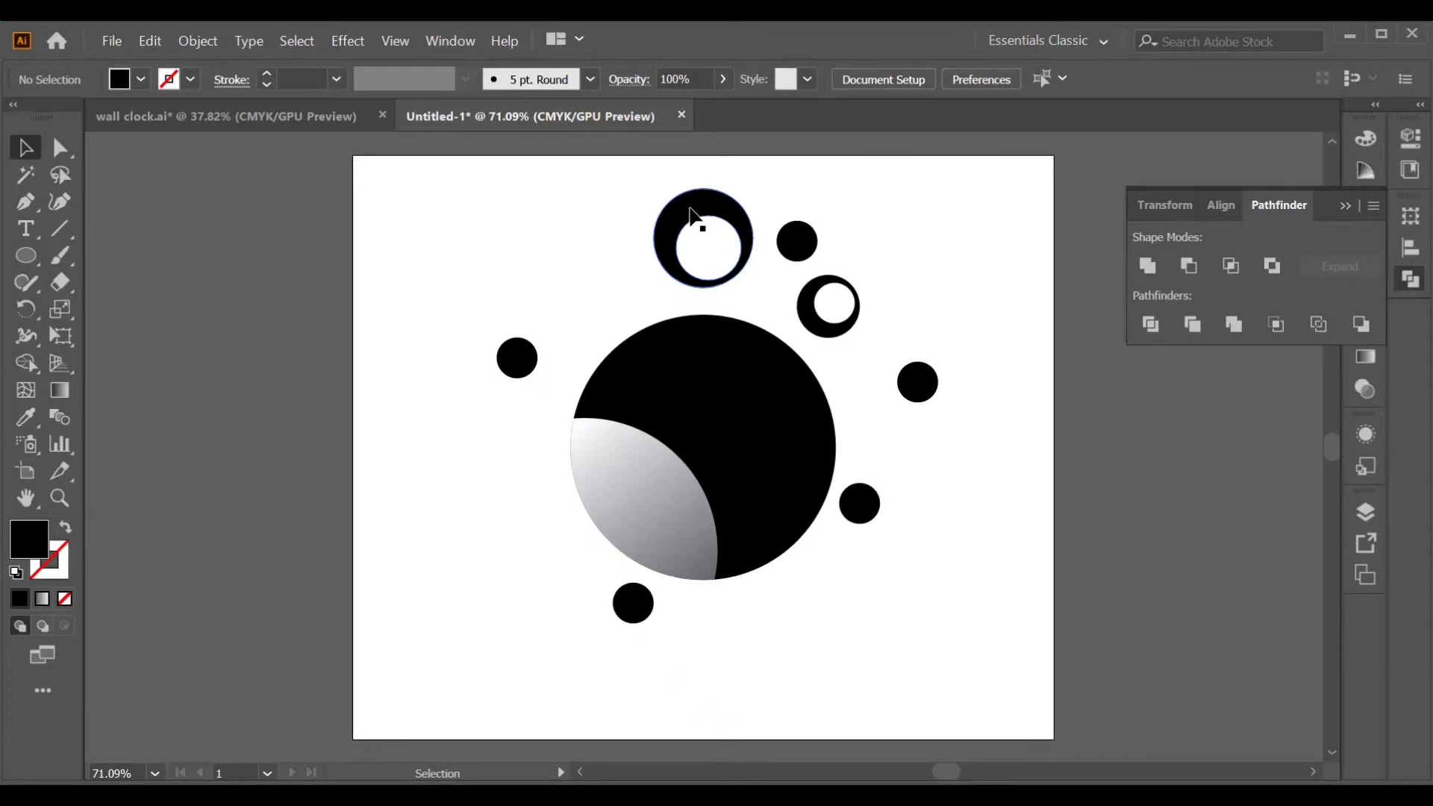
Add a smaller, rotated copy of the top ring at the large circle's upper left and shift the nearby dot closer
drag(688, 211, 572, 261)
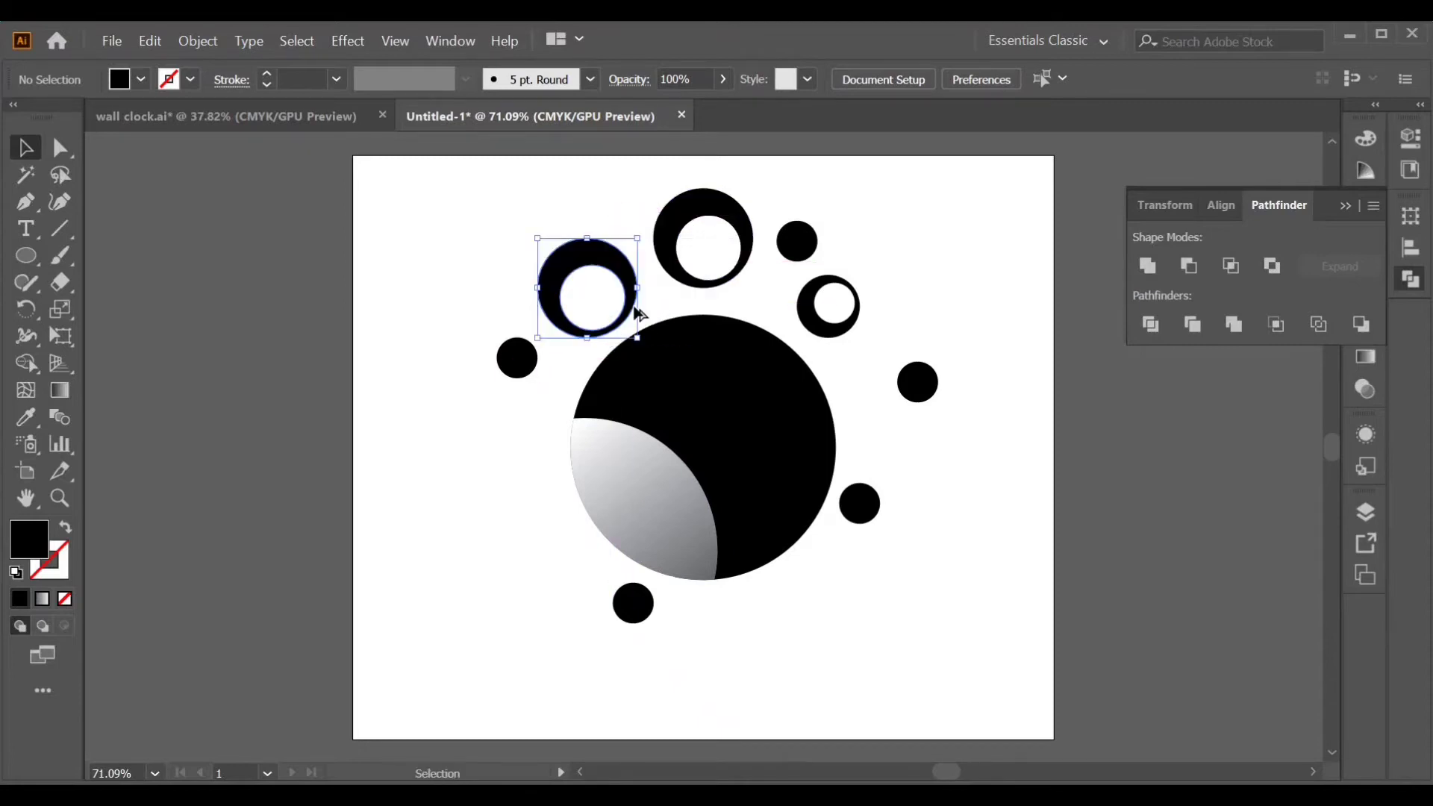
drag(638, 338, 628, 321)
drag(621, 247, 554, 293)
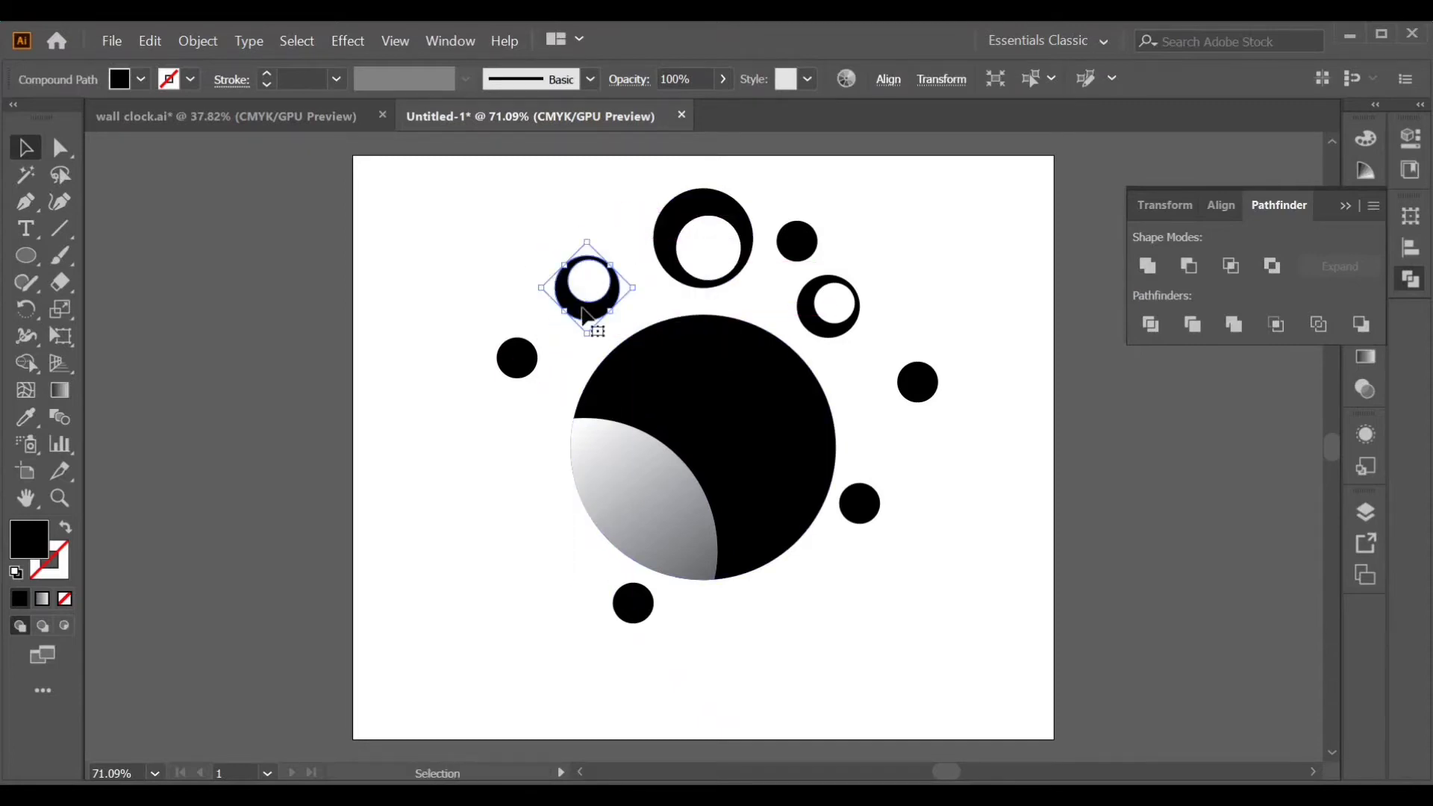
drag(580, 233, 603, 235)
mouse_move(593, 307)
mouse_down()
mouse_move(587, 294)
mouse_move(606, 310)
mouse_up()
drag(523, 355, 499, 442)
key(ctrl+z)
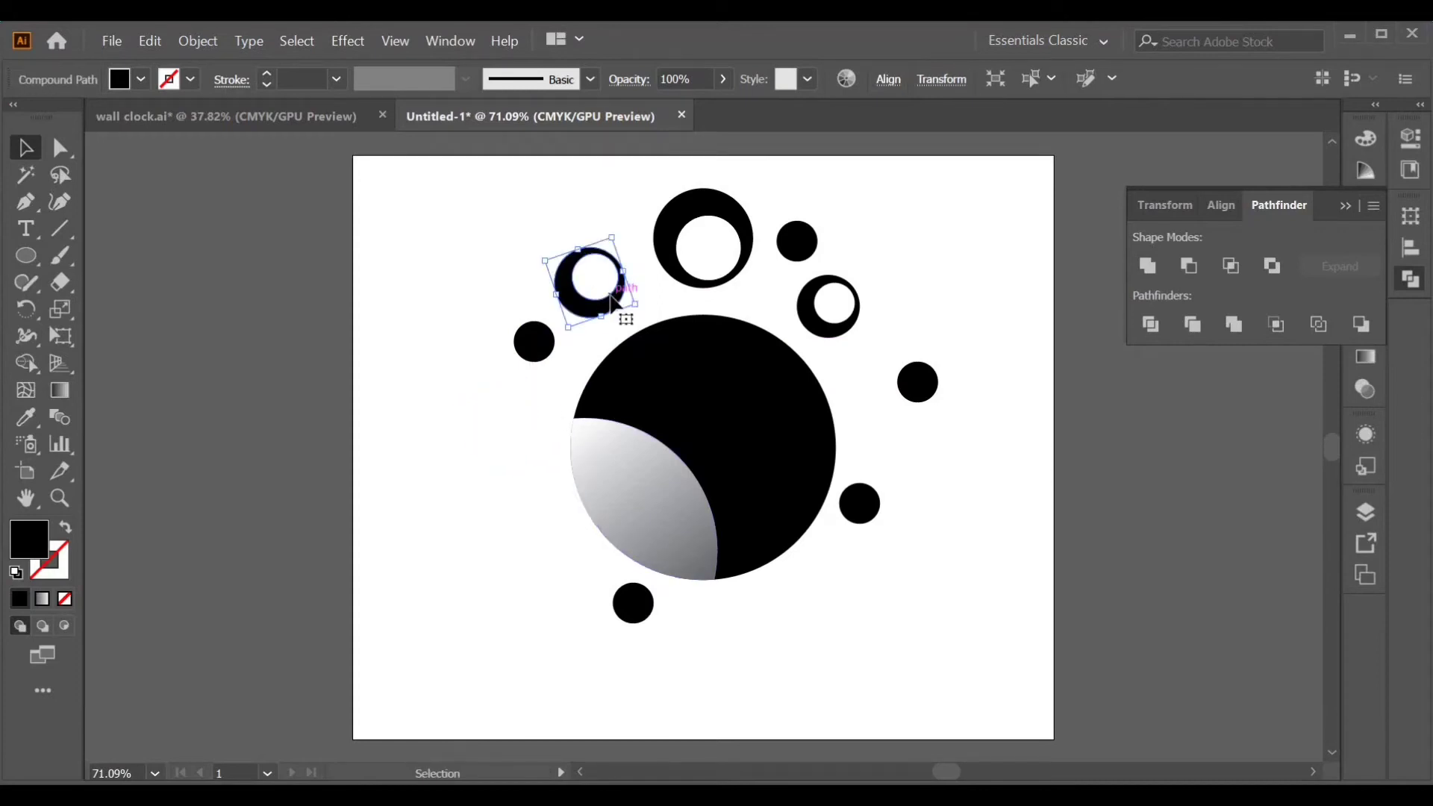
Add three ring copies along the large circle's left and lower-left side, varying their size and rotation
drag(614, 306, 565, 457)
drag(539, 371, 550, 380)
click(497, 537)
drag(504, 470, 517, 571)
drag(560, 476, 614, 618)
click(487, 579)
drag(599, 609, 599, 600)
click(543, 556)
drag(561, 573, 525, 557)
click(551, 578)
Copy the top ring to below the large circle, then shrink and rotate the copy
drag(719, 214, 734, 629)
drag(768, 694, 759, 686)
drag(769, 592, 753, 580)
drag(739, 628, 733, 621)
Add two small rotated ring copies along the large circle's lower-right side
drag(594, 605, 809, 625)
drag(825, 567, 774, 567)
click(772, 572)
drag(818, 616, 892, 593)
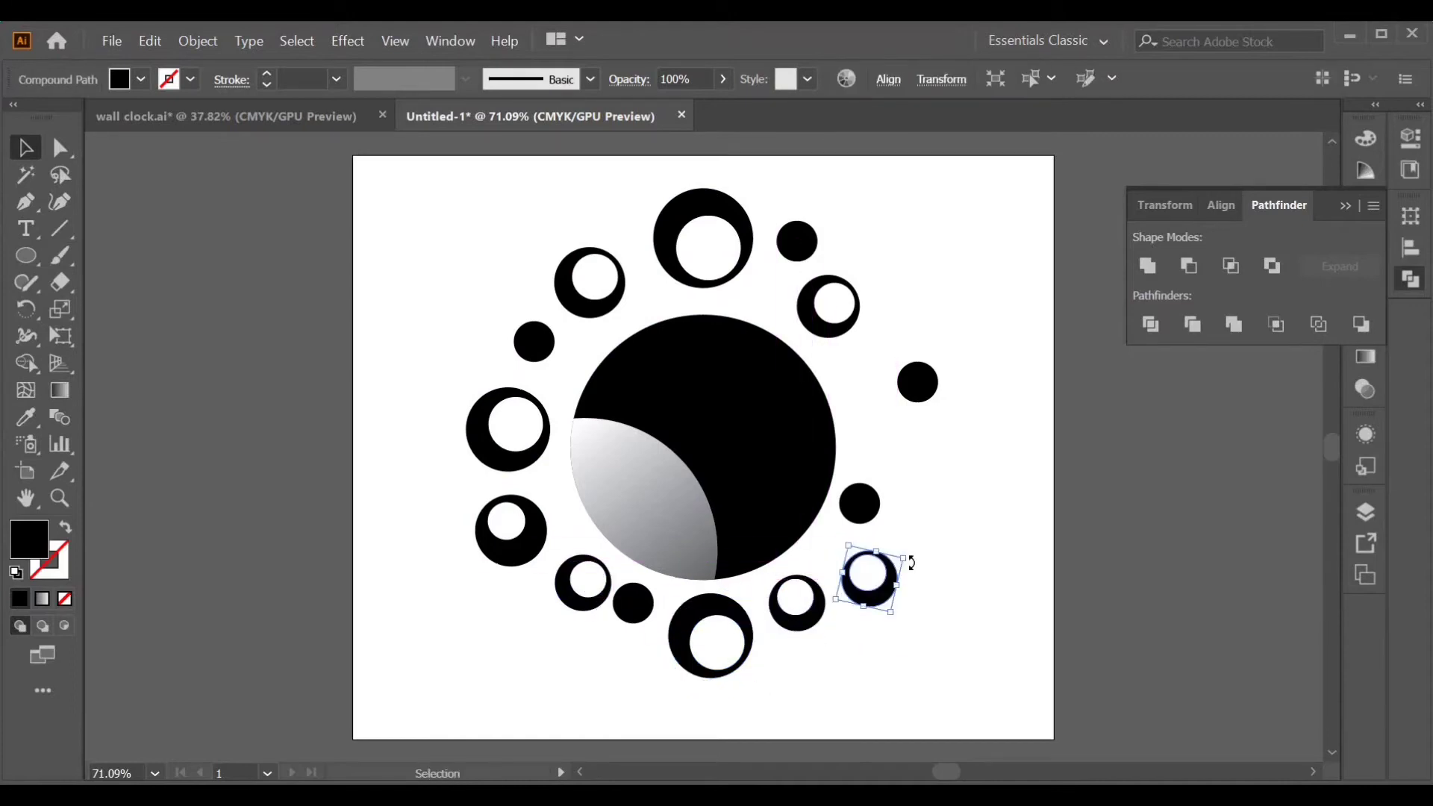
click(922, 590)
Copy the top ring twice to the large circle's right side, resizing the copies and shifting the nearby dot
drag(745, 230, 961, 263)
mouse_move(857, 310)
mouse_down()
mouse_move(838, 311)
mouse_move(869, 302)
mouse_up()
drag(915, 386, 906, 366)
drag(745, 234, 936, 429)
drag(943, 484, 935, 476)
drag(939, 384, 924, 371)
drag(893, 408, 898, 414)
Fine-tune the size and position of the rings and dot on the large circle's upper-right side
click(938, 261)
drag(952, 330, 946, 326)
drag(883, 257, 884, 261)
drag(907, 362, 893, 361)
drag(883, 263, 883, 270)
click(1021, 363)
Draw a closed five-sided shape with the Pen tool over the upper part of the ring directly below the large circle
key(ctrl+plus)
key(ctrl+plus)
key(ctrl+plus)
scroll(655, 644, down, 7)
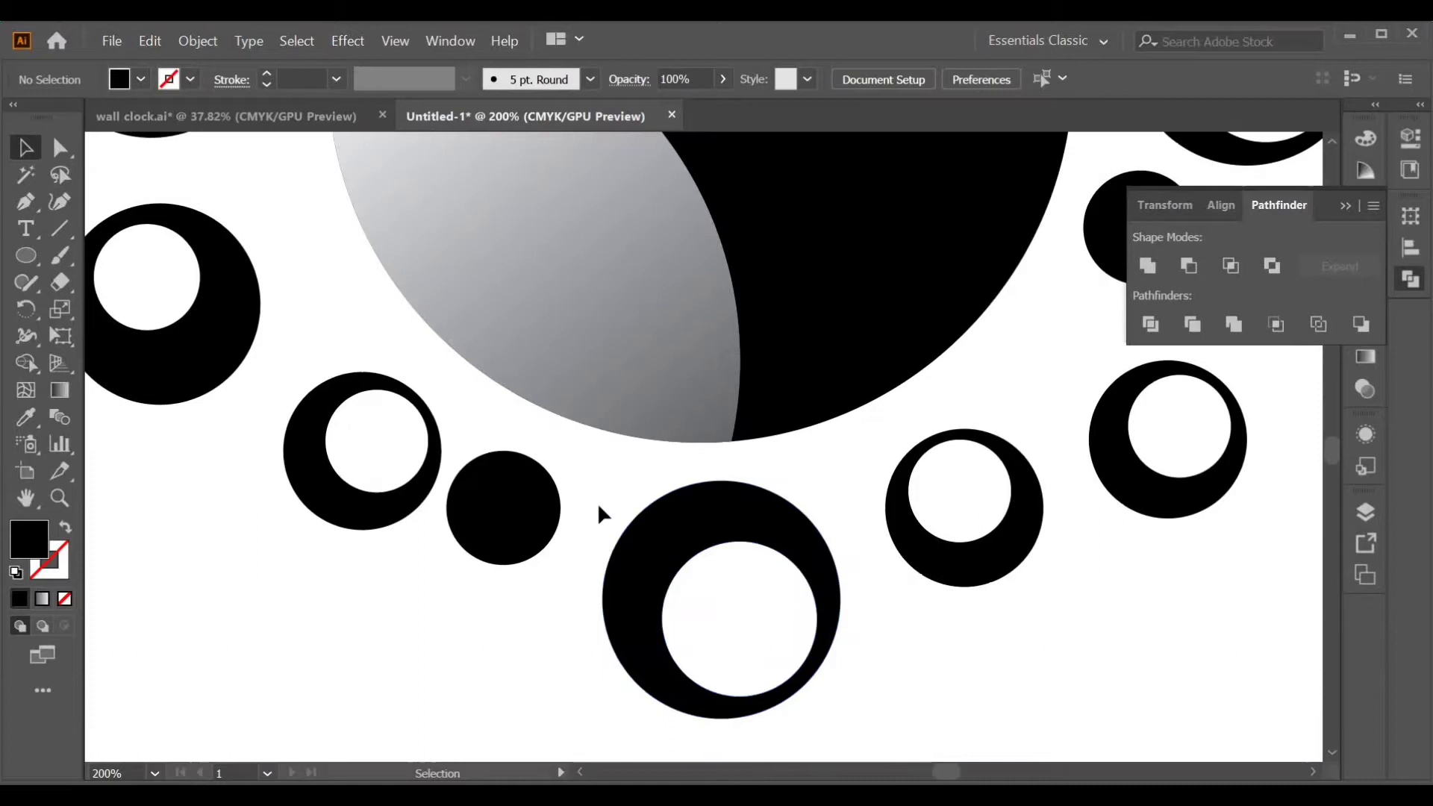
click(634, 552)
key(p)
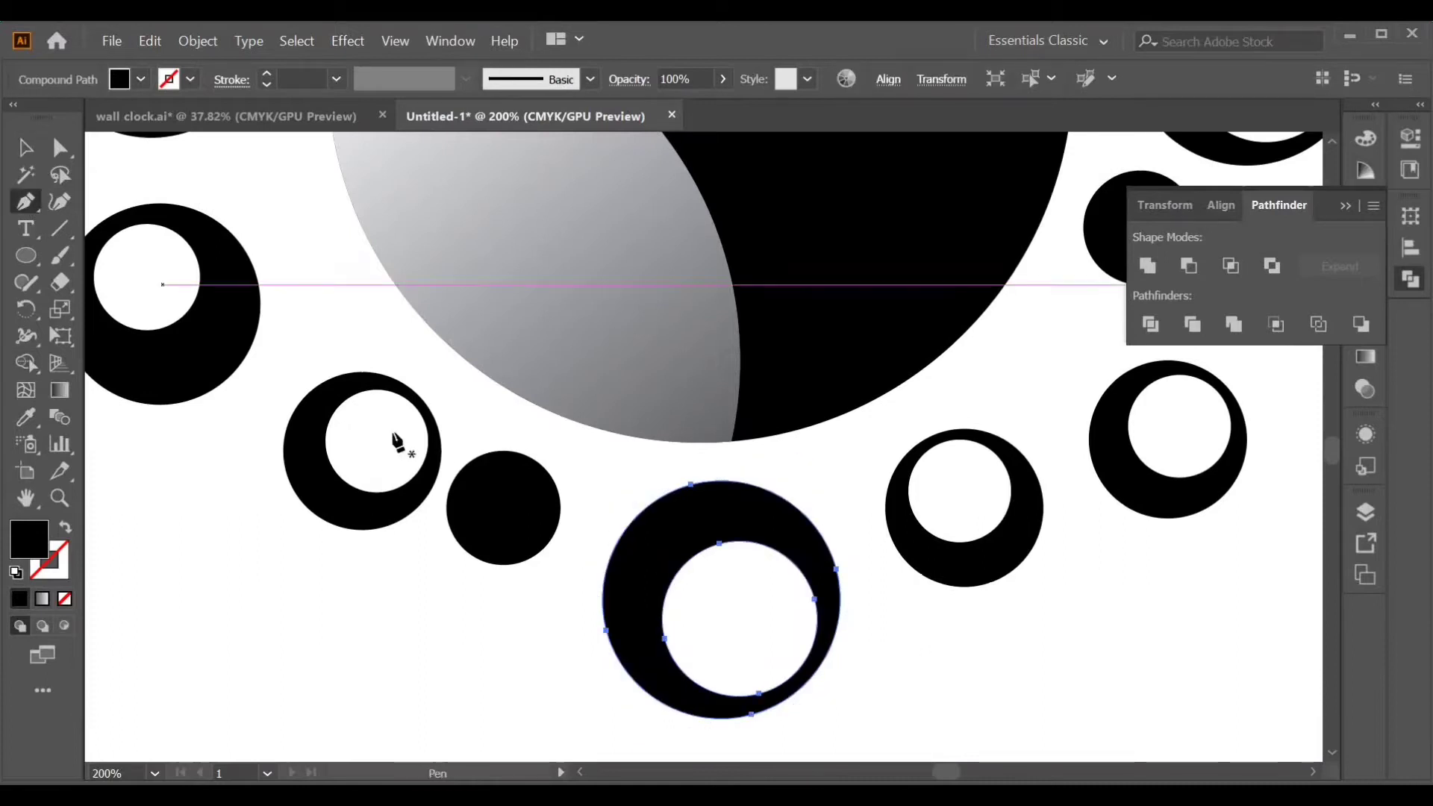
click(592, 530)
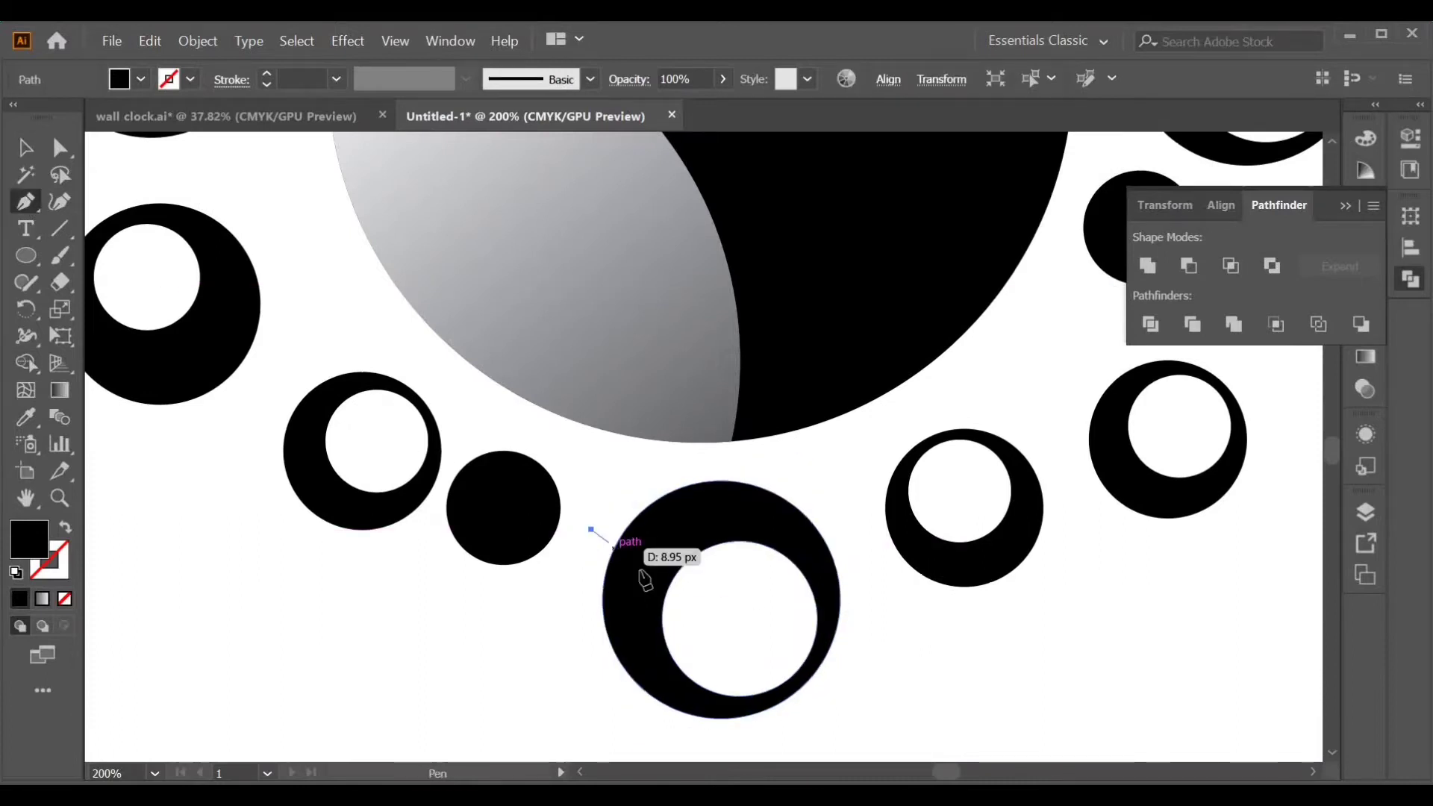
click(729, 628)
click(789, 595)
click(817, 466)
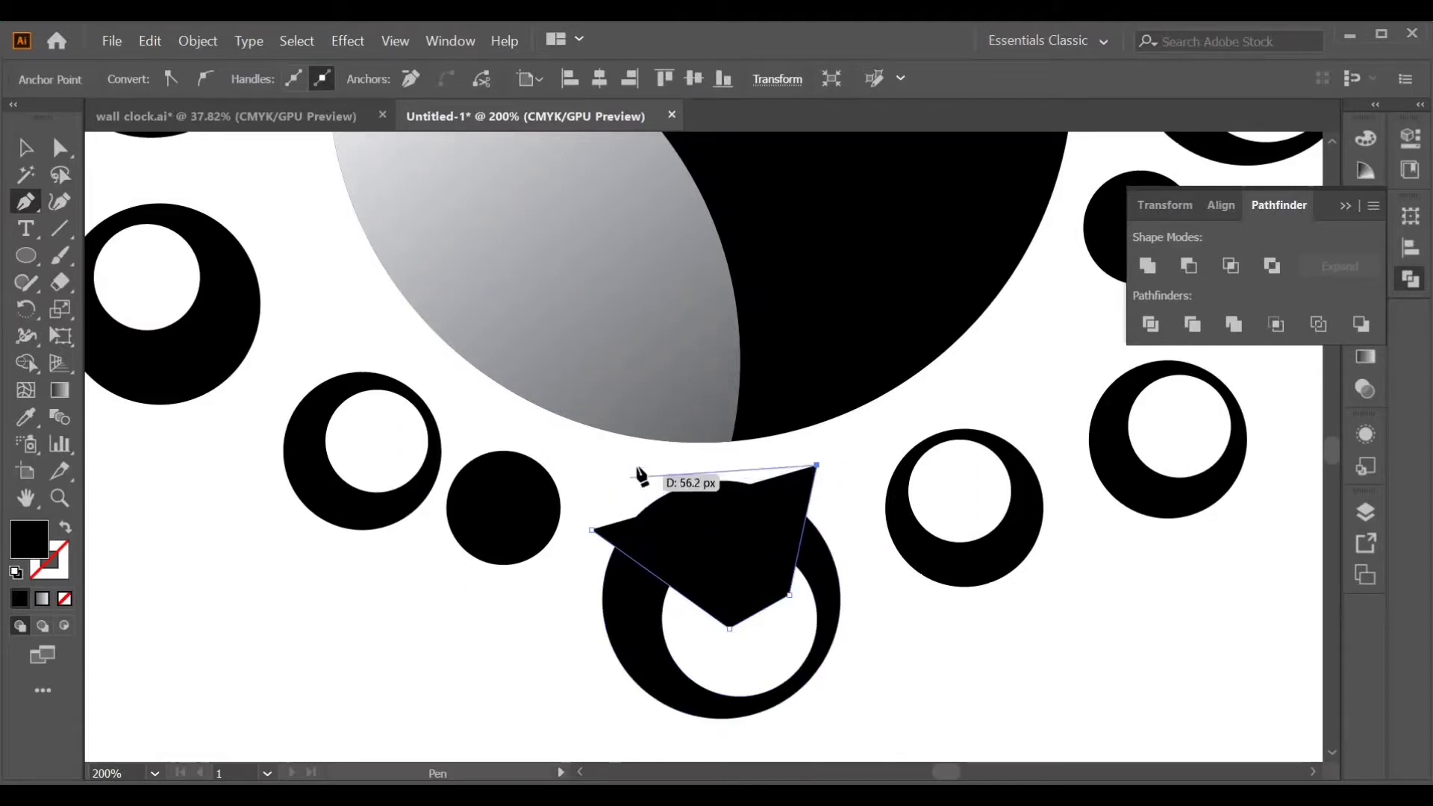
click(638, 465)
click(592, 530)
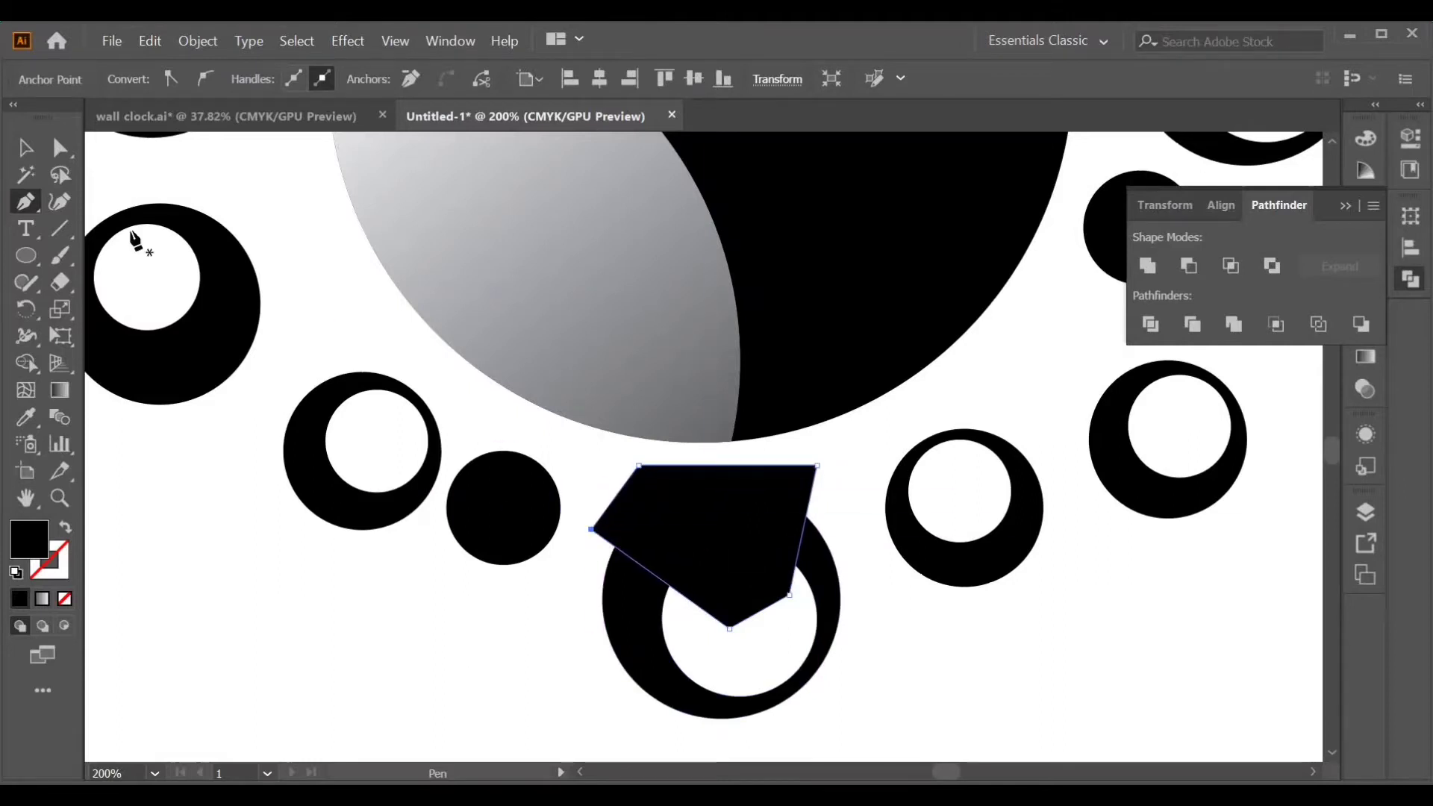
Split the ring below the large circle along the pen shape with Shape Builder, removing the excess outside the ring and inside its hole
key(v)
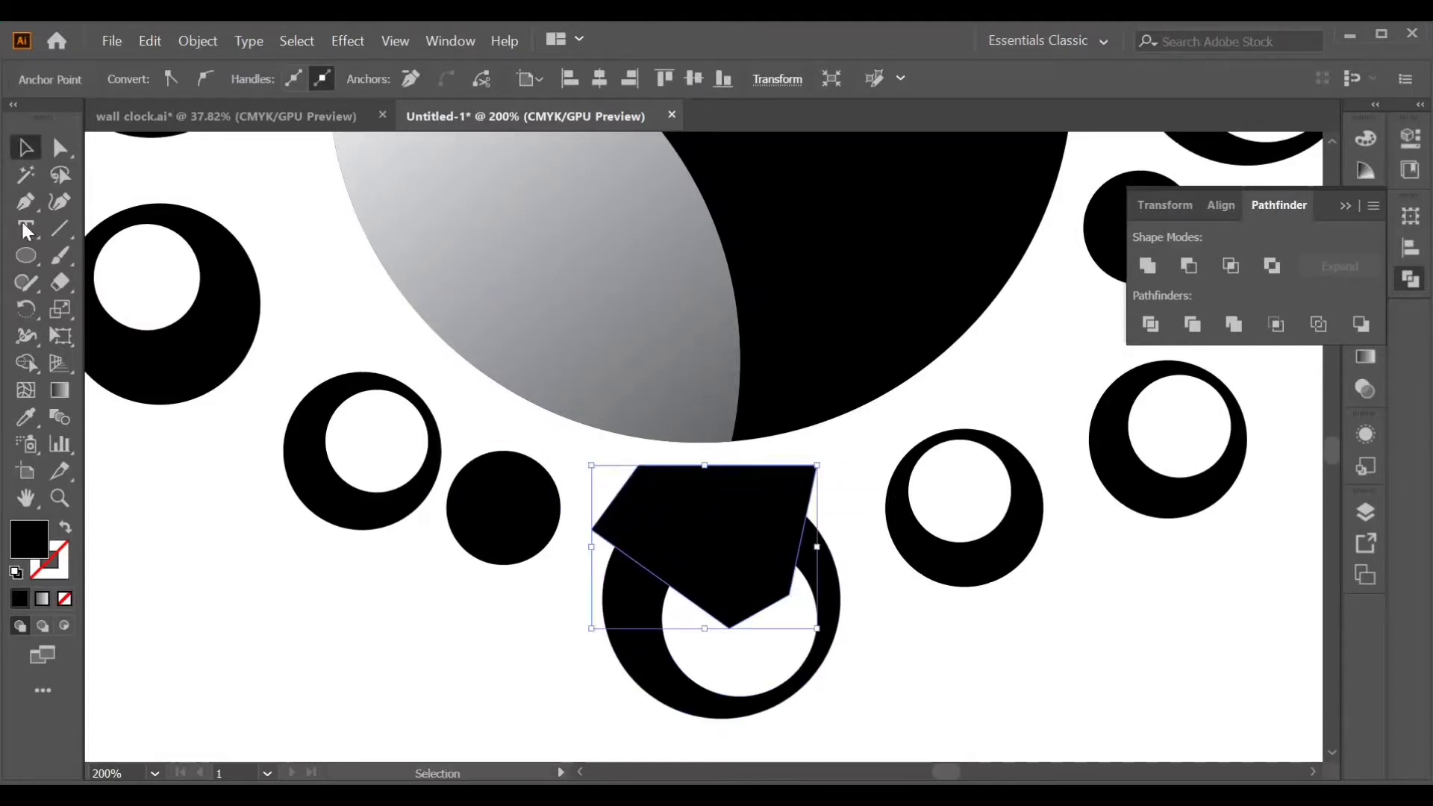
shift+click(630, 665)
click(26, 363)
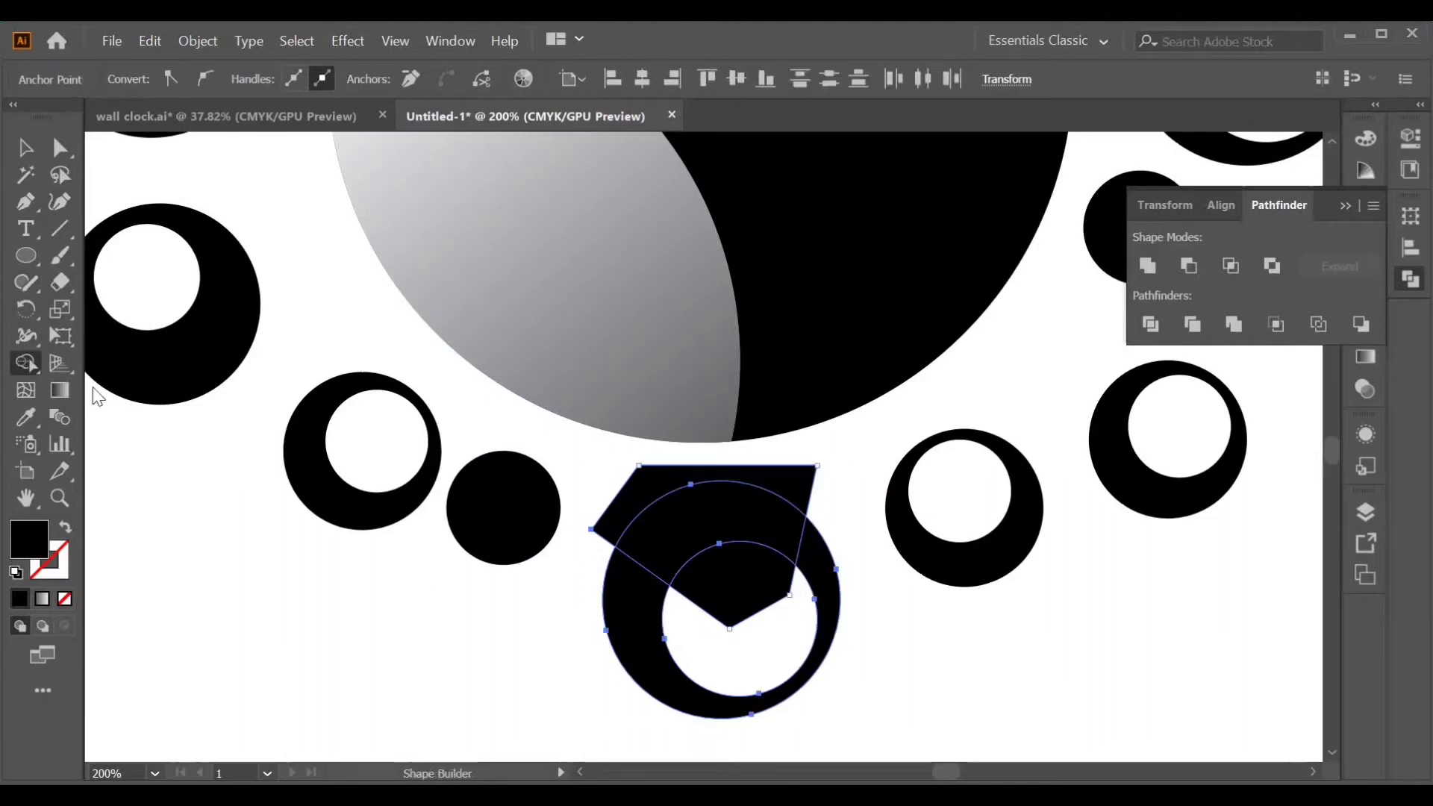
alt+click(624, 489)
drag(732, 629, 736, 574)
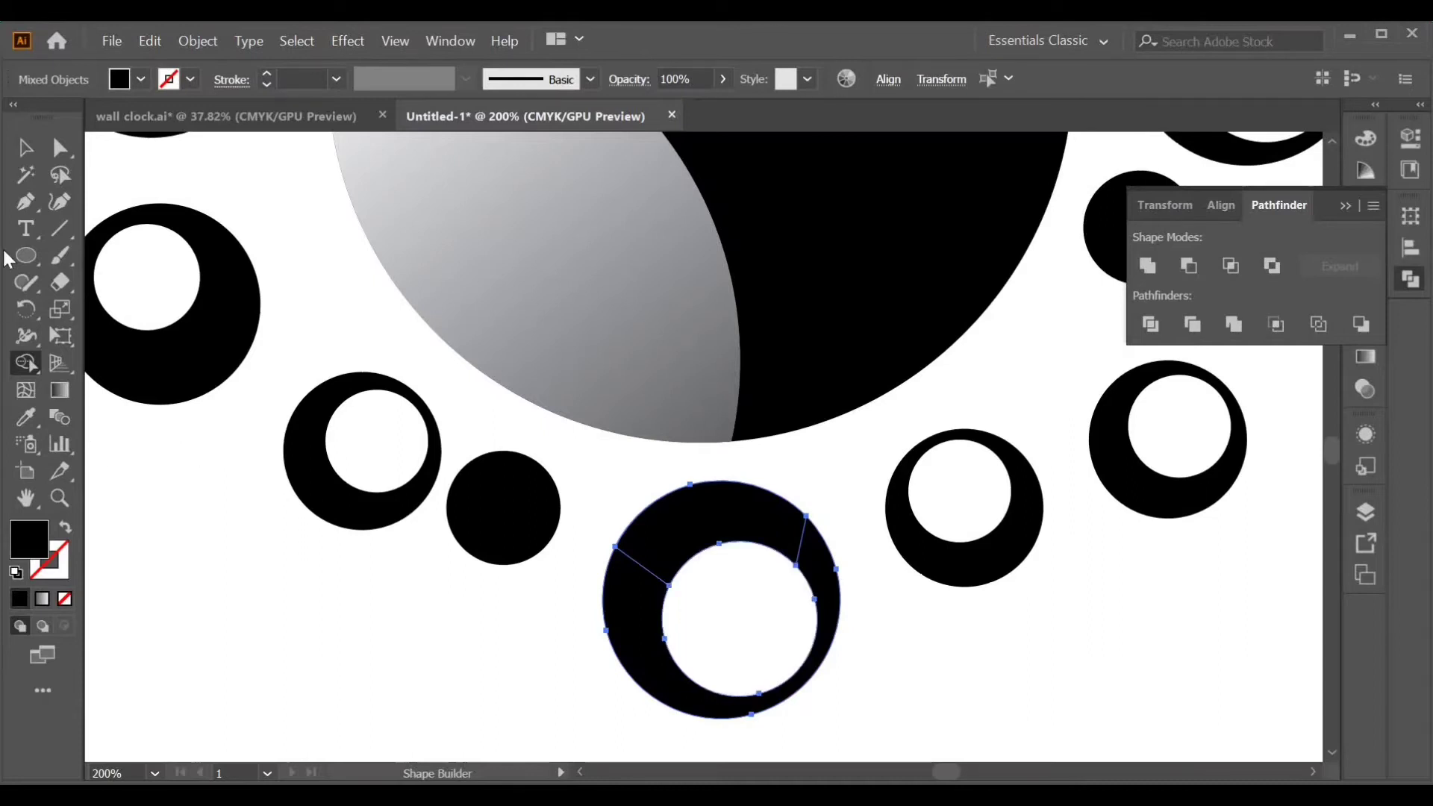
click(25, 147)
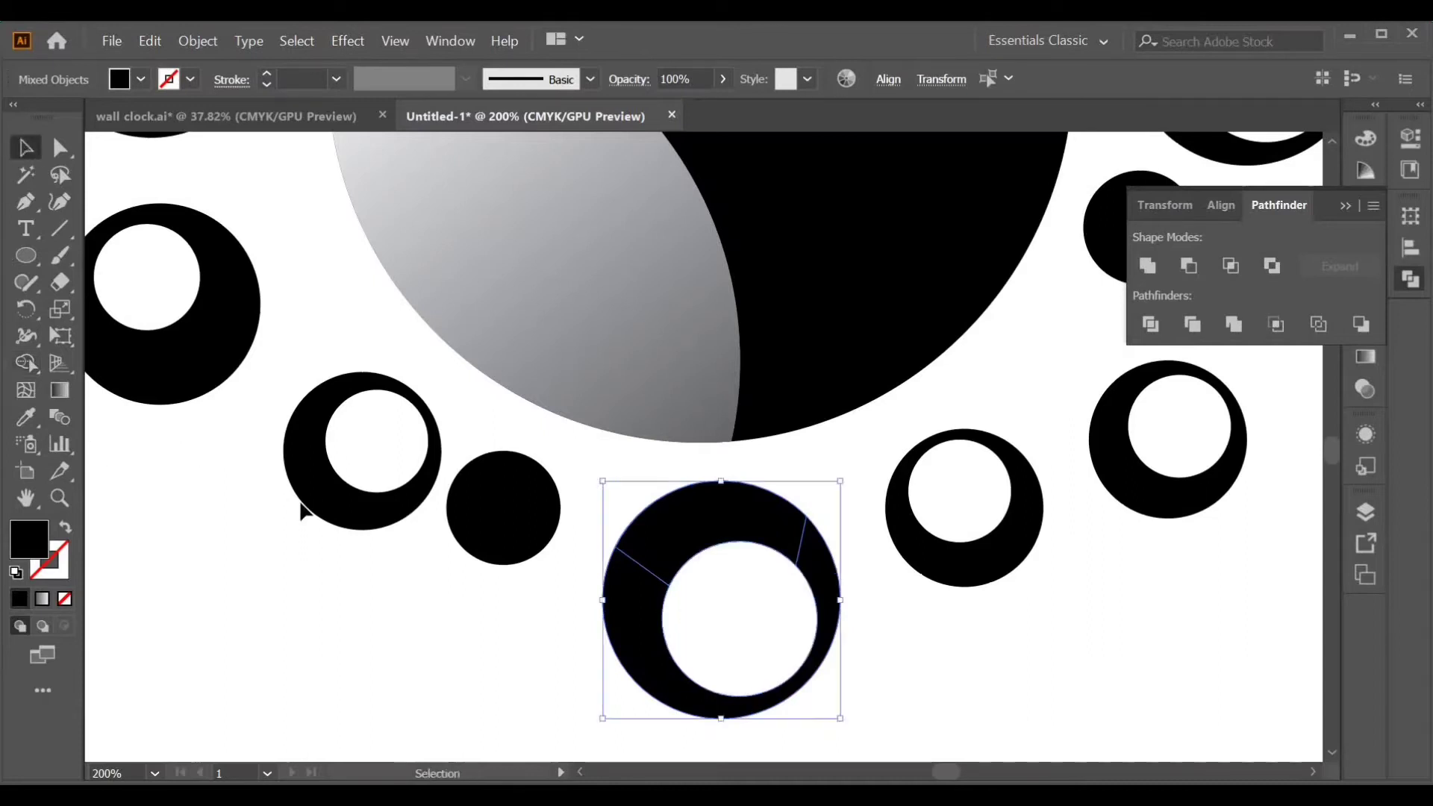
click(457, 696)
Fill the upper segment of the ring below the large circle with the gradient sampled from the large circle's accent
click(644, 564)
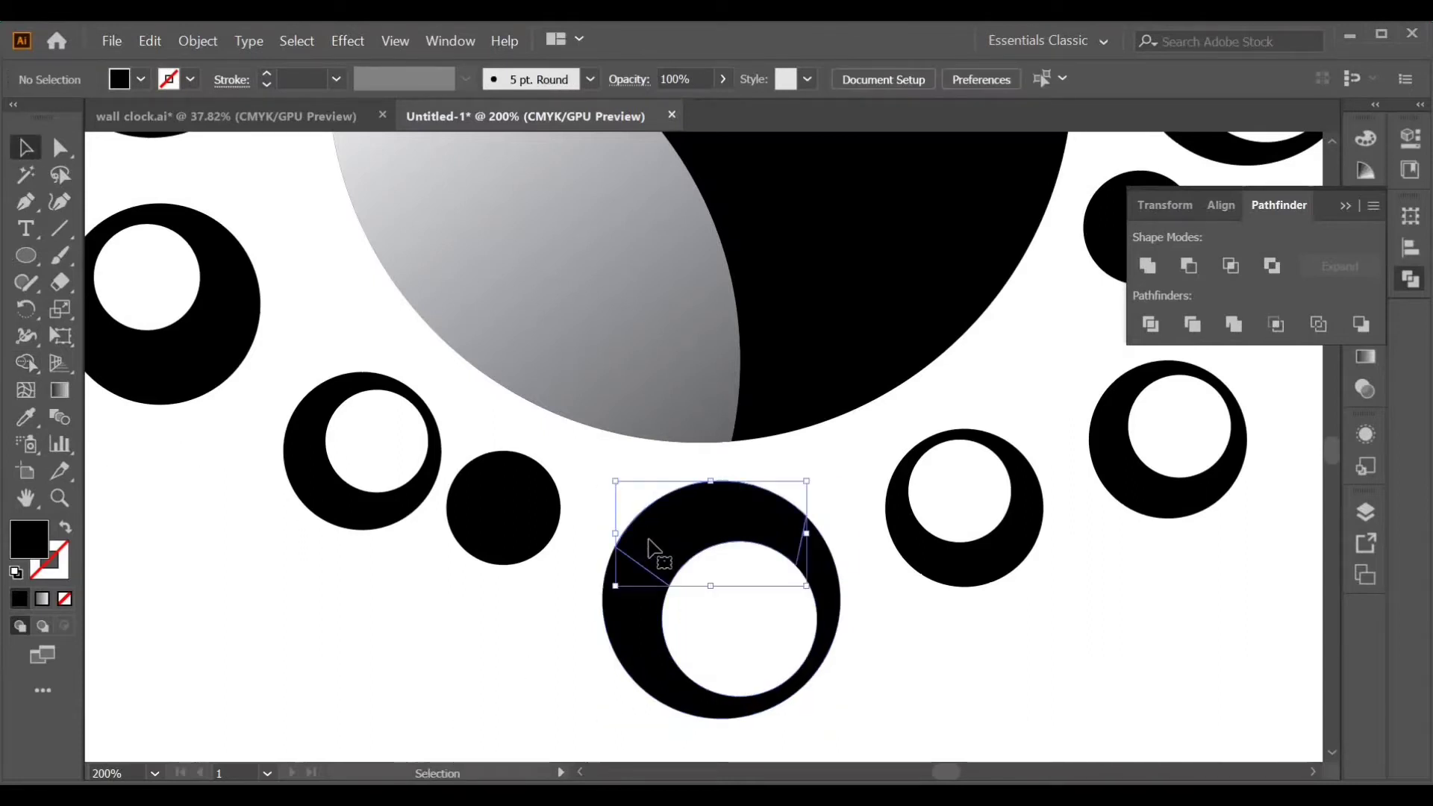
key(i)
click(636, 319)
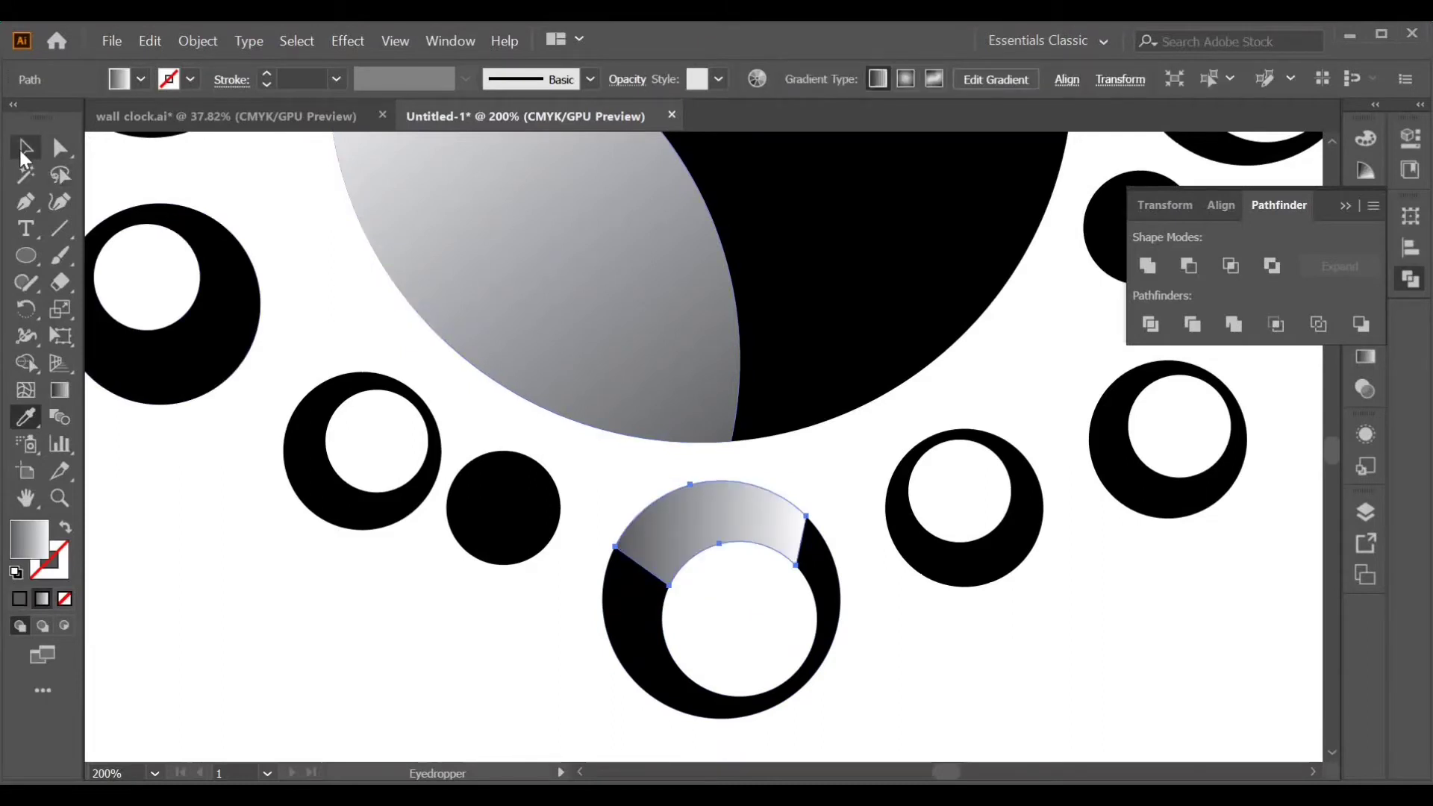
click(24, 152)
click(454, 685)
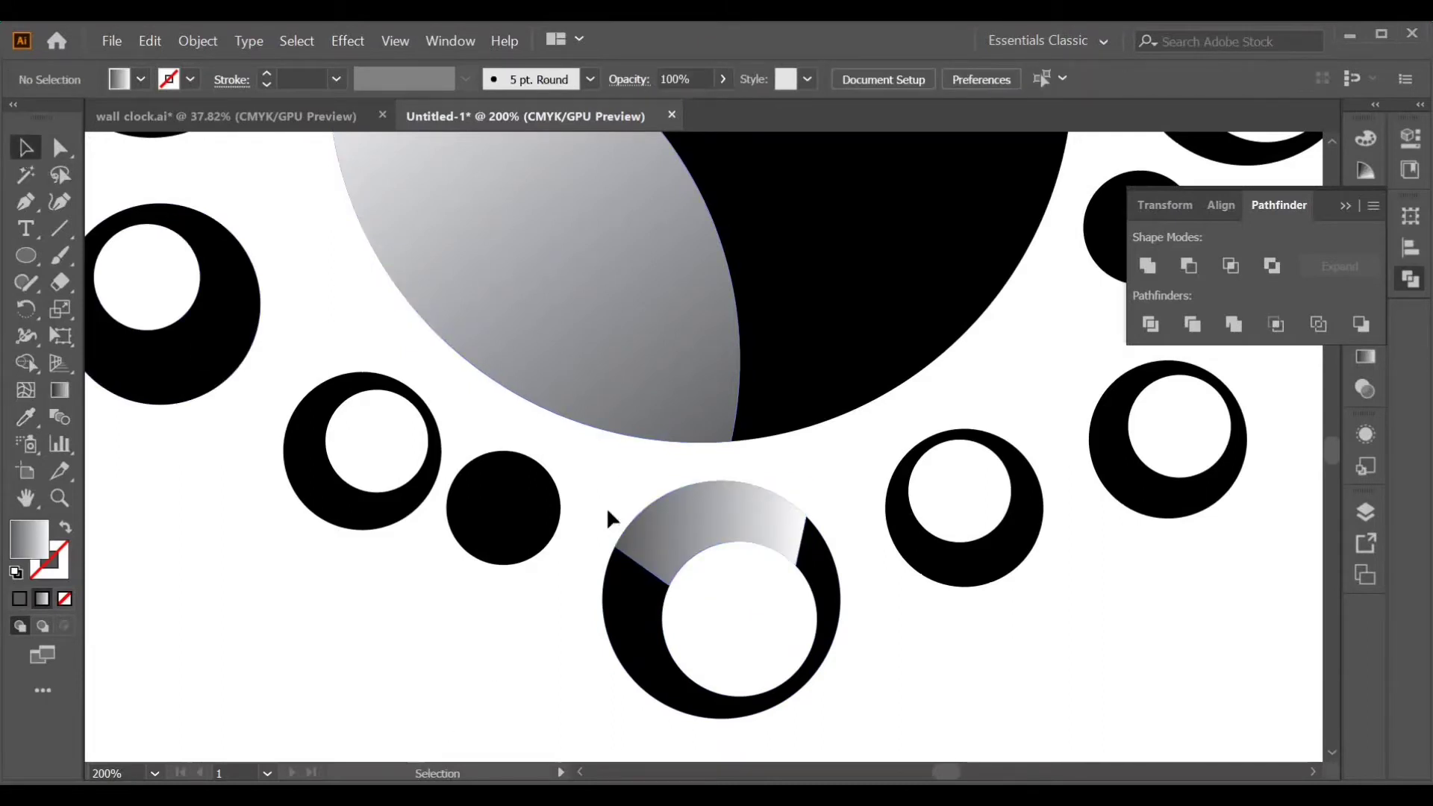
Apply Trim to the bottom ring's two pieces and shift the neighbouring black dot slightly toward that ring
click(733, 566)
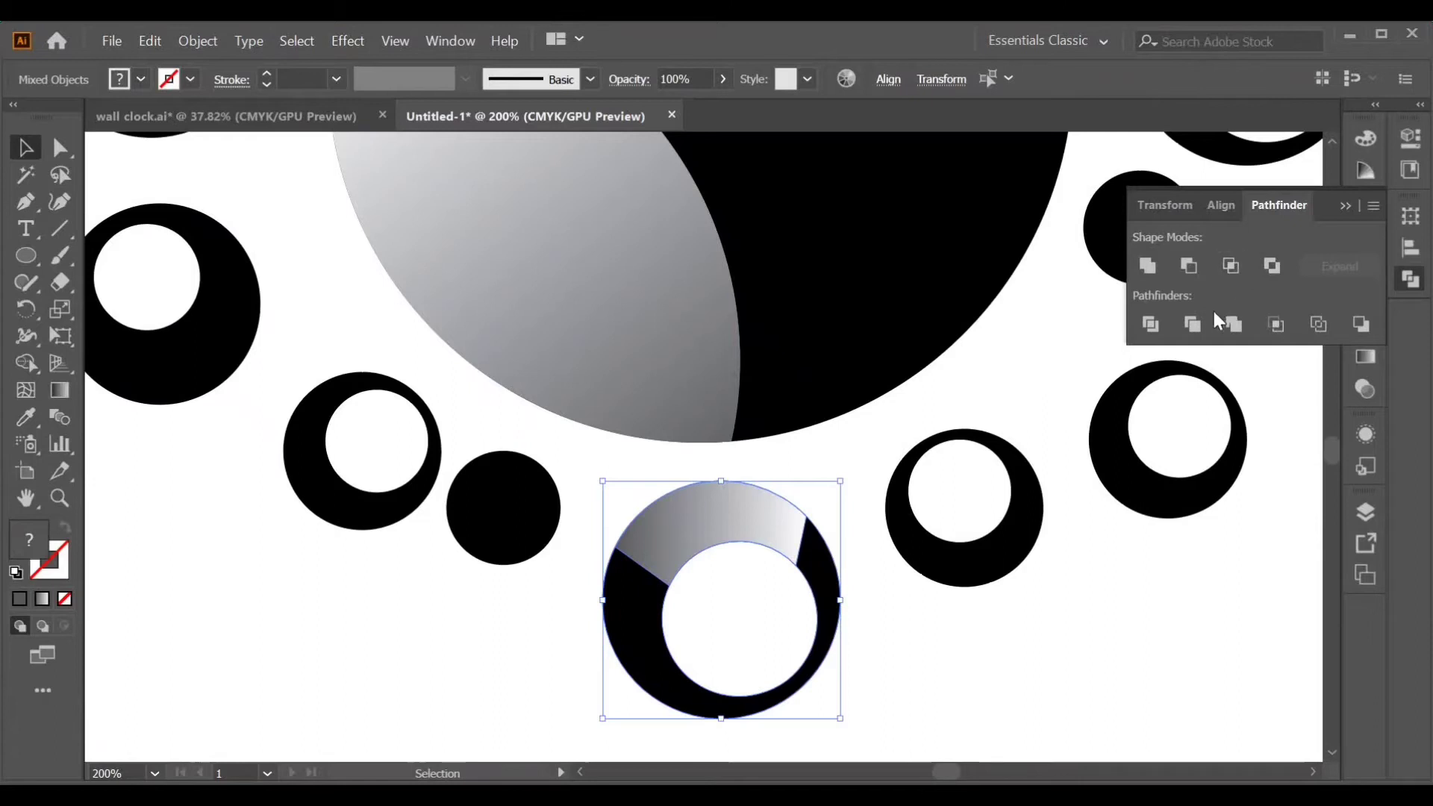
click(1189, 333)
click(951, 705)
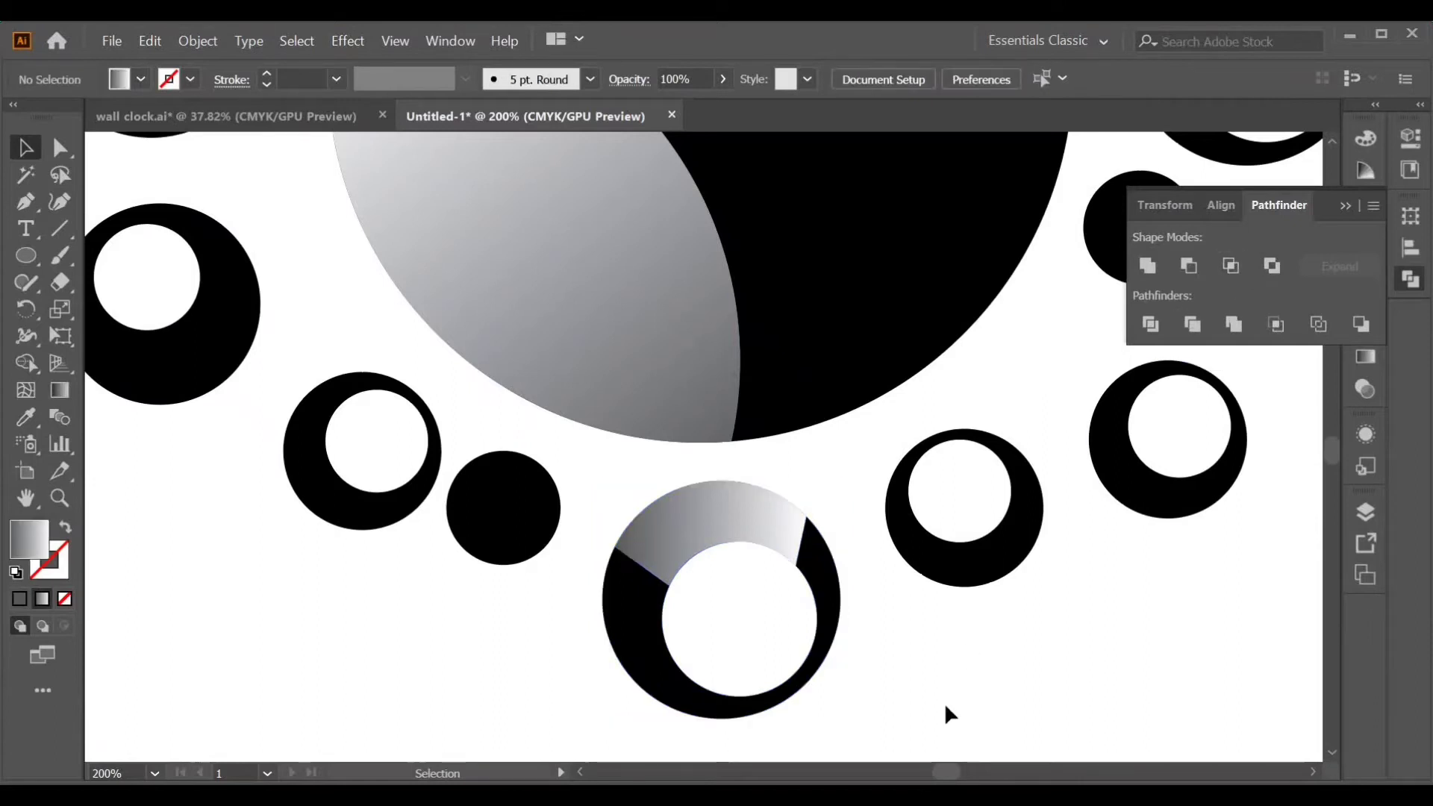
drag(512, 537, 520, 547)
click(447, 654)
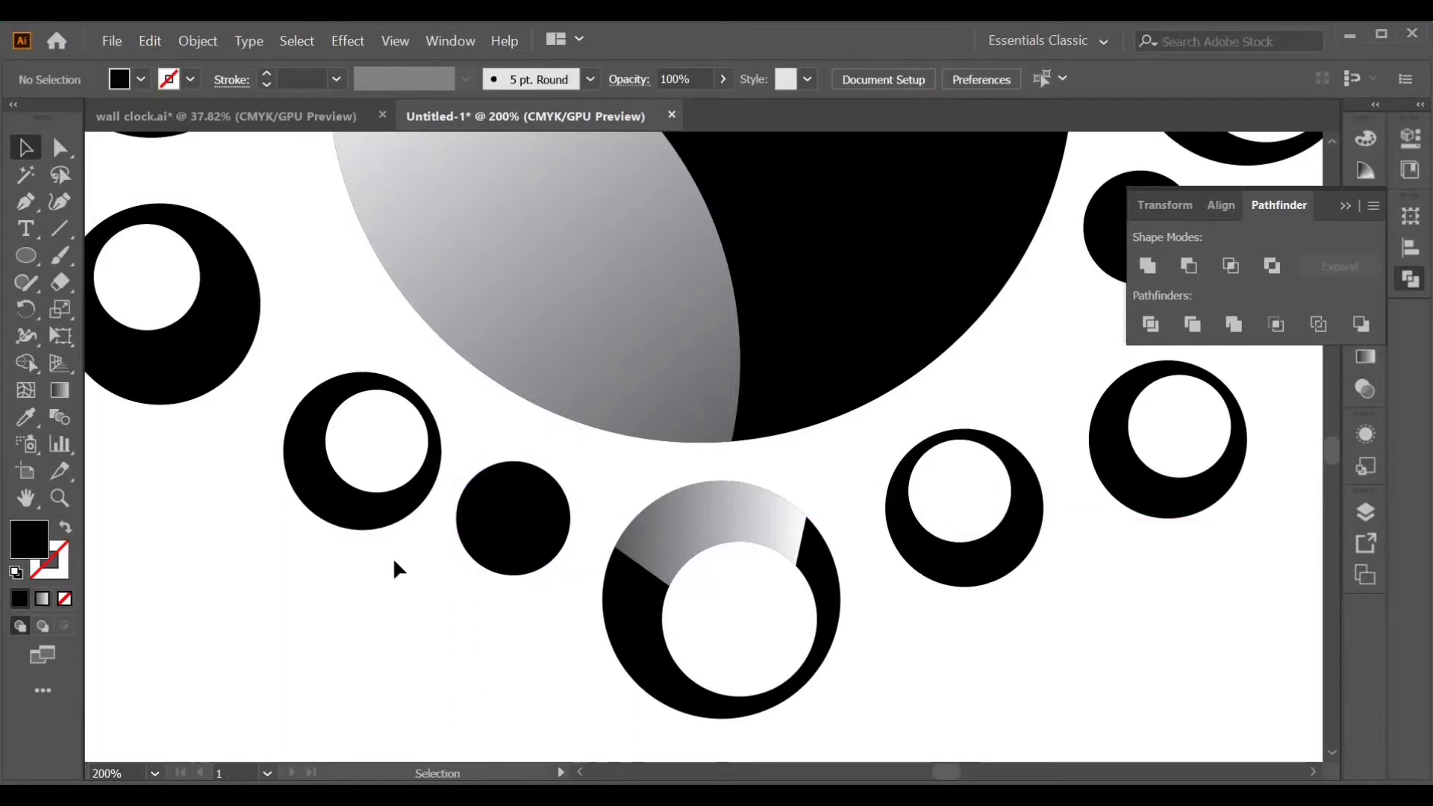
Draw a closed six-sided Pen shape over the lower-left part of the small ring beside the bottom black dot
drag(403, 569, 549, 667)
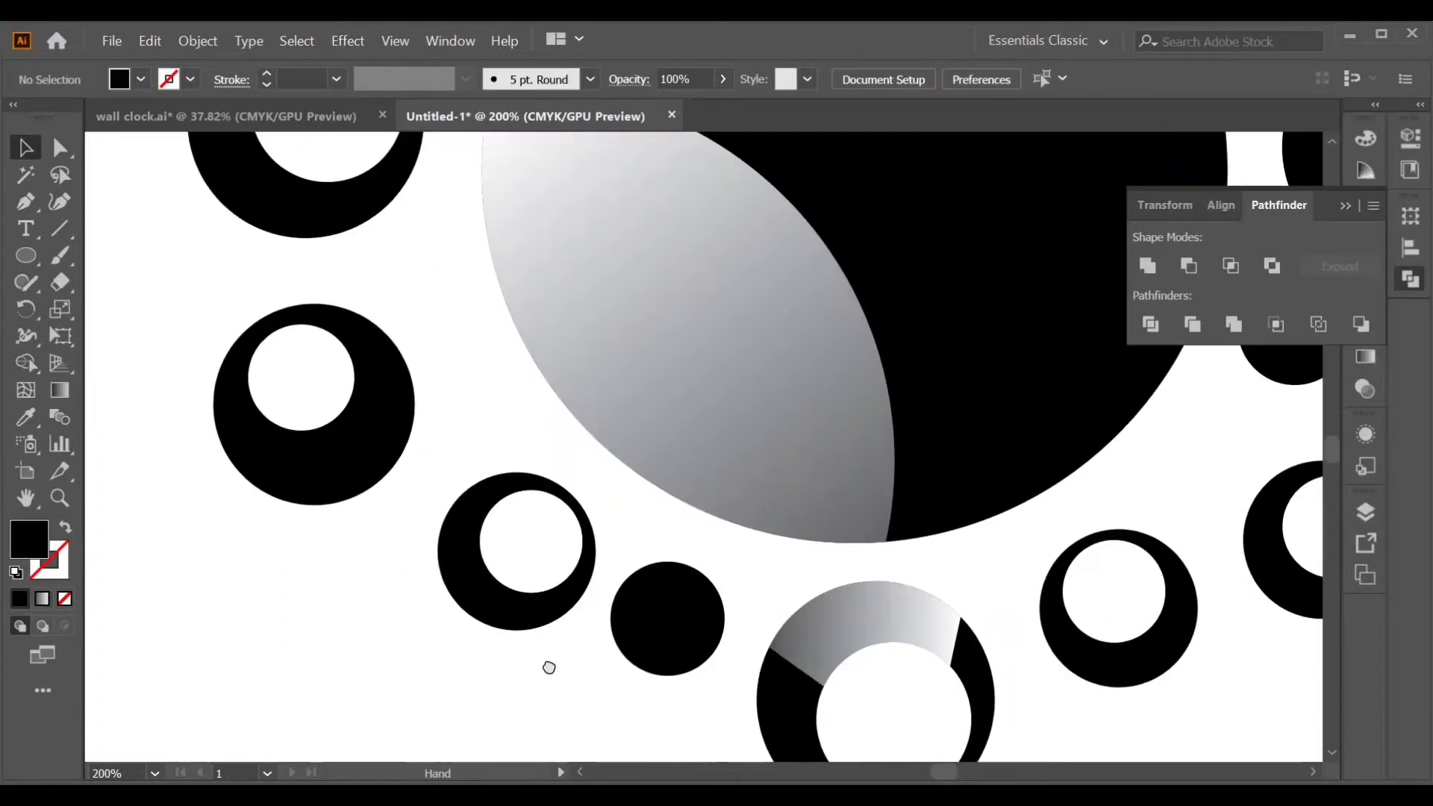
click(28, 204)
click(490, 454)
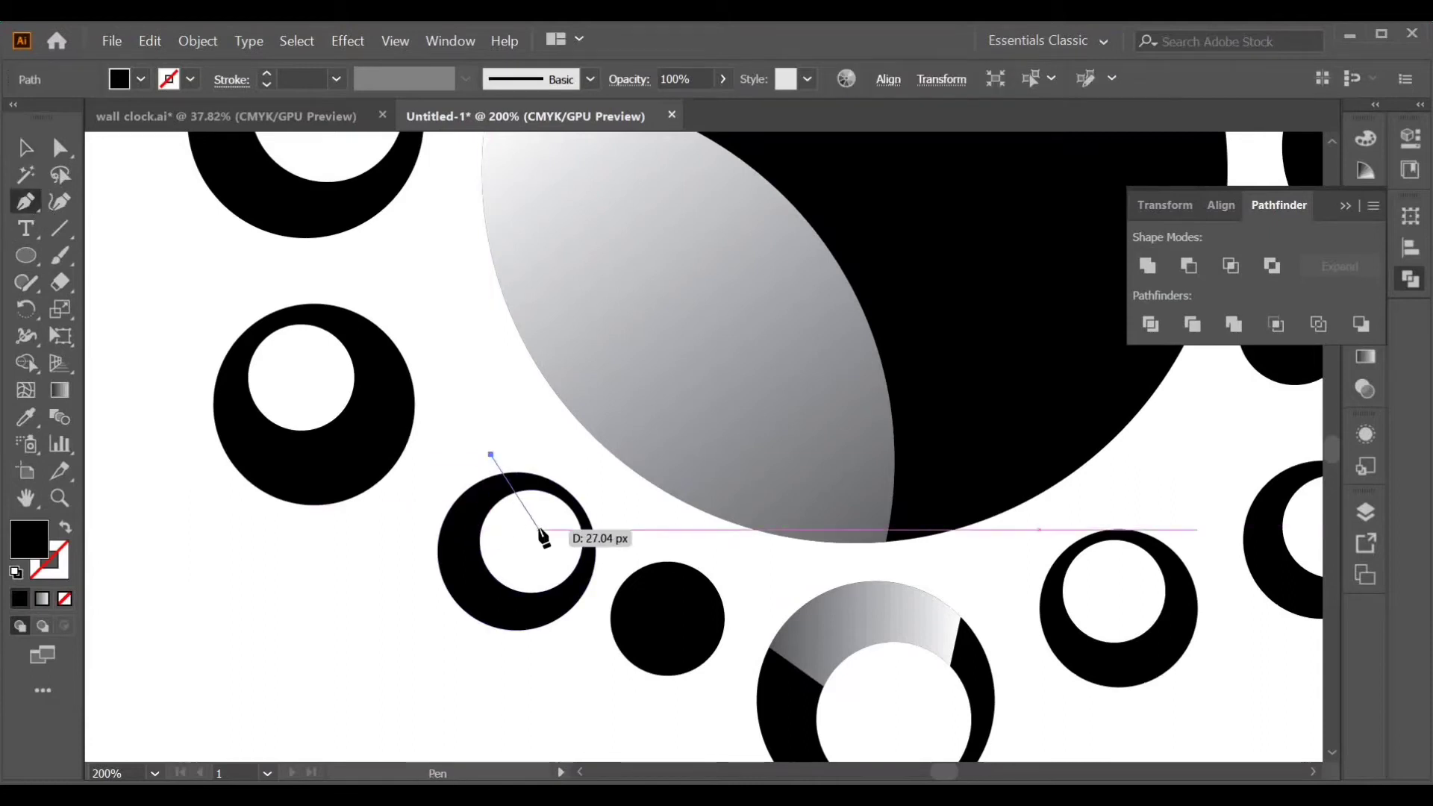
click(537, 527)
click(613, 549)
click(562, 658)
click(423, 635)
click(436, 481)
click(490, 455)
Draw a closed five-sided Pen shape over the lower part of the medium ring at the large circle's lower left
click(208, 436)
click(411, 308)
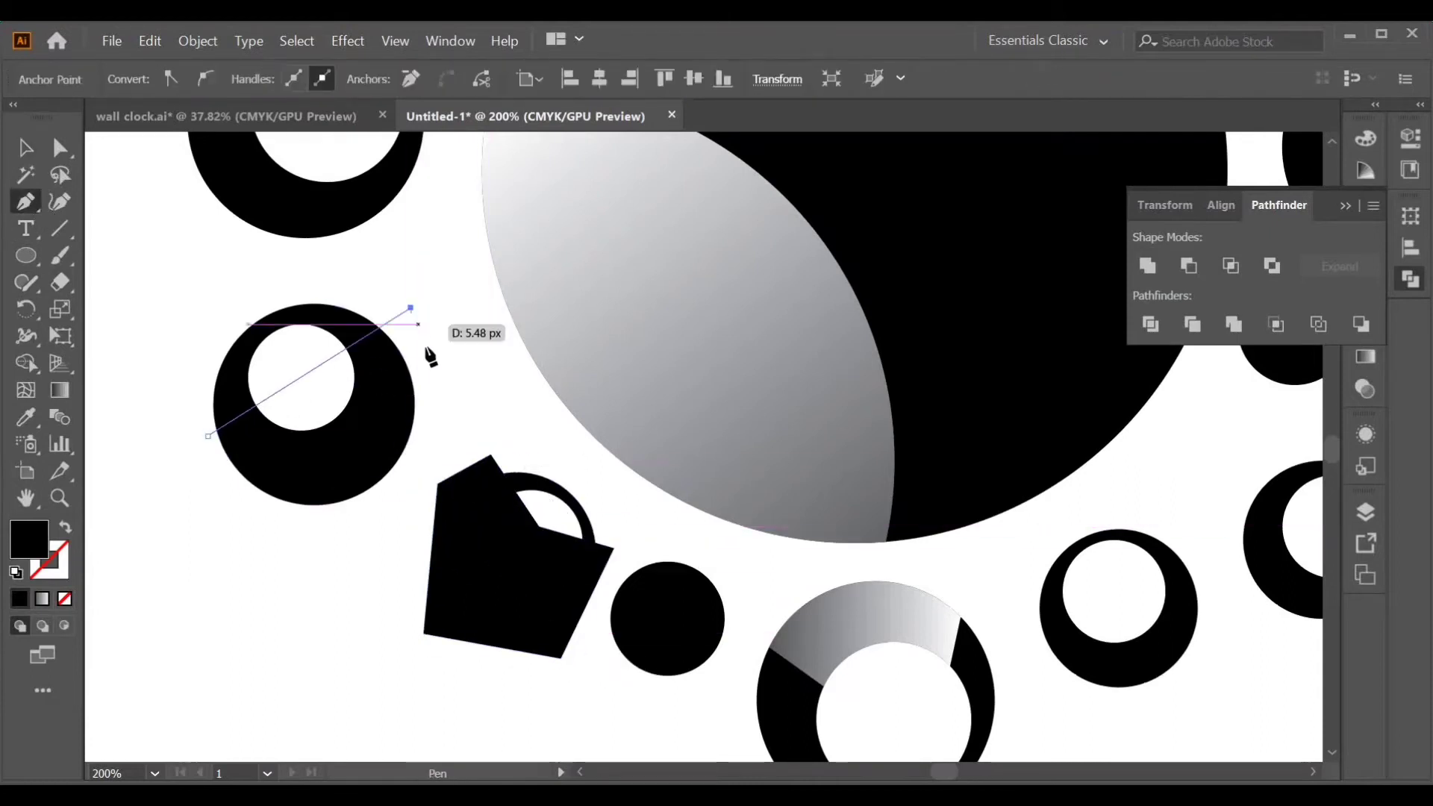
click(432, 431)
click(382, 533)
click(261, 530)
click(207, 436)
Draw a closed six-sided Pen shape over the lower-left part of the big ring on the large circle's left side
scroll(297, 374, up, 5)
click(277, 204)
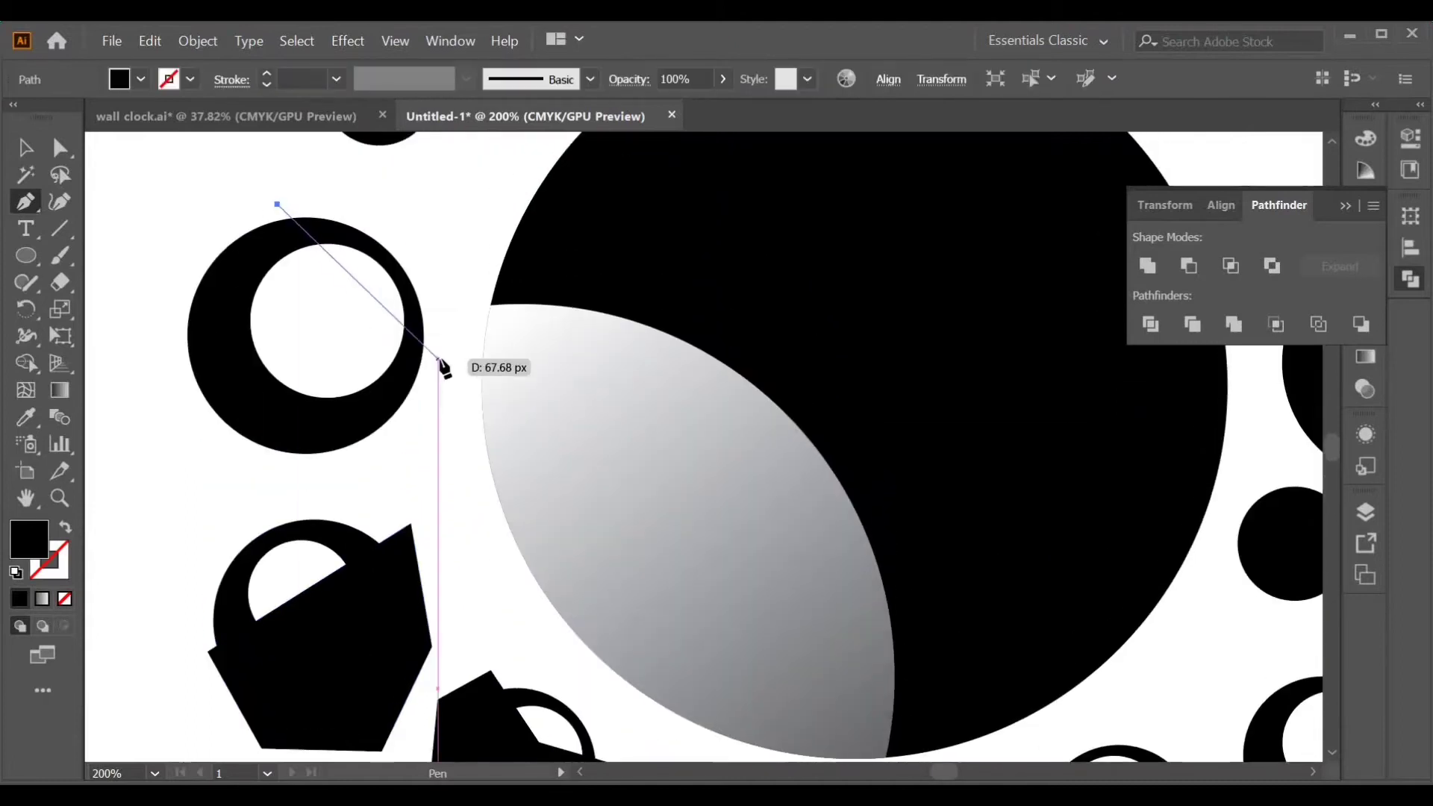
click(427, 386)
click(379, 461)
click(235, 491)
click(173, 436)
click(165, 263)
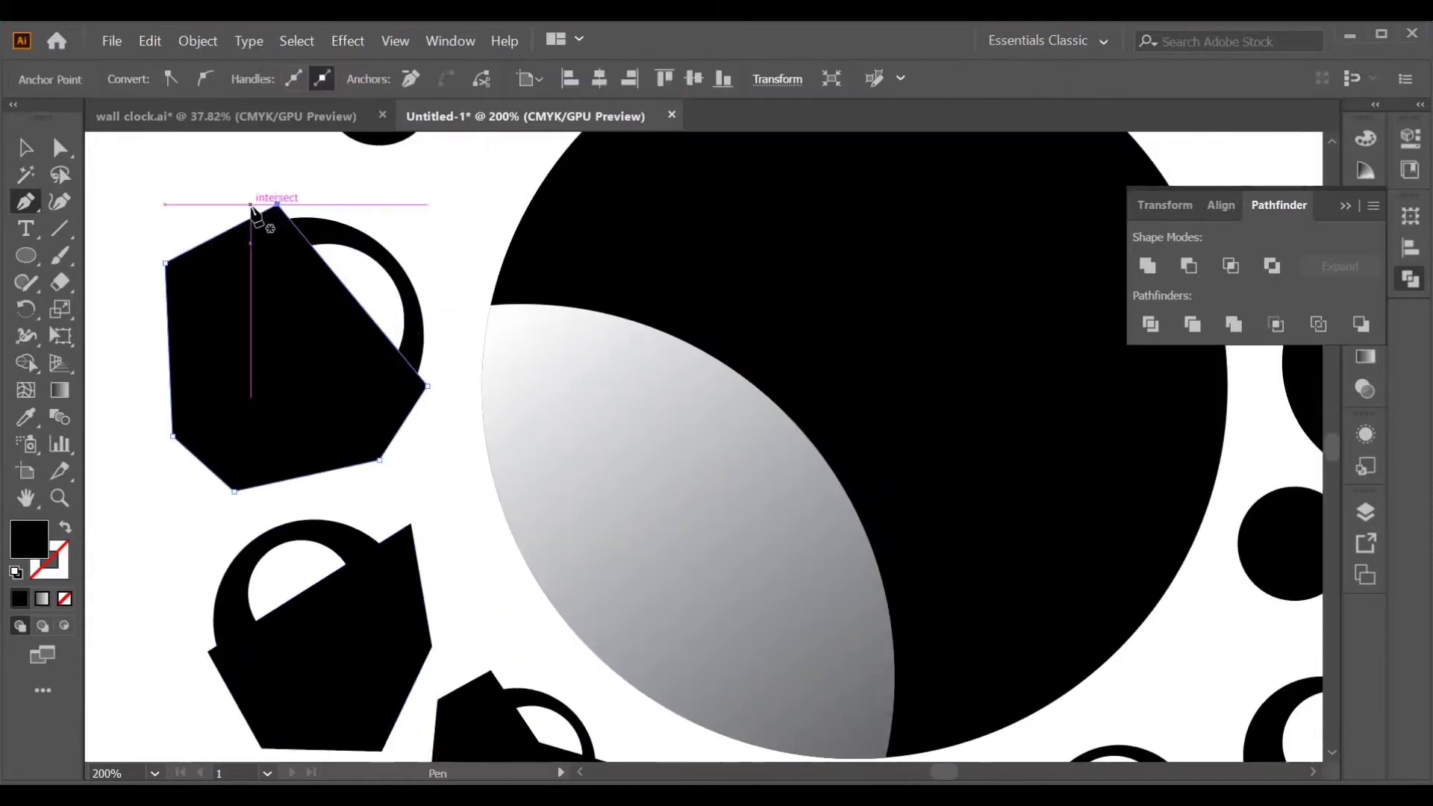
click(275, 204)
Split the big left ring along its pen shape with Shape Builder, removing the areas outside the ring and inside its hole
key(v)
drag(141, 202, 304, 266)
click(27, 364)
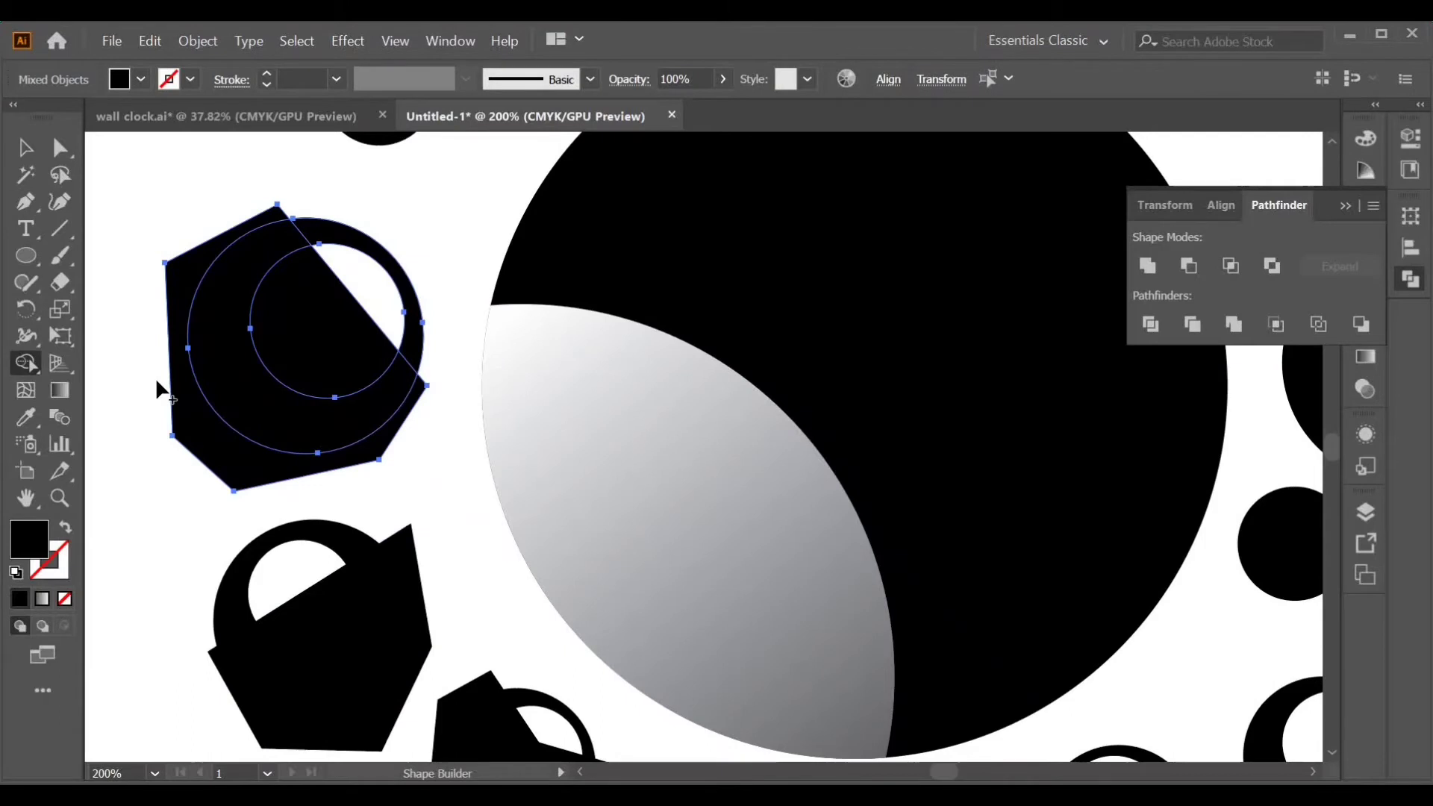
alt+click(163, 399)
alt+click(326, 297)
Cut the medium lower-left ring along its pen shape with Shape Builder, removing the excess outside the ring and in its hole
scroll(326, 299, down, 2)
key(v)
drag(192, 389, 262, 474)
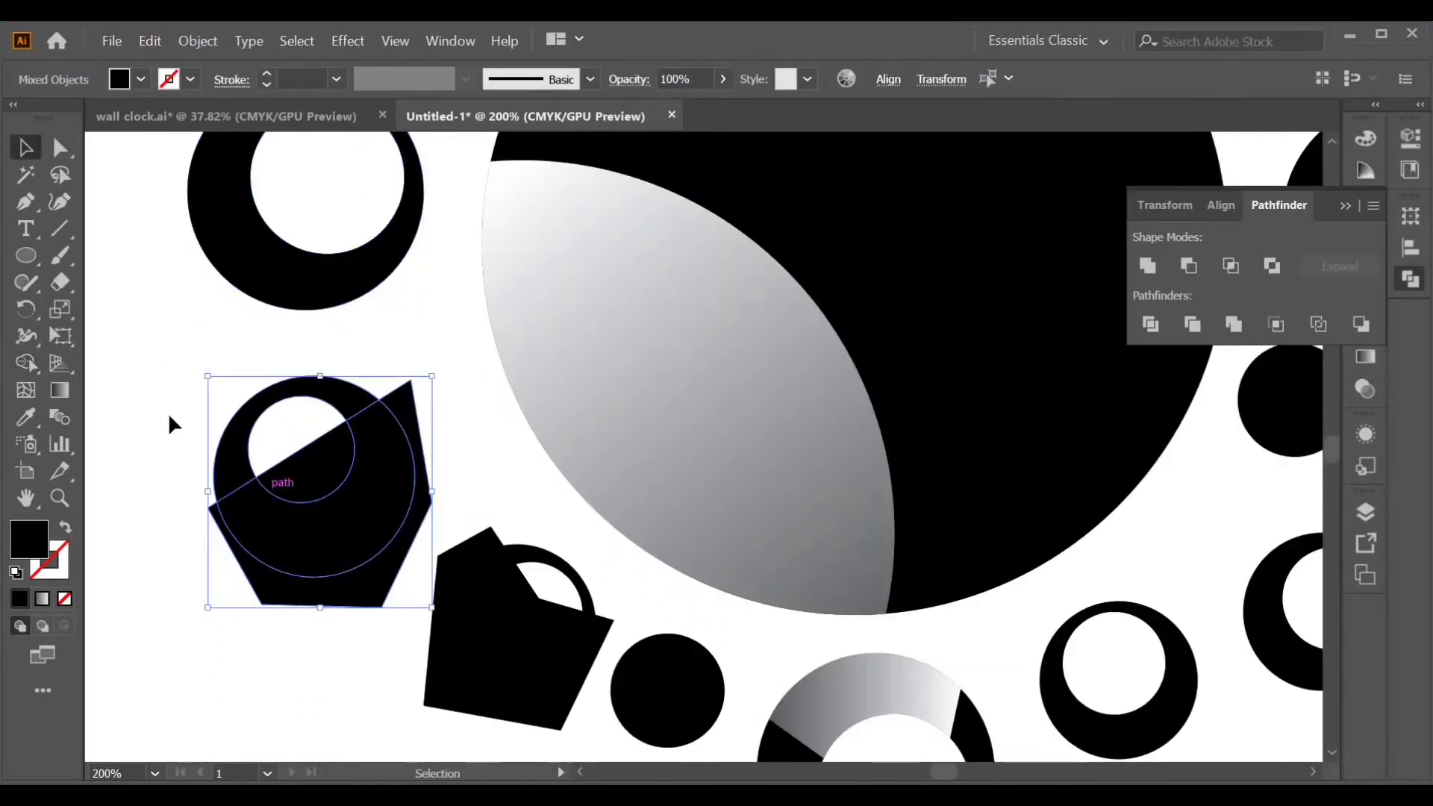
click(27, 364)
alt+click(281, 606)
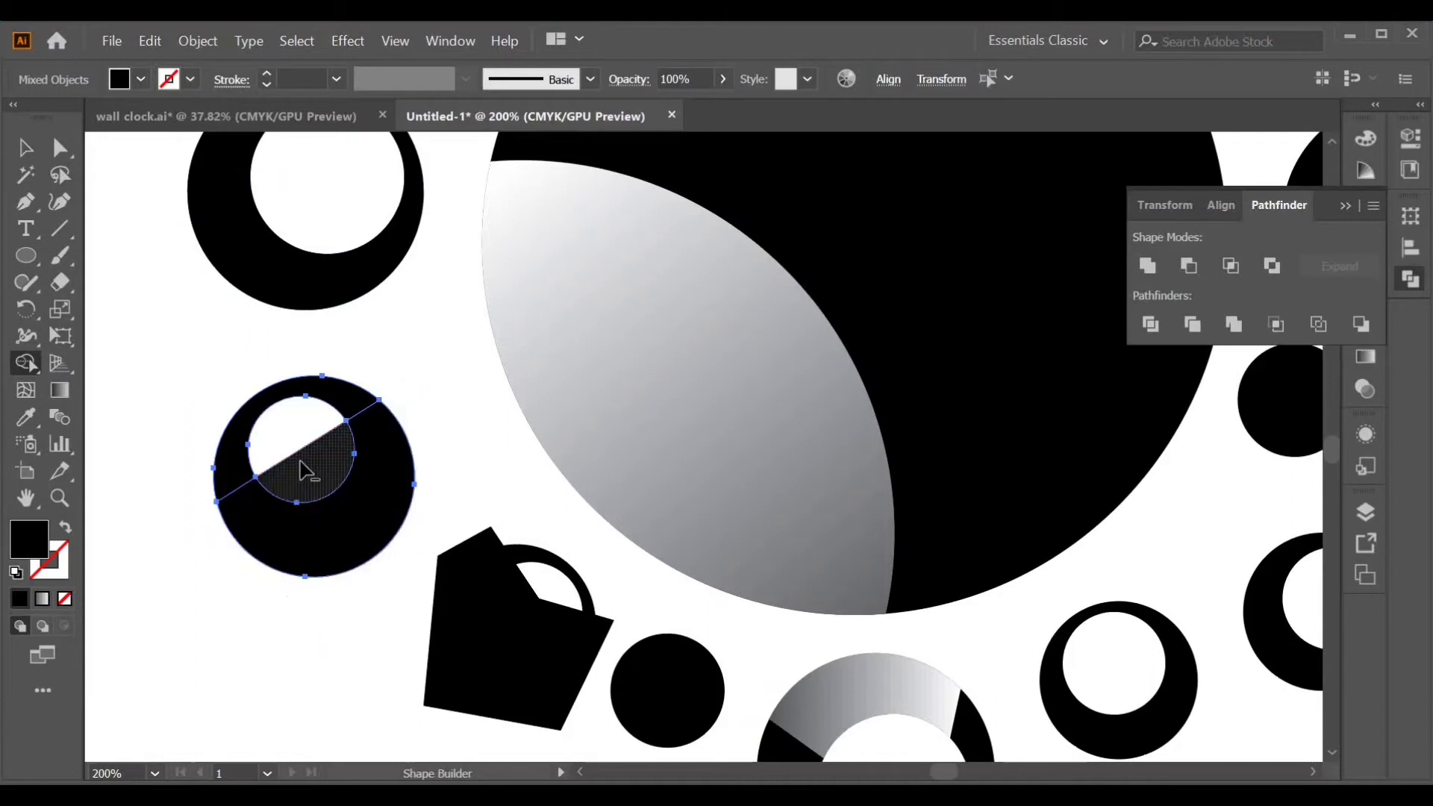
alt+click(304, 473)
Divide the small ring beside the black dot along its pen shape with Shape Builder, removing the excess outside and in the hole
scroll(321, 485, down, 2)
scroll(325, 496, down, 2)
key(v)
drag(448, 369, 533, 493)
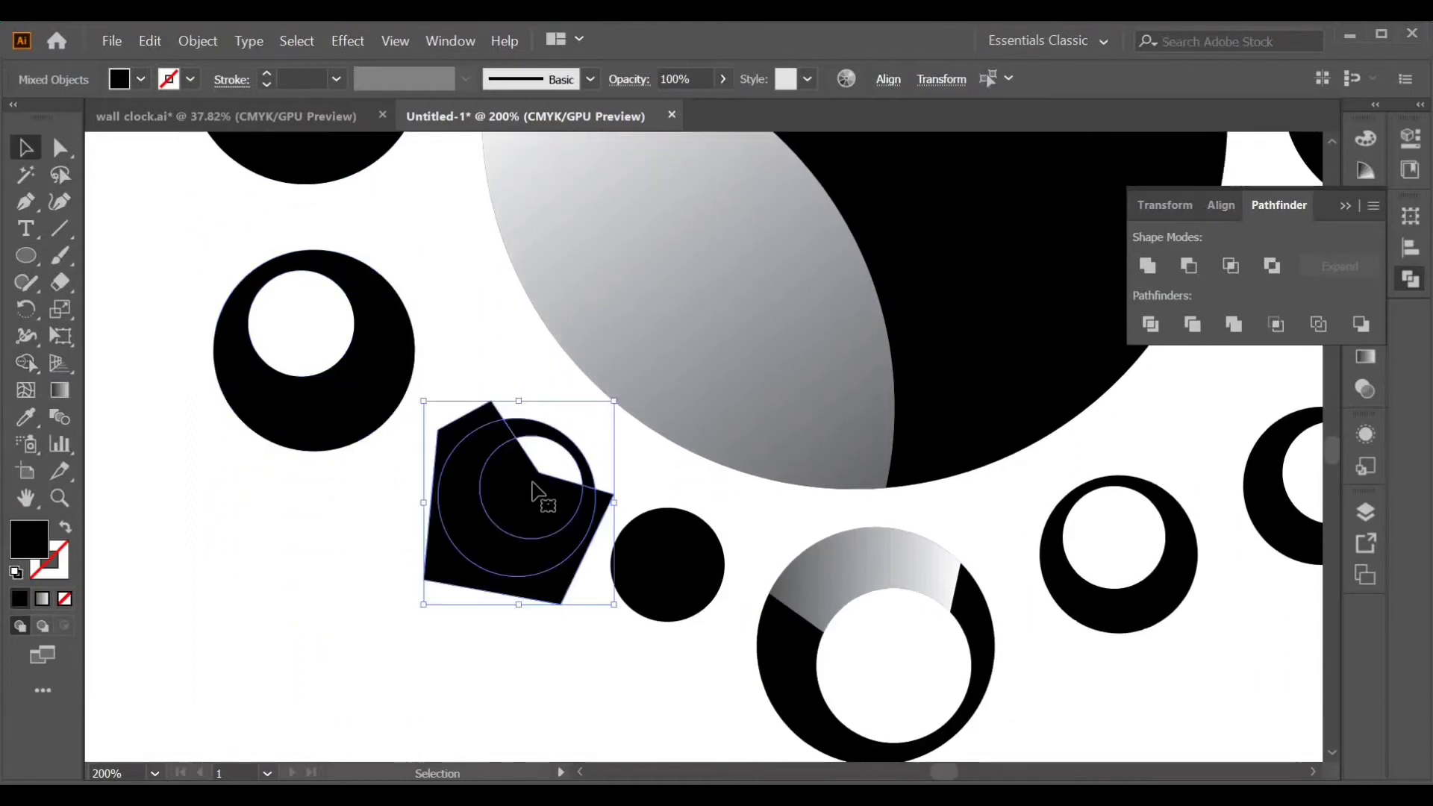
alt+click(445, 577)
alt+drag(512, 509, 549, 462)
scroll(632, 511, down, 5)
Fill the small ring's lower-left segment with the gradient sampled from the bottom ring
click(25, 150)
click(335, 502)
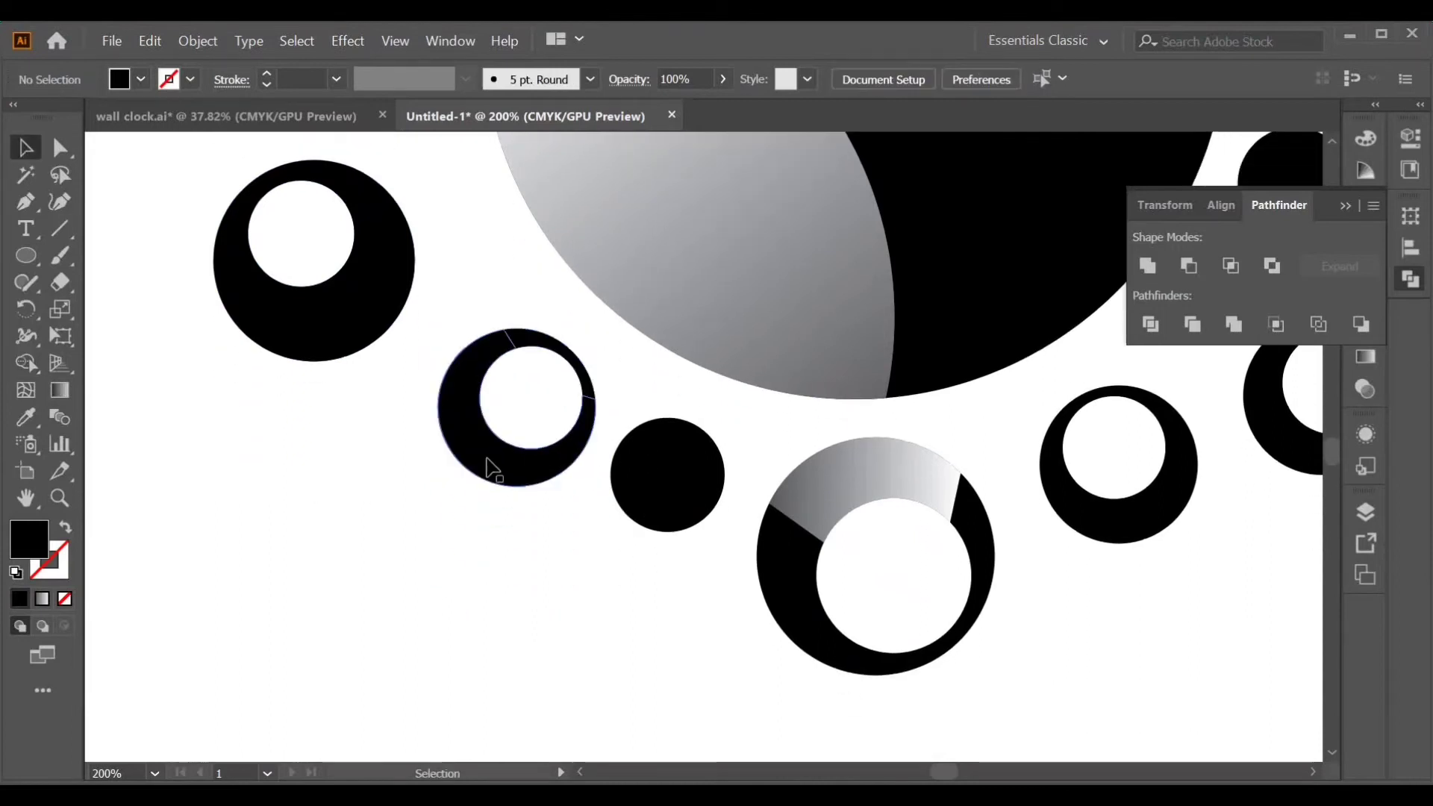
key(i)
click(809, 482)
scroll(447, 351, up, 2)
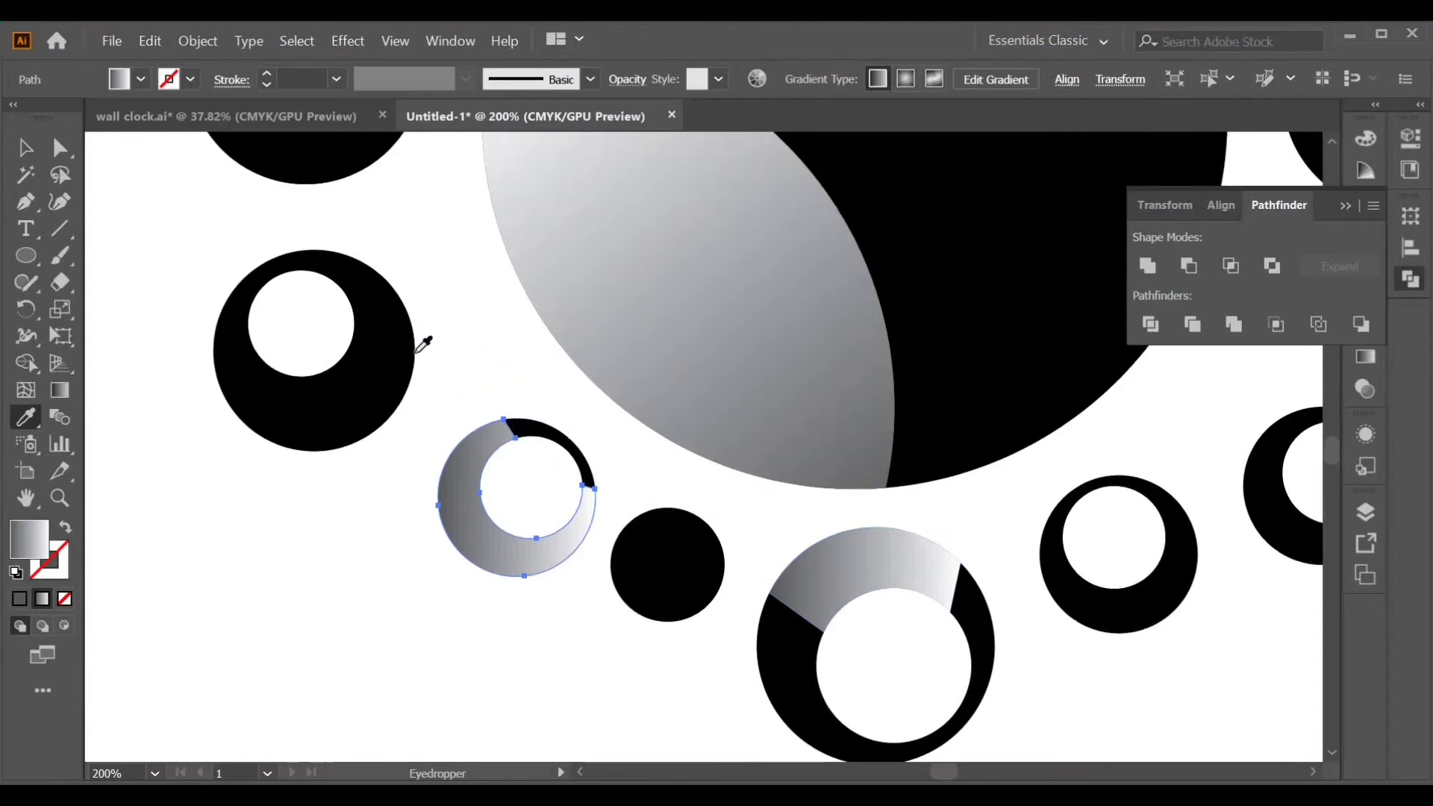
Fill the lower segment of the medium lower-left ring with the gradient sampled from the small ring
click(25, 150)
click(315, 450)
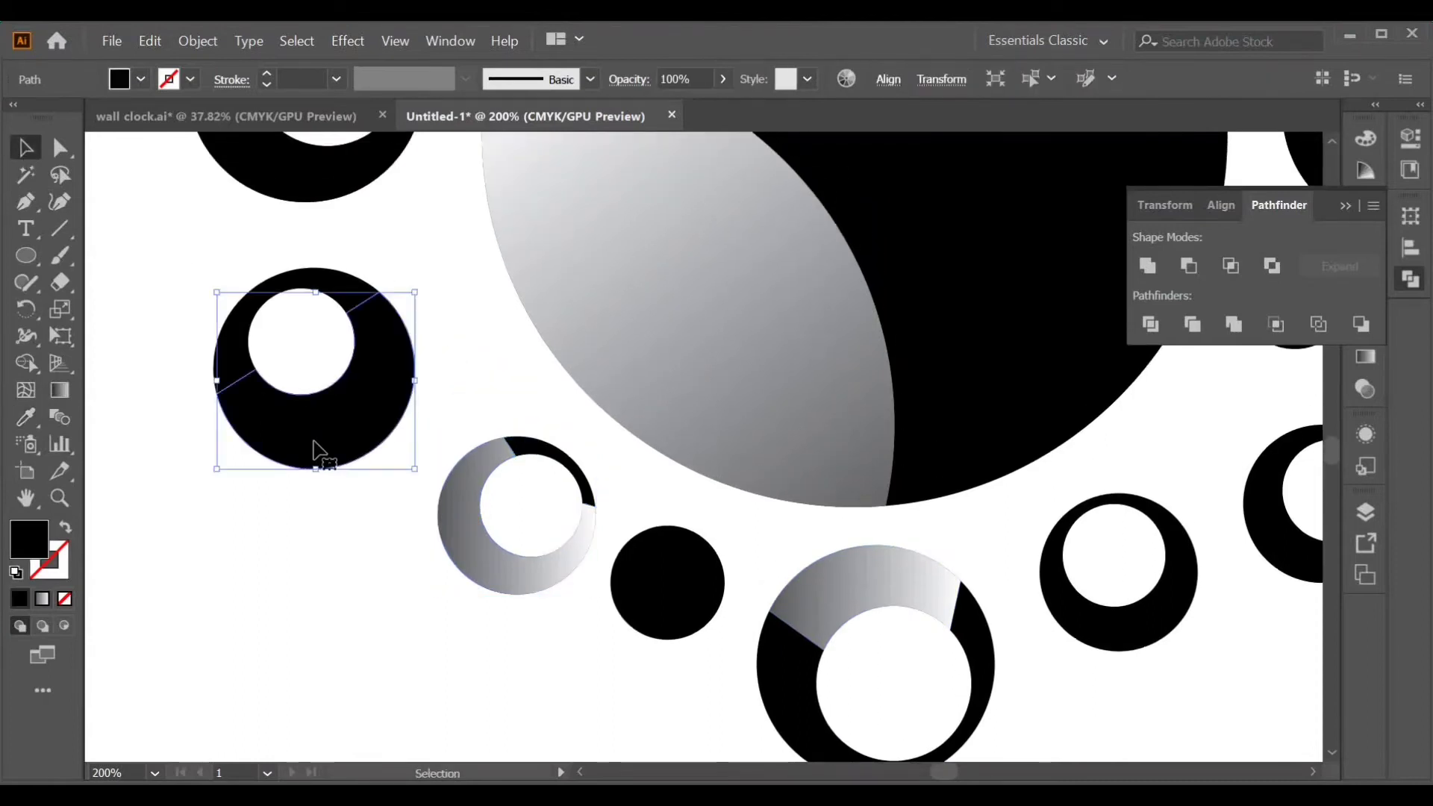
scroll(446, 457, up, 2)
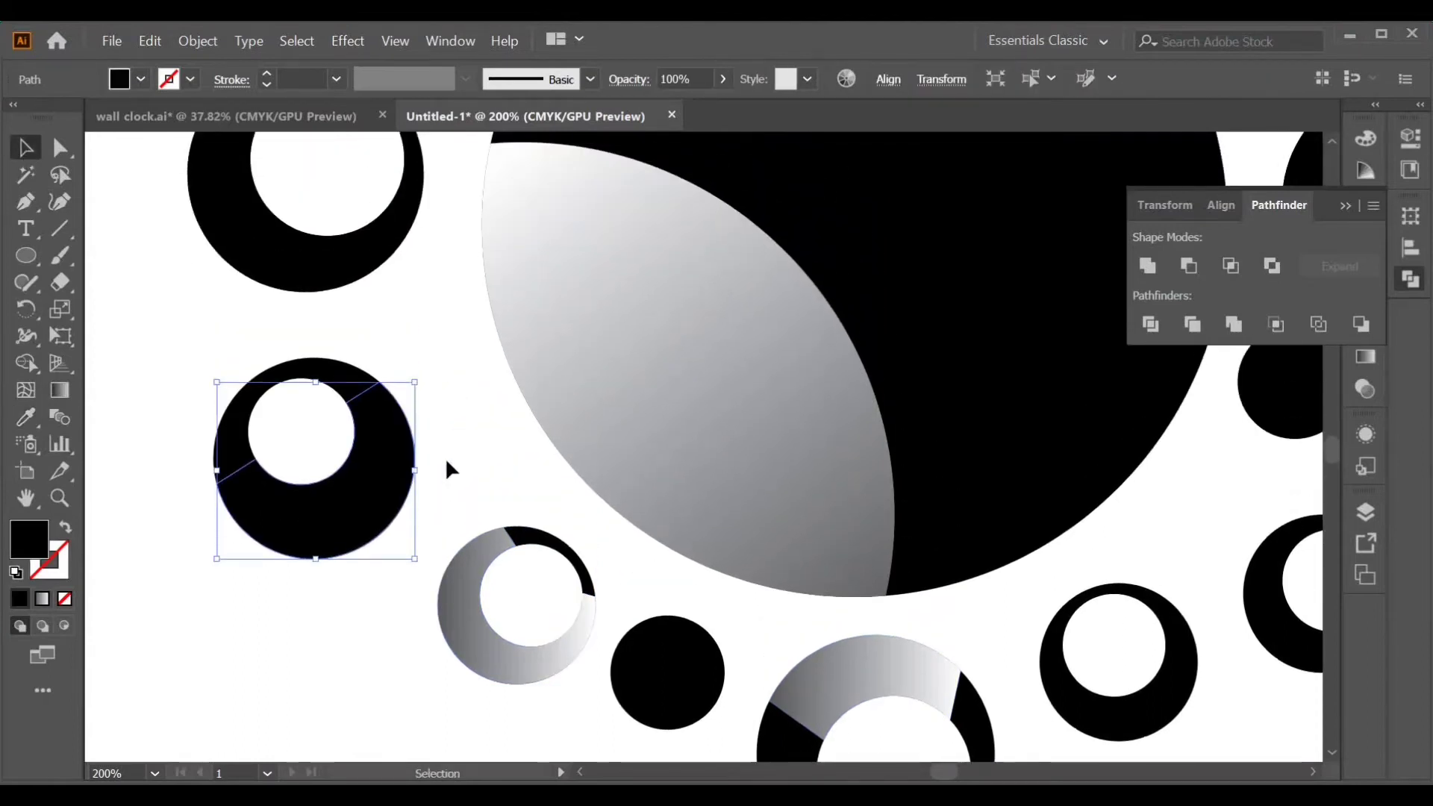
key(i)
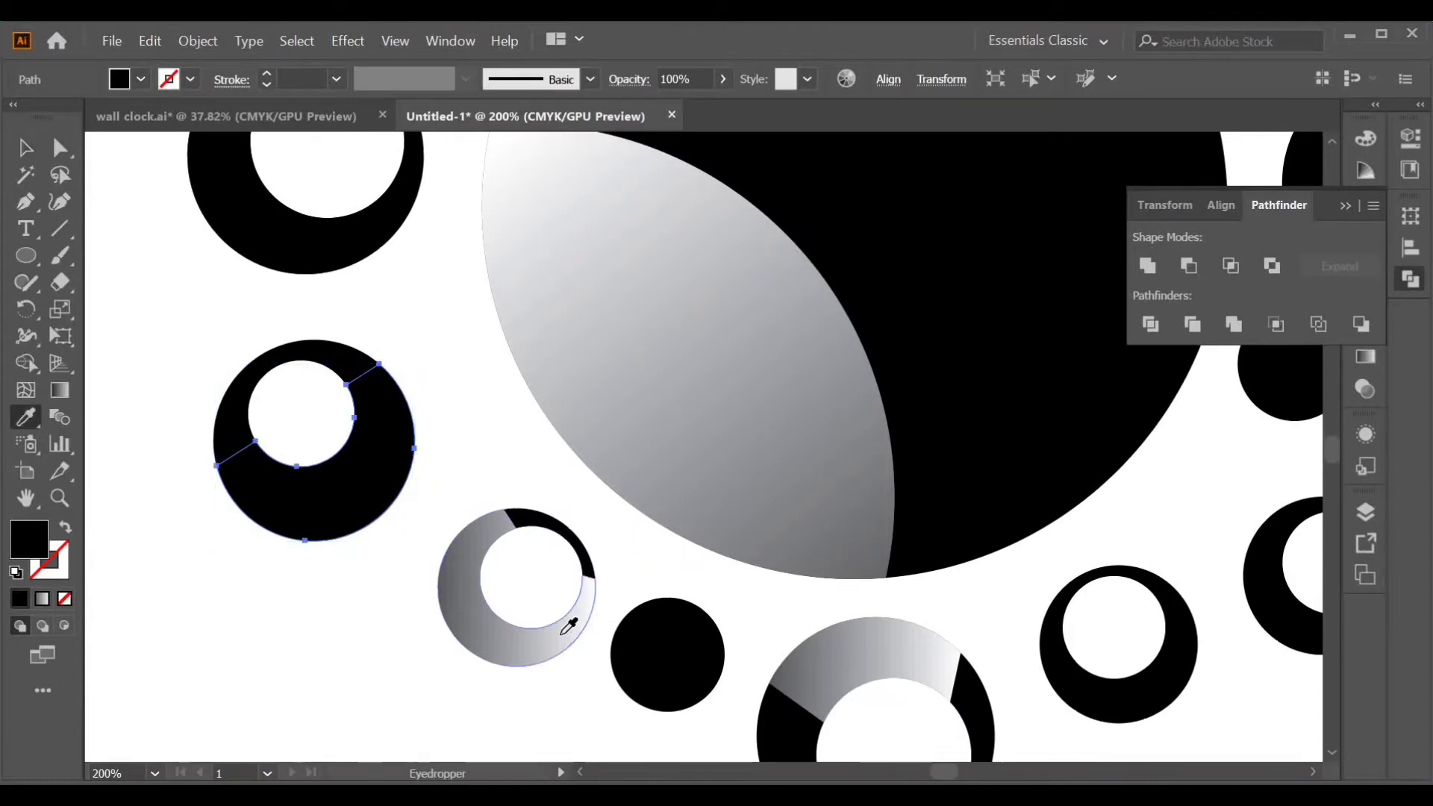
click(571, 631)
click(25, 147)
click(115, 254)
Fill the lower-left segment of the big left ring with the gradient sampled from the medium ring below it
scroll(116, 255, up, 4)
click(251, 379)
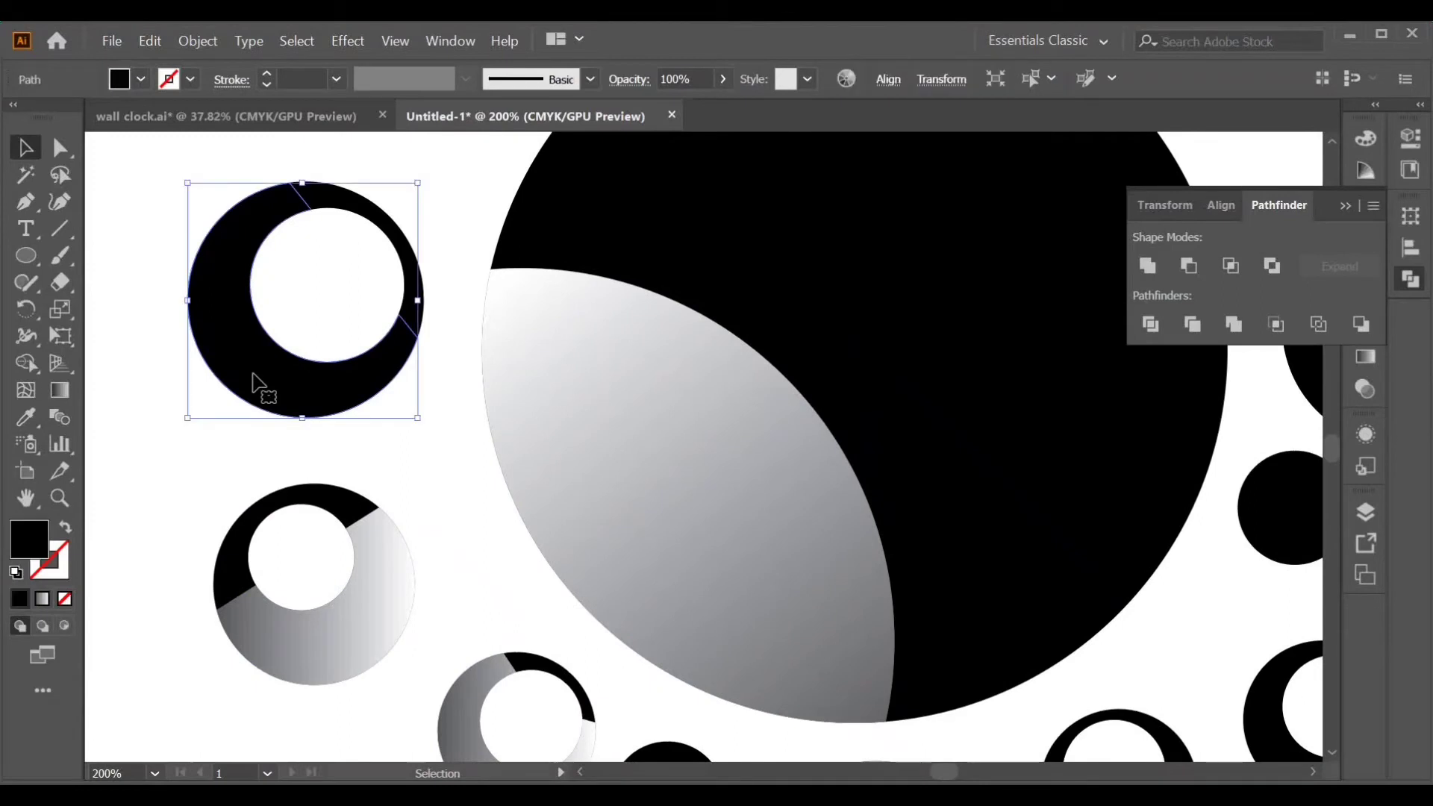
key(i)
click(387, 594)
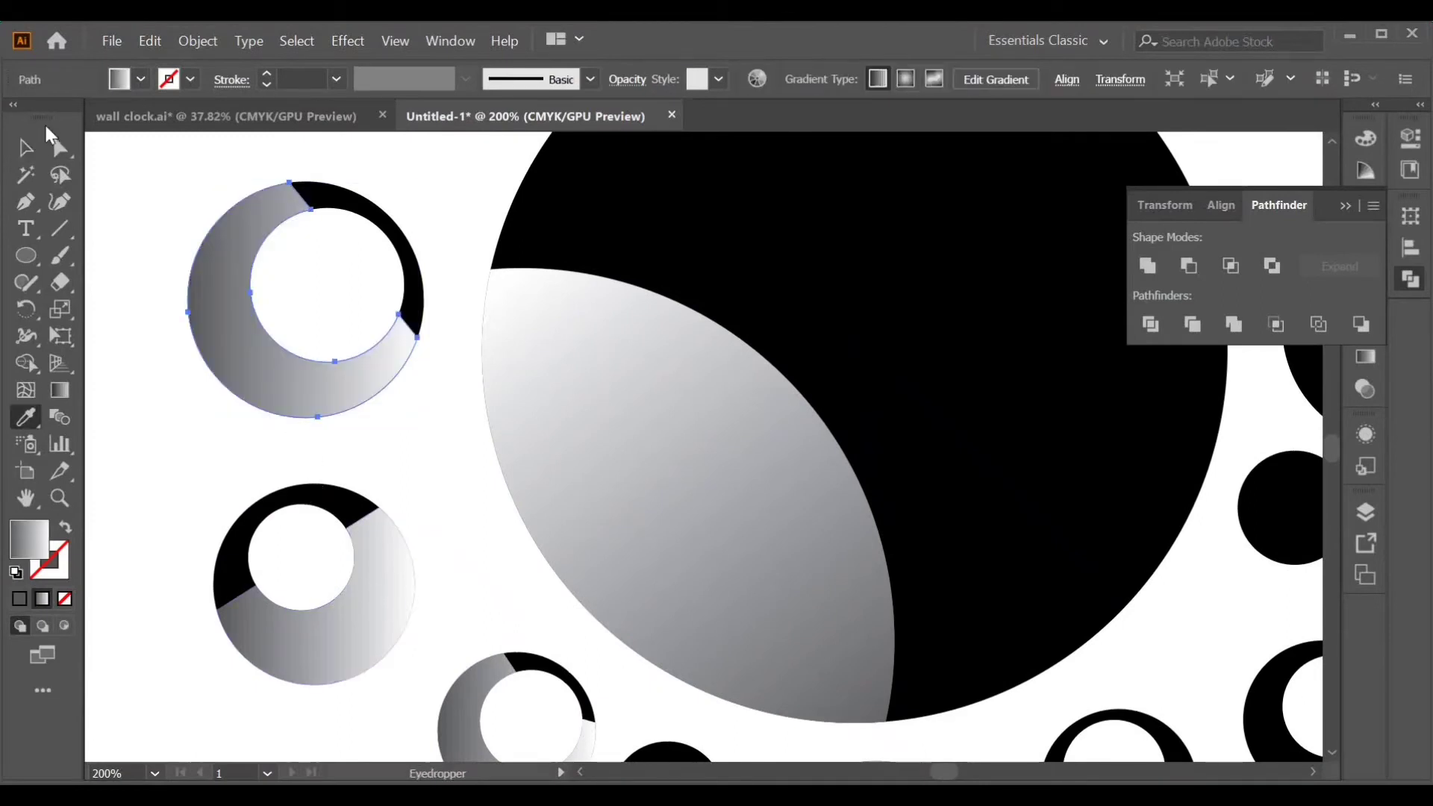
click(25, 150)
click(118, 461)
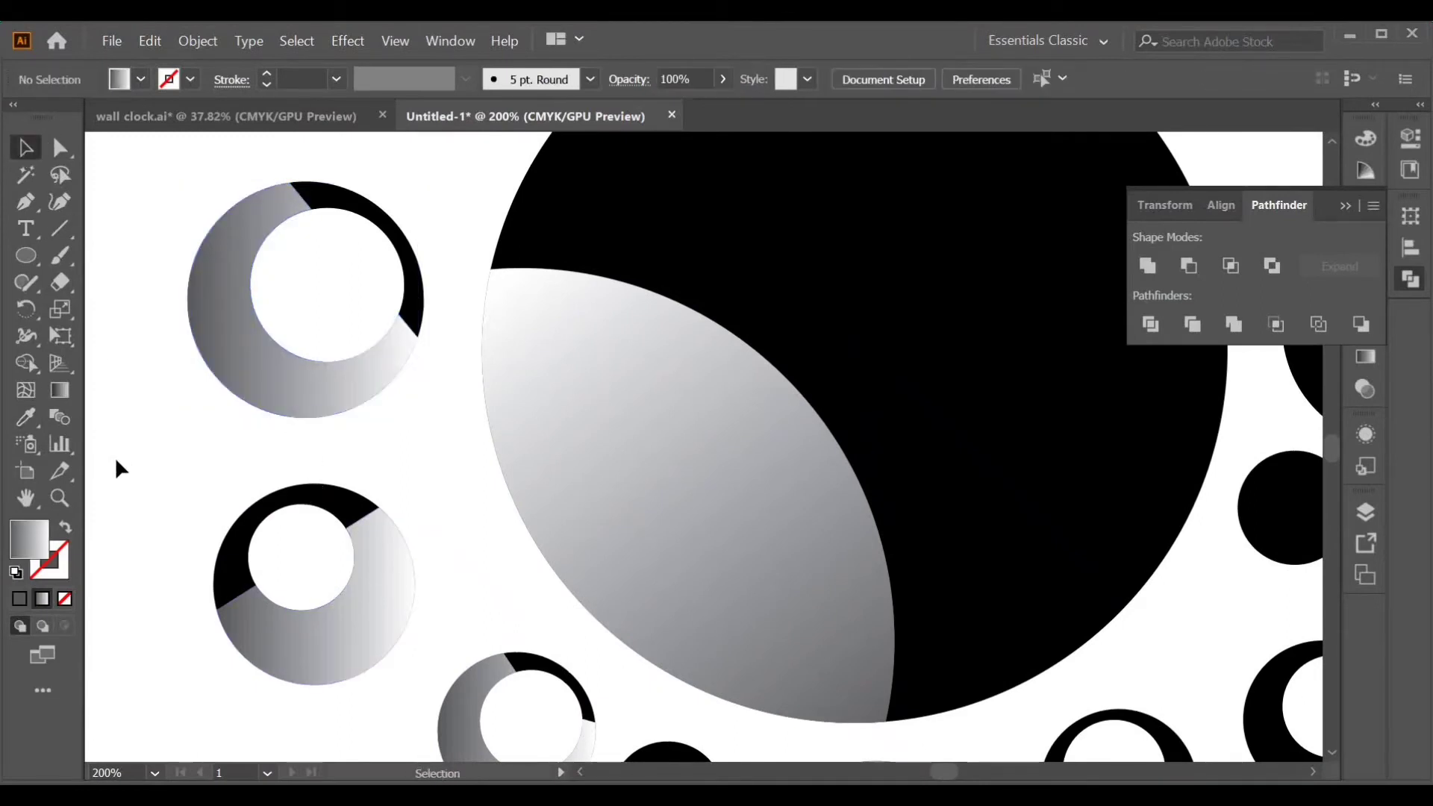
Rotate the medium lower-left ring clockwise so its black segment faces the large circle, and keep it selected
key(ctrl+minus)
key(ctrl+minus)
click(415, 544)
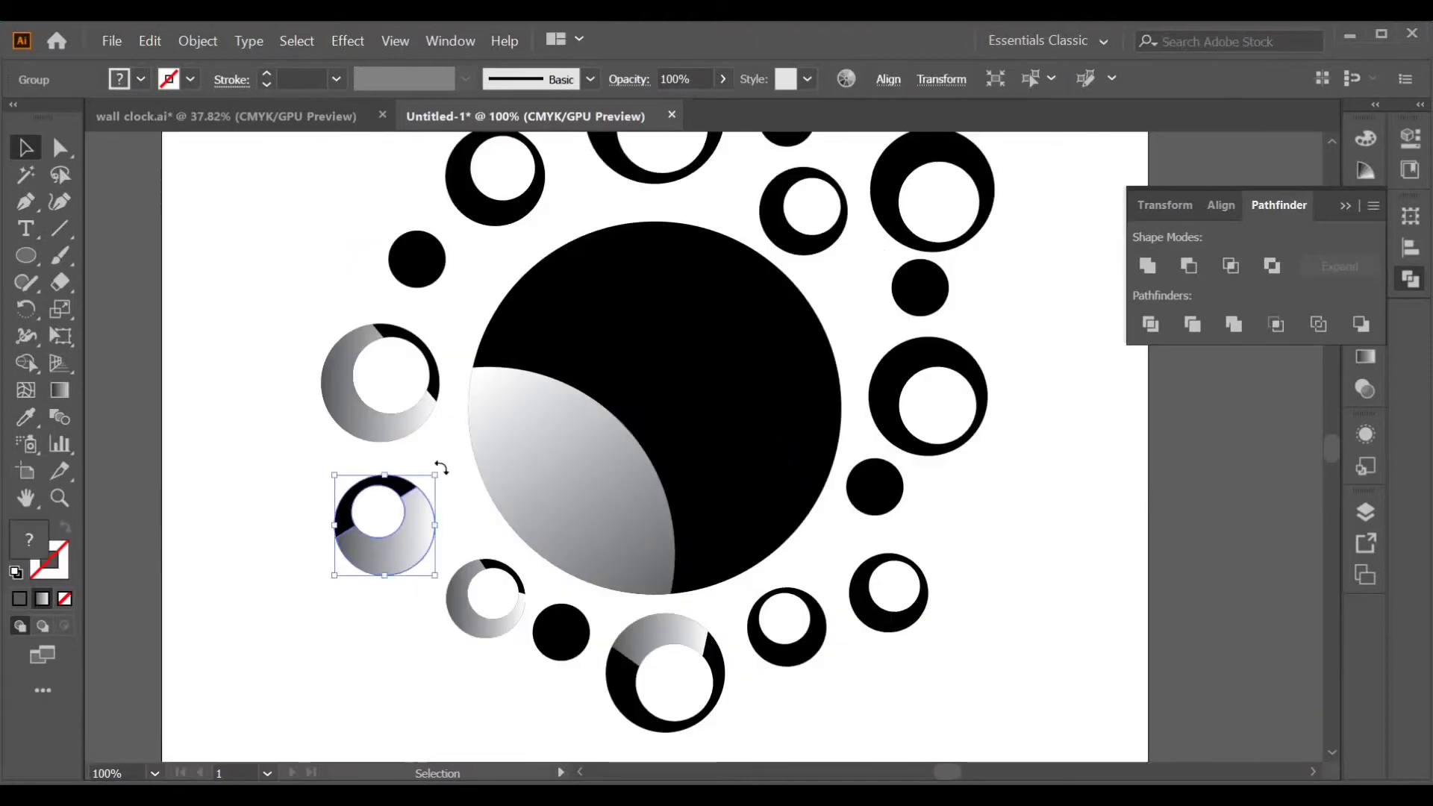
drag(441, 468, 455, 567)
click(366, 658)
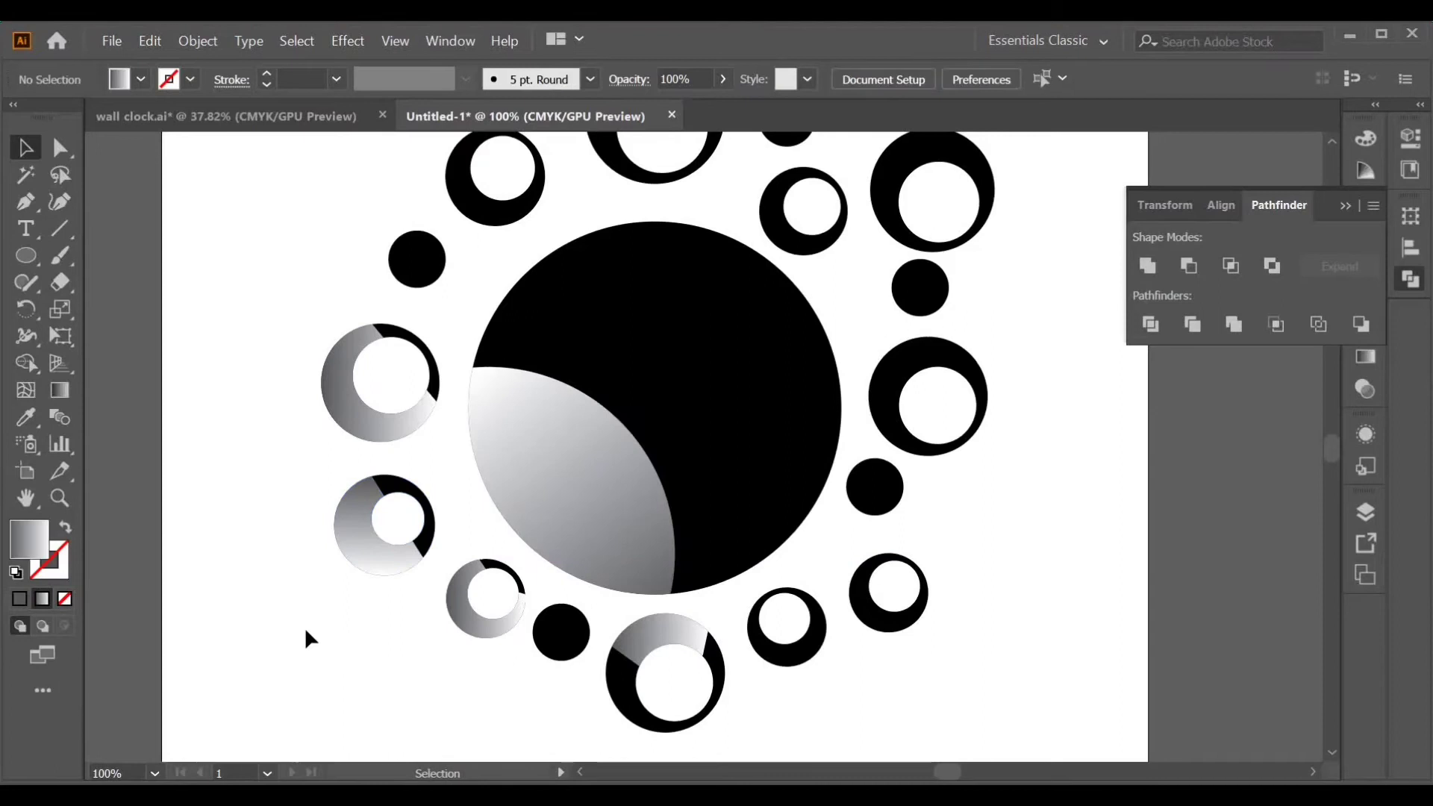
click(356, 476)
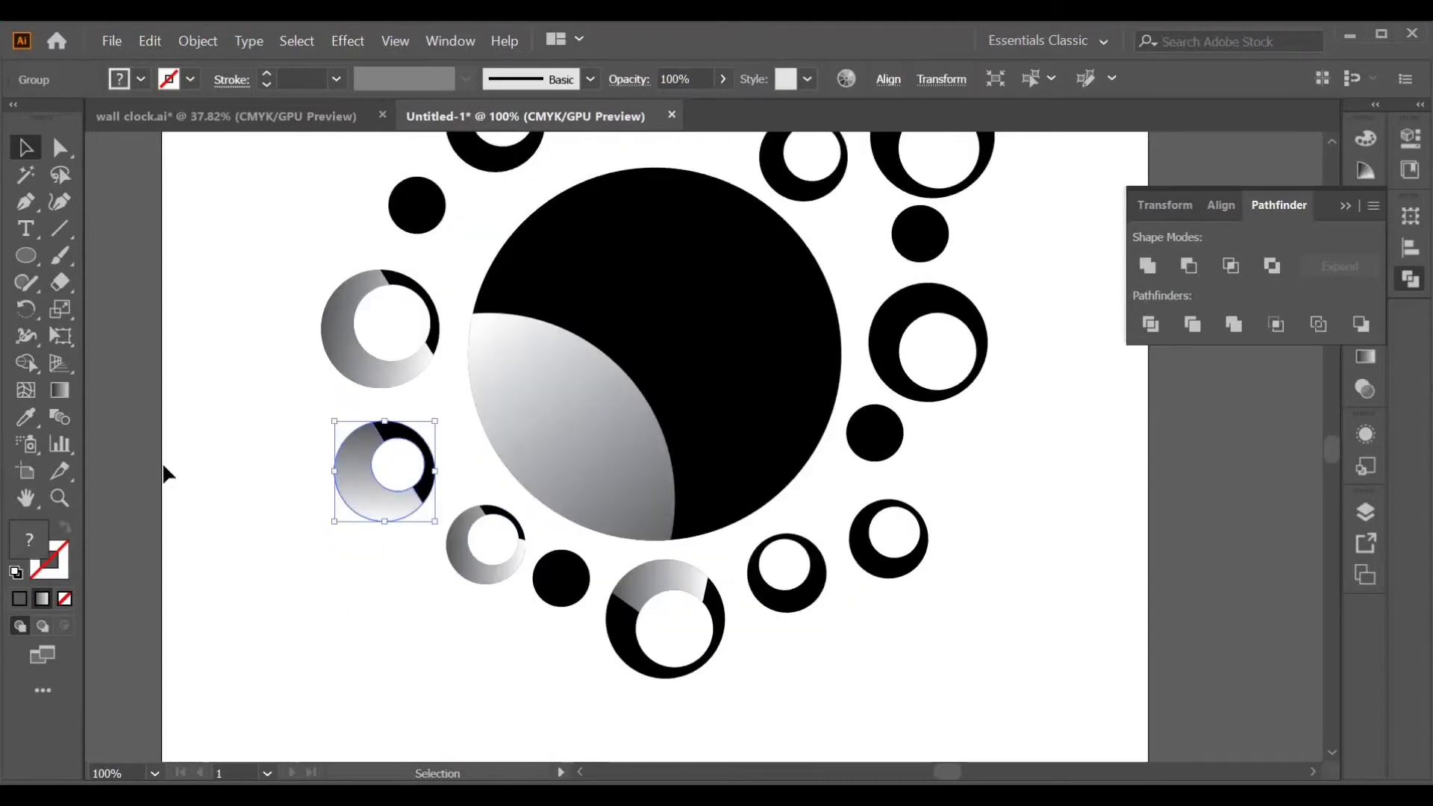
Add the text "XII", enlarge it and place it at the 12 o'clock position inside the large circle
key(g)
mouse_move(370, 475)
mouse_down()
mouse_move(371, 544)
mouse_move(378, 520)
mouse_up()
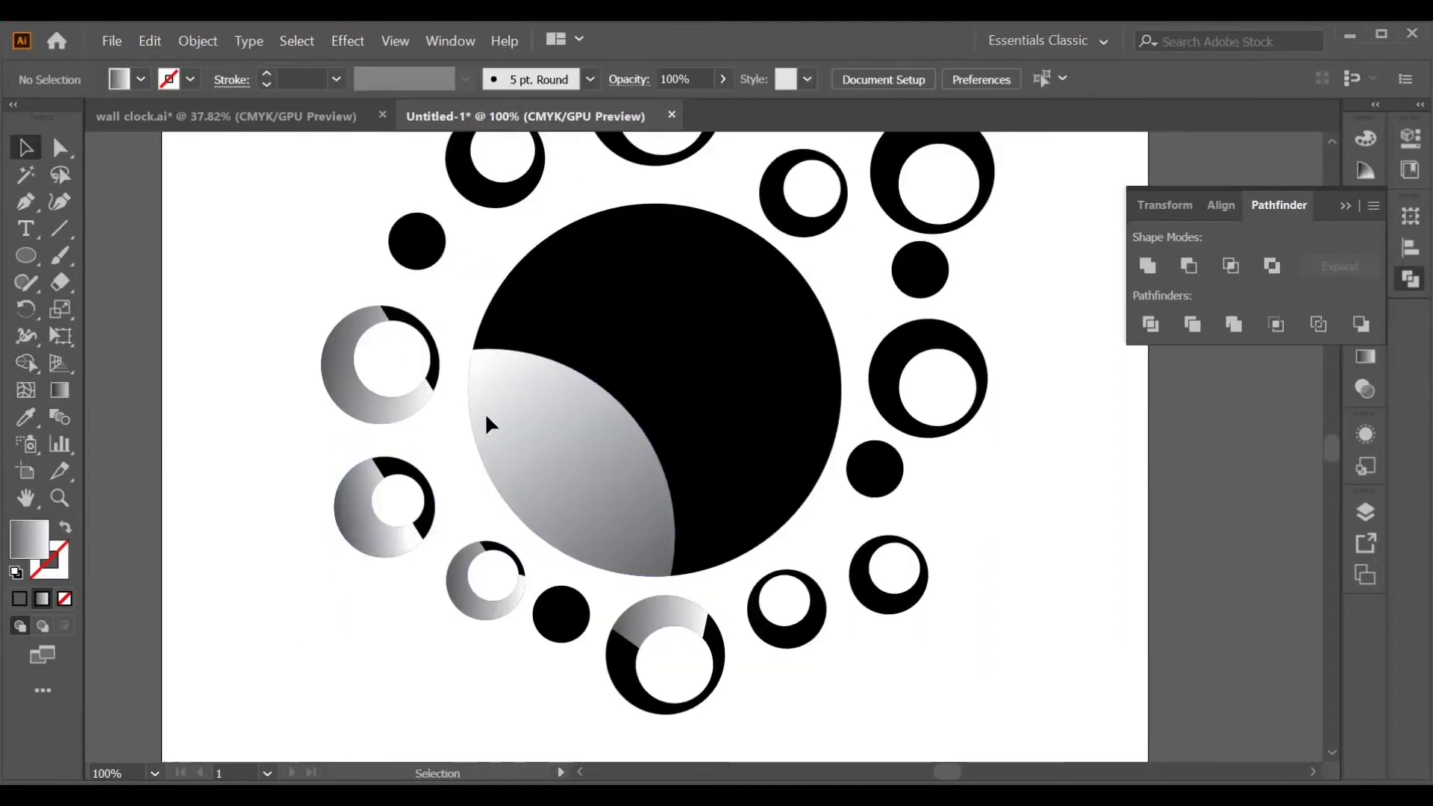
key(t)
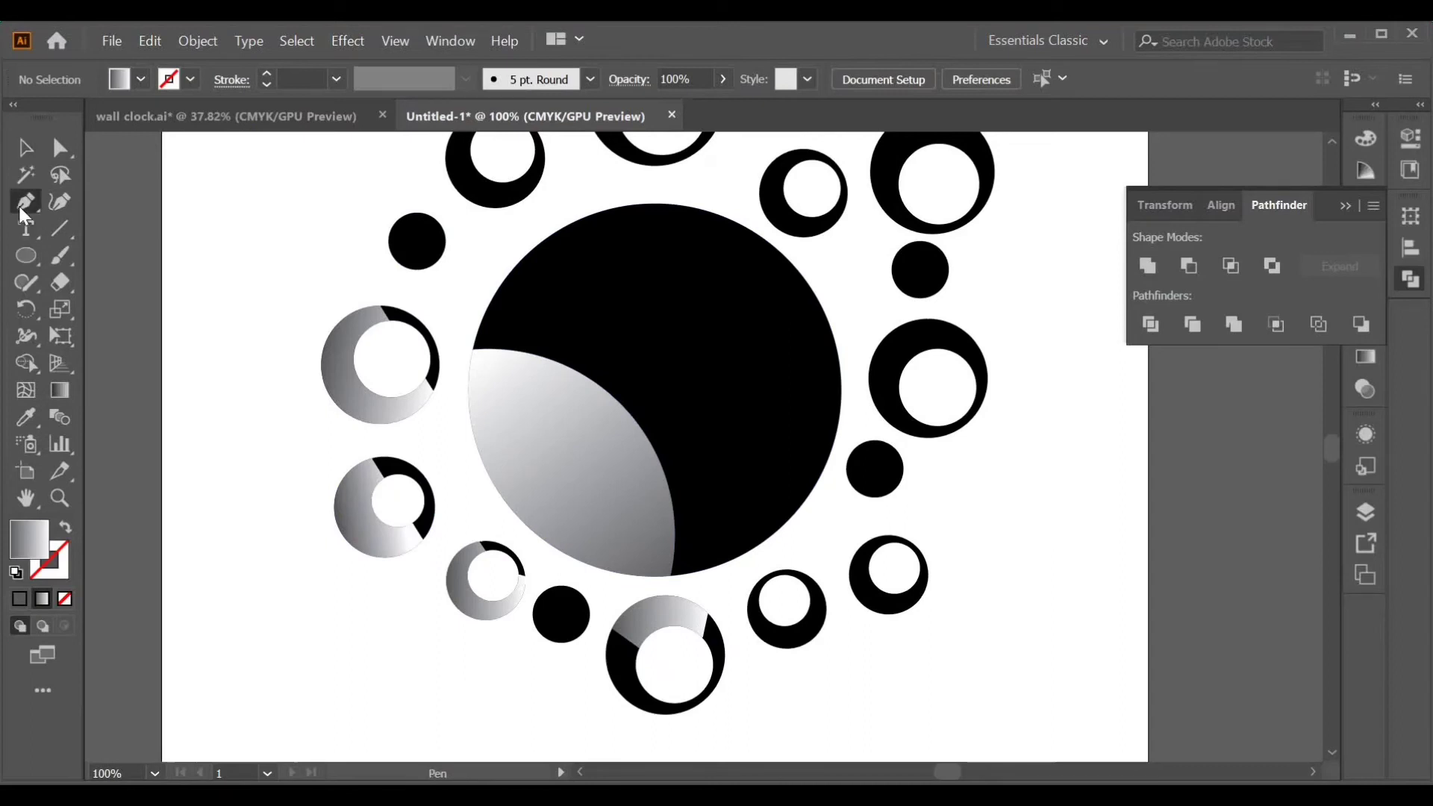
click(216, 254)
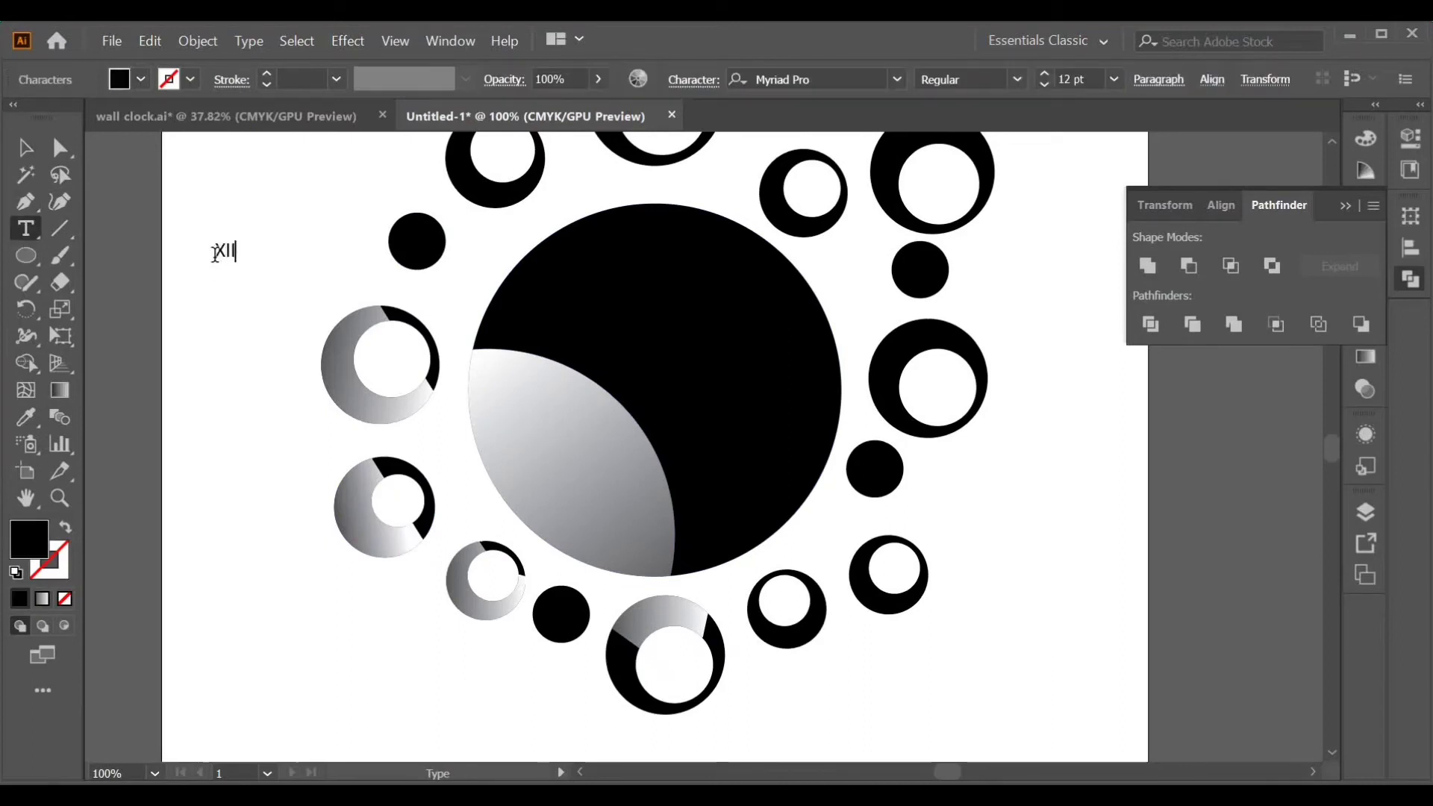
click(25, 150)
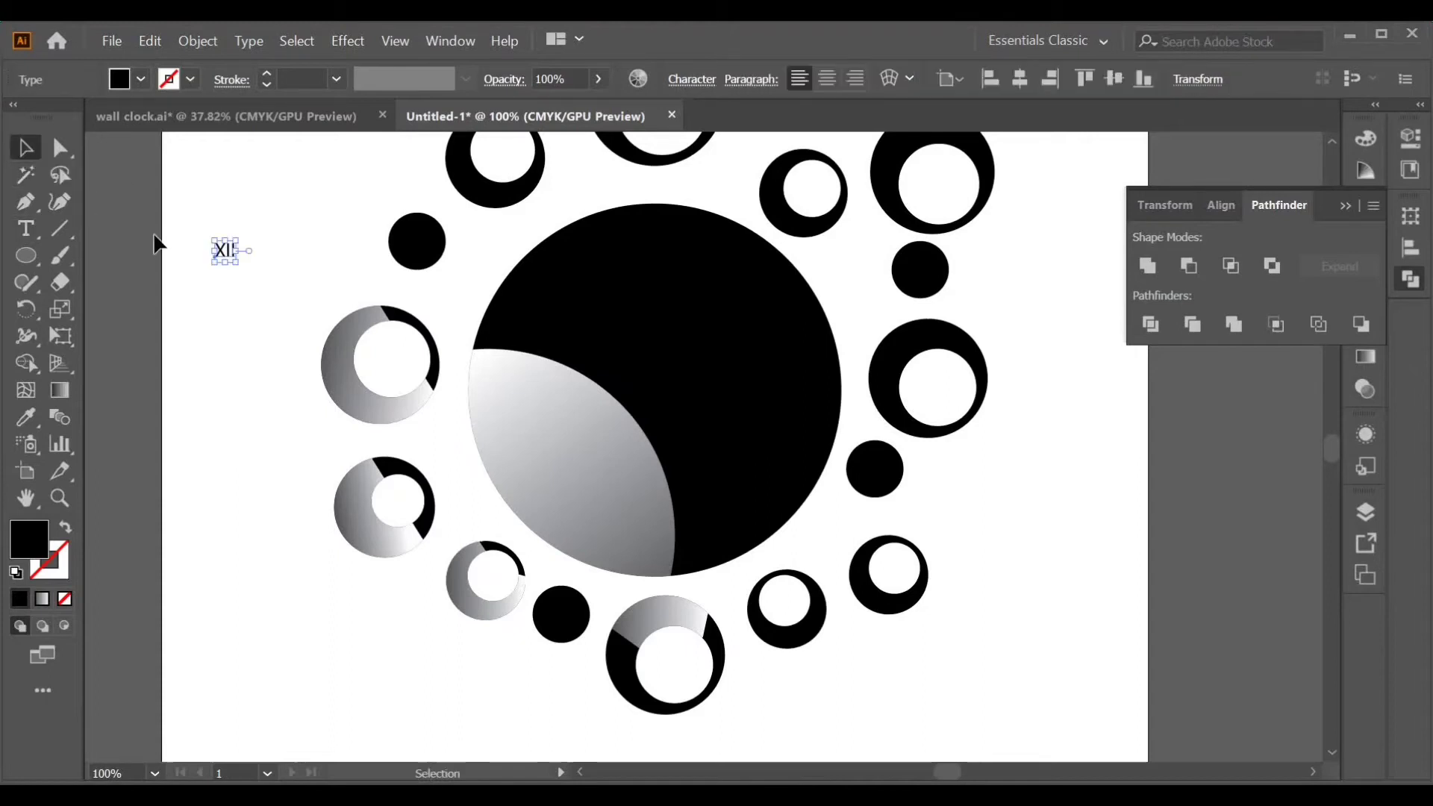
drag(237, 263, 663, 240)
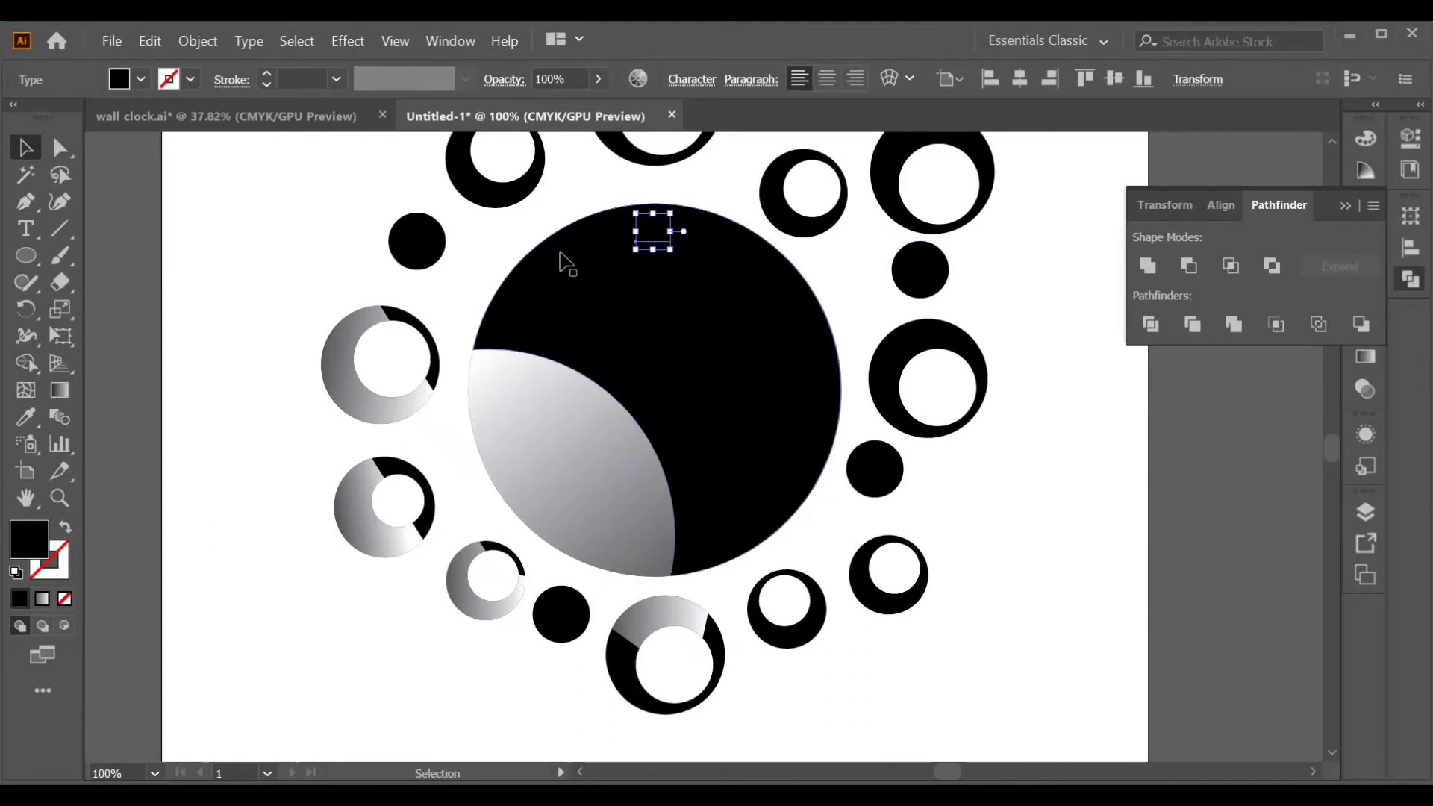
Give the XII numeral a white fill and no stroke
click(14, 573)
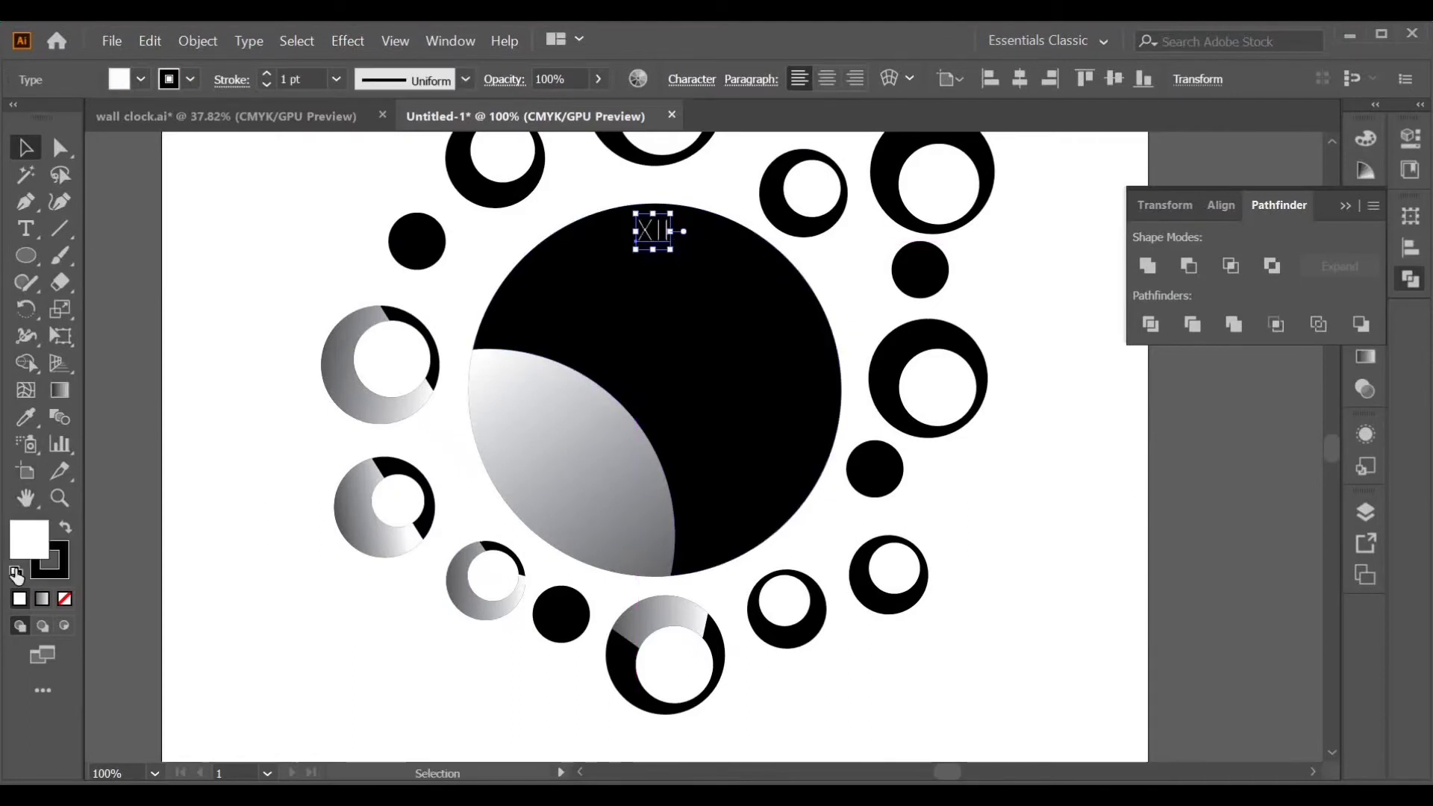
click(64, 569)
click(64, 599)
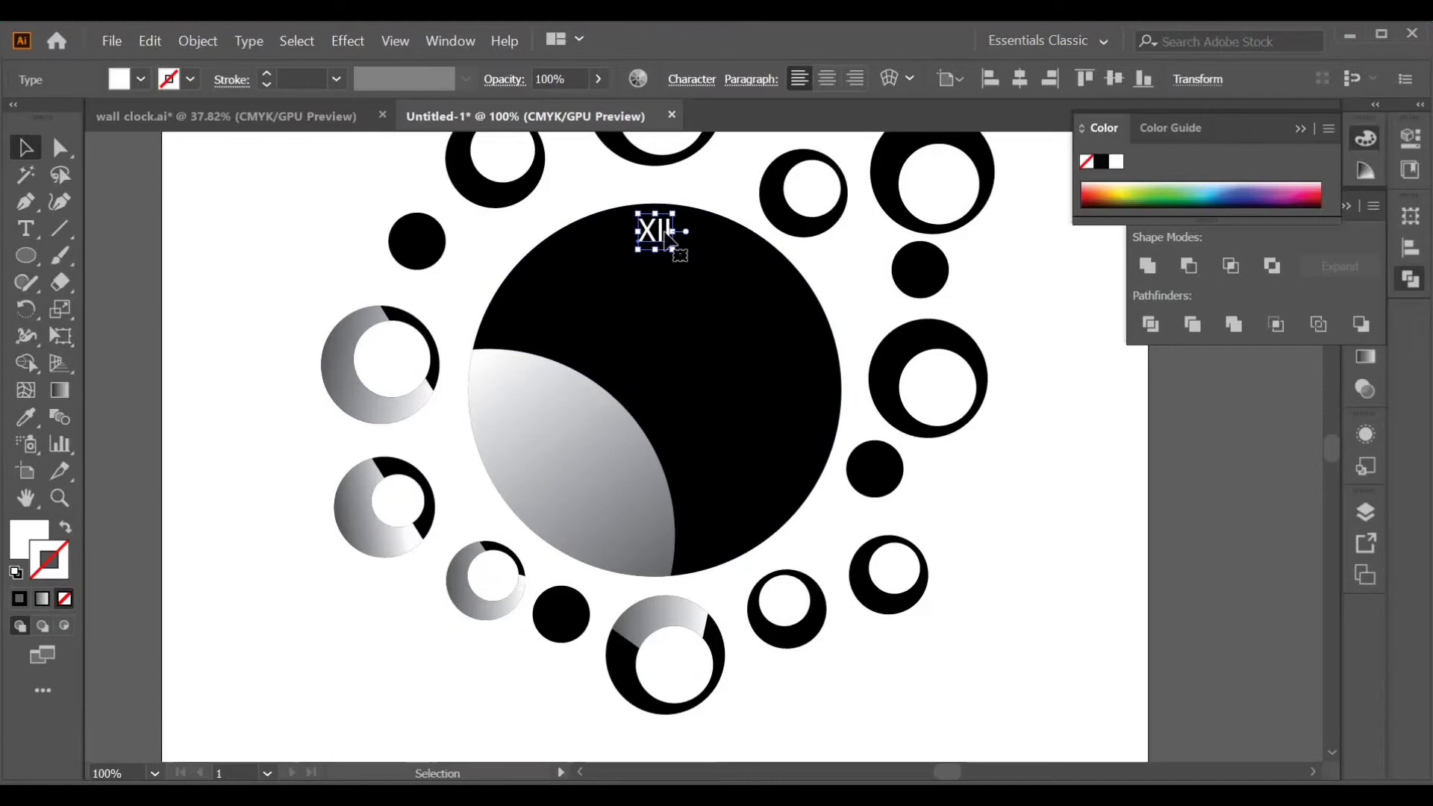
Copy the XII numeral to the 3, 6 and 9 o'clock positions and change the copies to III, VI and IX
drag(669, 232, 520, 423)
click(1115, 78)
double_click(805, 418)
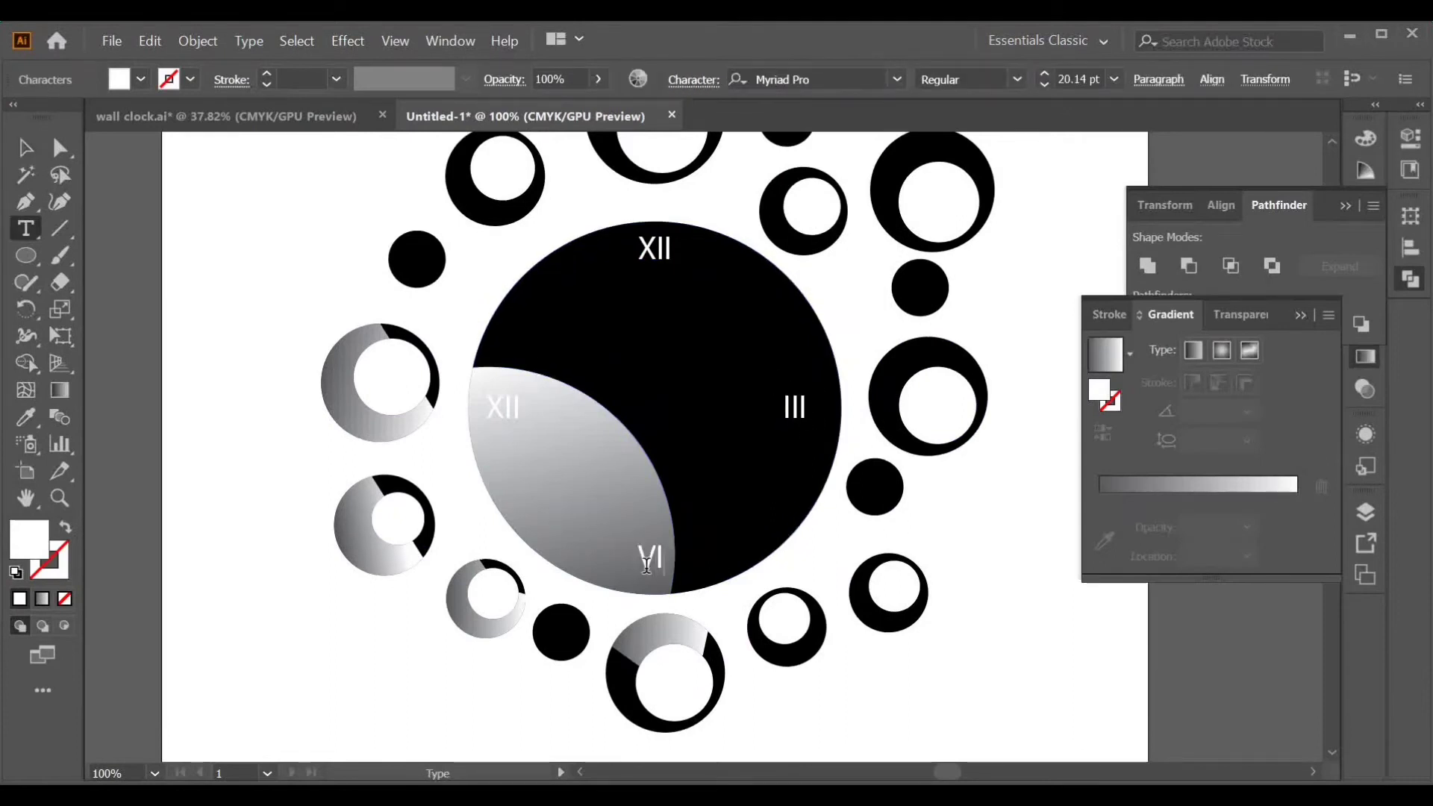
click(20, 153)
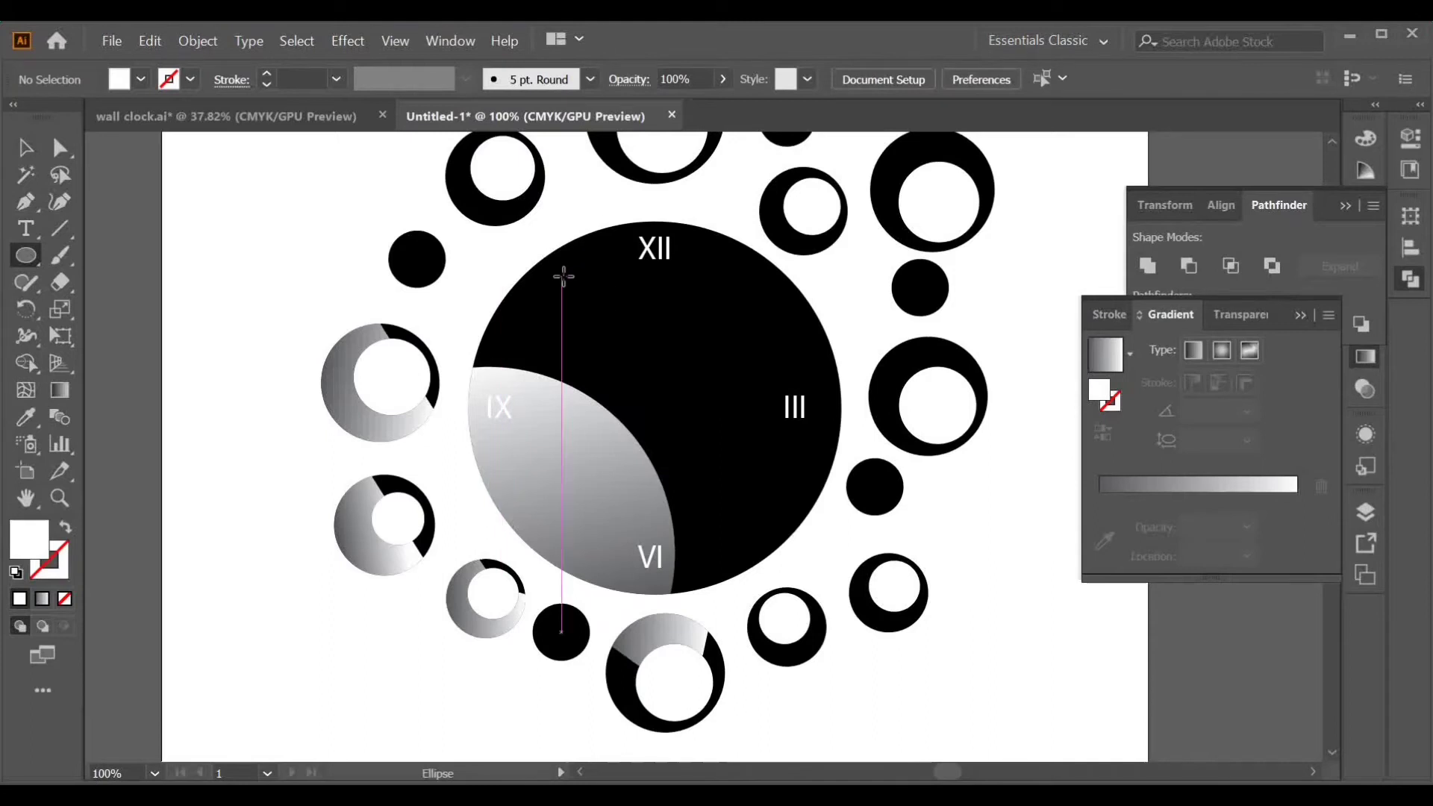
Draw a small white circle as an hour marker at the 11 o'clock position of the clock face
drag(571, 268, 577, 270)
click(25, 148)
click(584, 276)
click(573, 272)
key(ctrl+plus)
key(ctrl+plus)
click(1345, 205)
click(1300, 315)
drag(713, 449, 465, 233)
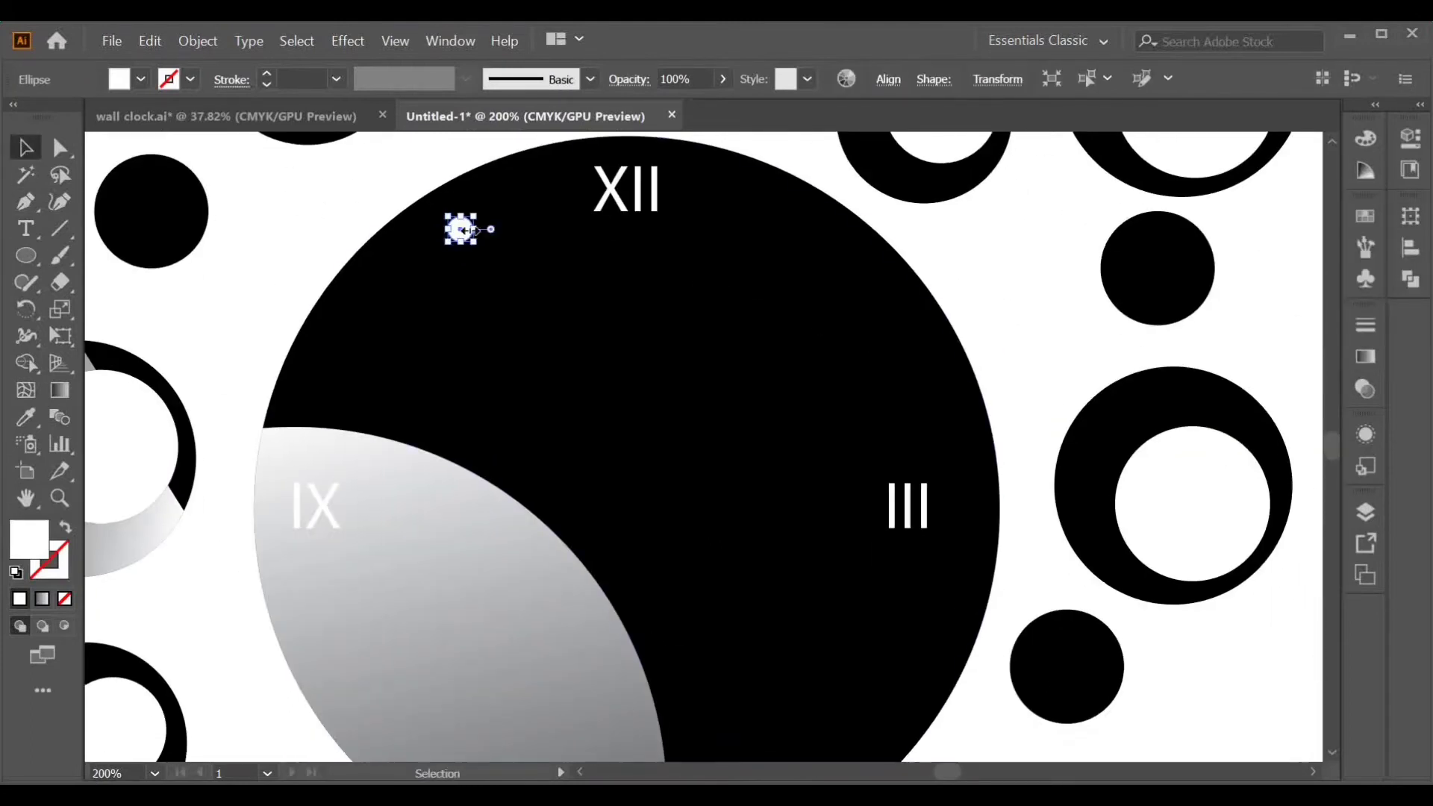
Duplicate the white marker dot to the 10 o'clock position, and copy both dots to the 1 and 2 o'clock positions
key(ctrl+plus)
drag(828, 485, 577, 243)
drag(453, 208, 299, 389)
shift+click(461, 203)
drag(460, 203, 972, 203)
key(ctrl+shift+a)
drag(796, 401, 1108, 396)
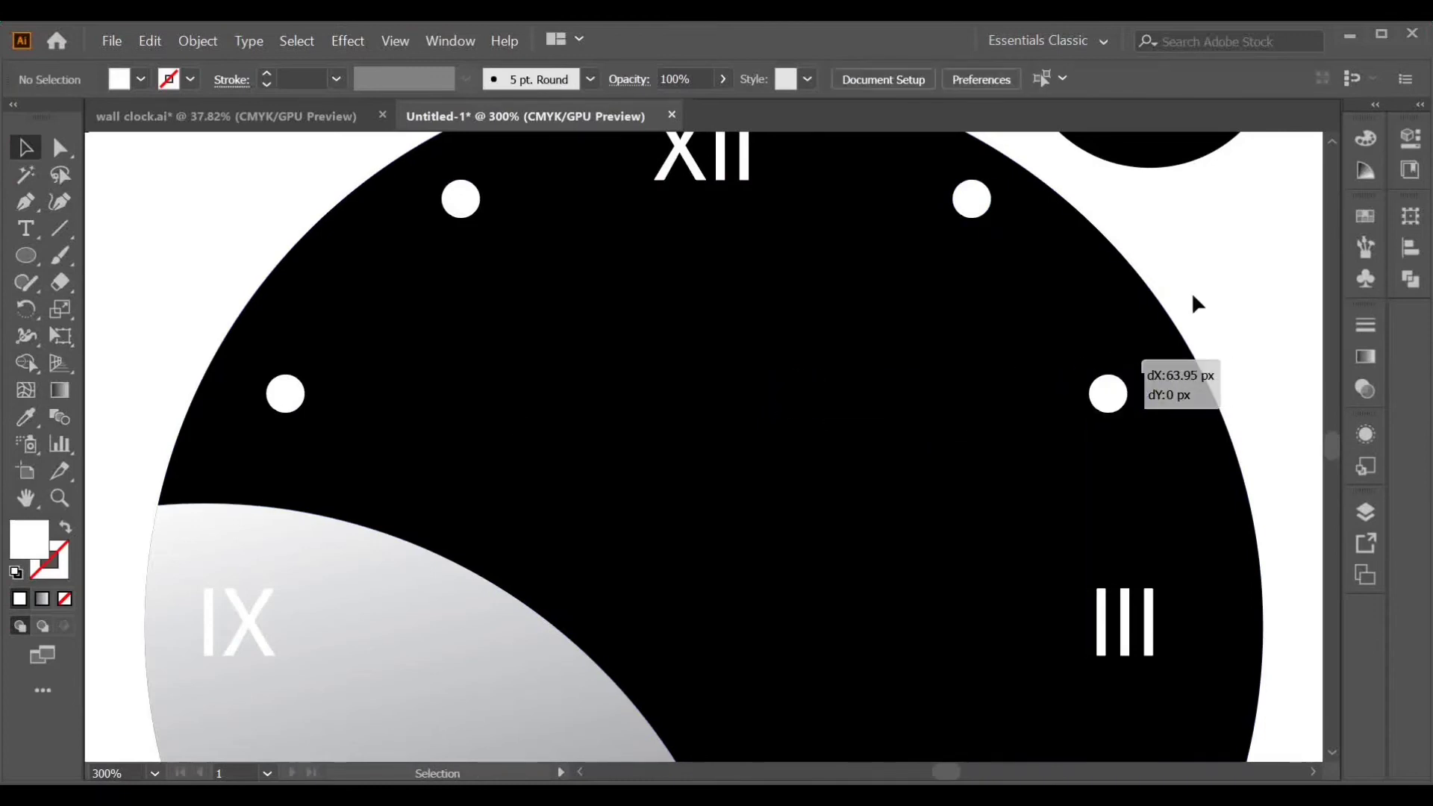
Nudge the 10 and 2 o'clock dots down together
key(ctrl+minus)
key(ctrl+minus)
scroll(598, 281, down, 2)
click(495, 364)
shift+click(906, 365)
key(Down)
key(Down)
key(Down)
key(Down)
key(Down)
key(Down)
key(Down)
key(Down)
key(Down)
key(Down)
click(999, 343)
Nudge the 11 and 1 o'clock dots down together
click(836, 272)
shift+click(583, 271)
key(Down)
key(Down)
key(Down)
key(Down)
key(Down)
key(Down)
key(Down)
key(Down)
click(997, 339)
Nudge the 1 and 11 o'clock dots to the left and shift the 10 and 2 o'clock dots slightly outward
click(836, 292)
key(Left)
key(Left)
key(Left)
key(Left)
key(Left)
click(585, 291)
key(Left)
key(Left)
key(Left)
key(Left)
key(Left)
key(Left)
key(Left)
key(Left)
drag(503, 388, 493, 385)
drag(911, 384, 918, 382)
key(ctrl+shift+a)
Create a copy of the four marker dots reflected across the horizontal axis
scroll(1002, 357, down, 3)
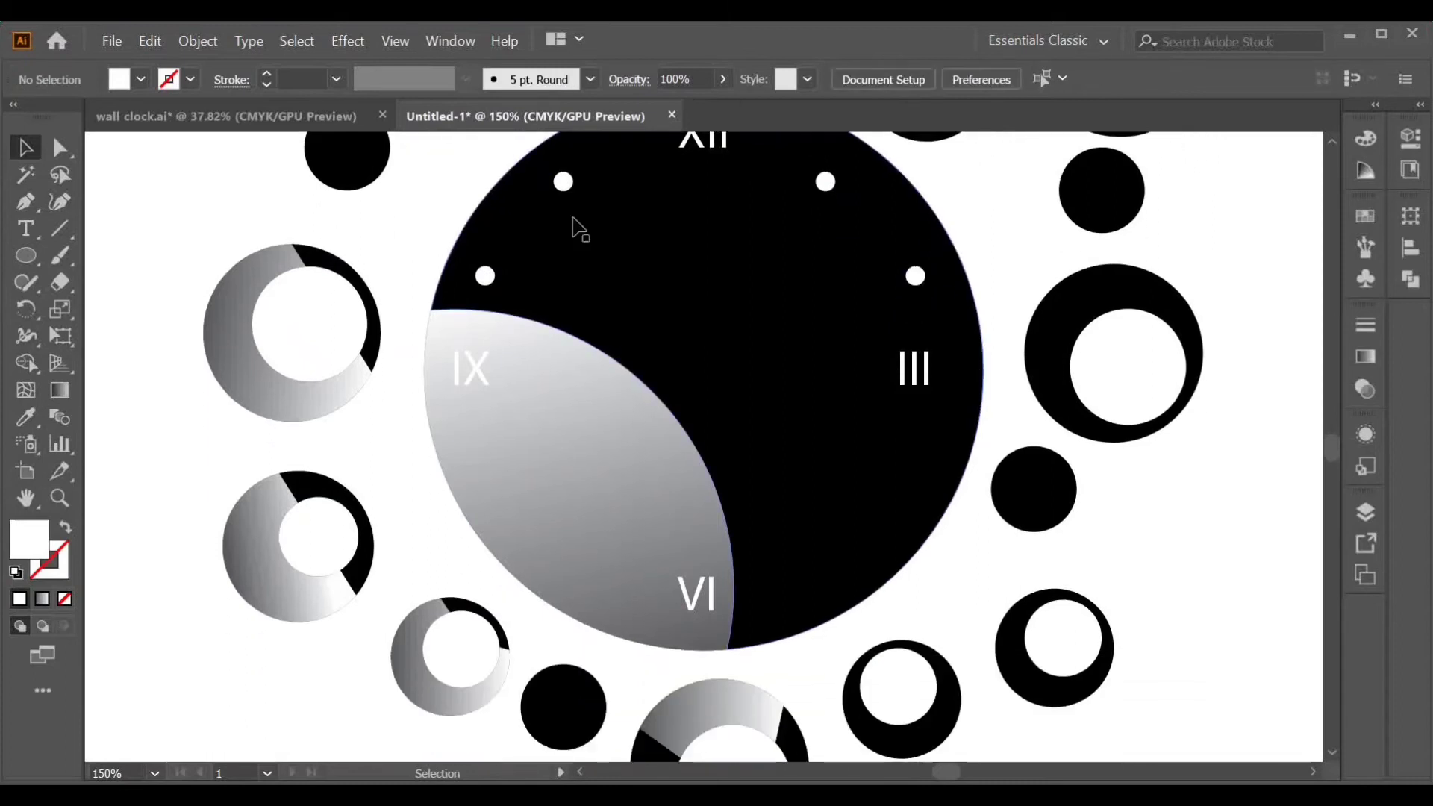
click(485, 279)
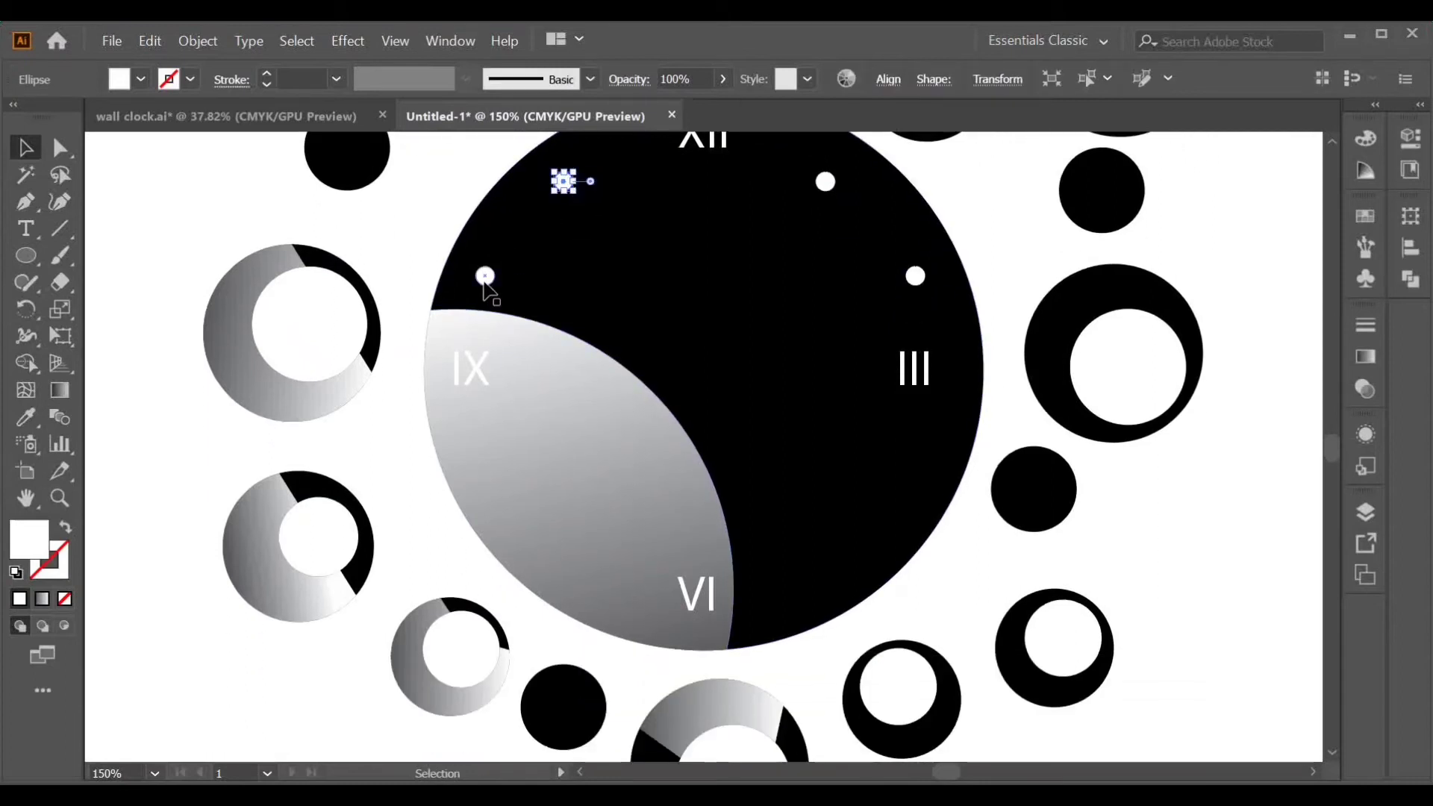
shift+click(826, 182)
shift+click(915, 277)
right_click(914, 278)
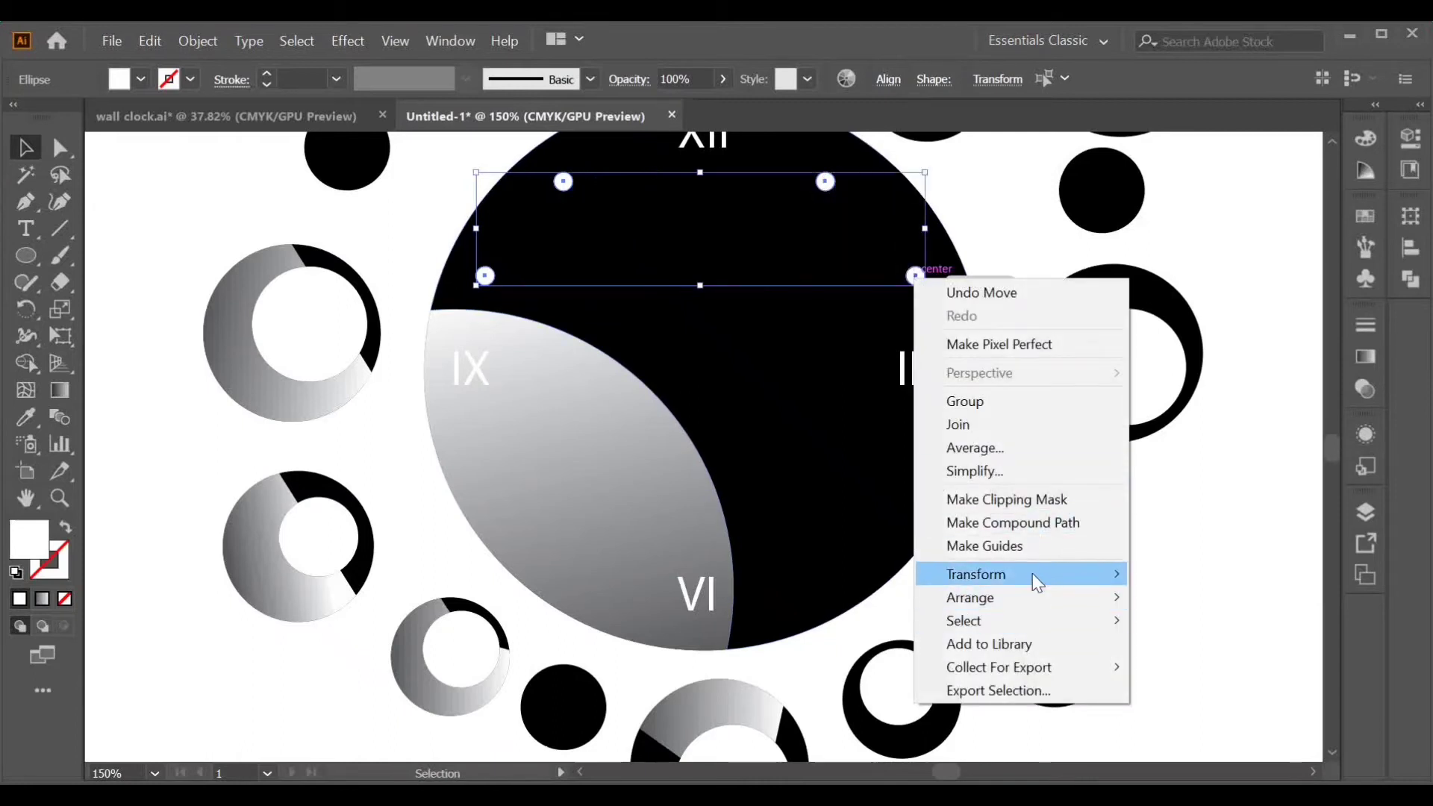
mouse_move(1040, 575)
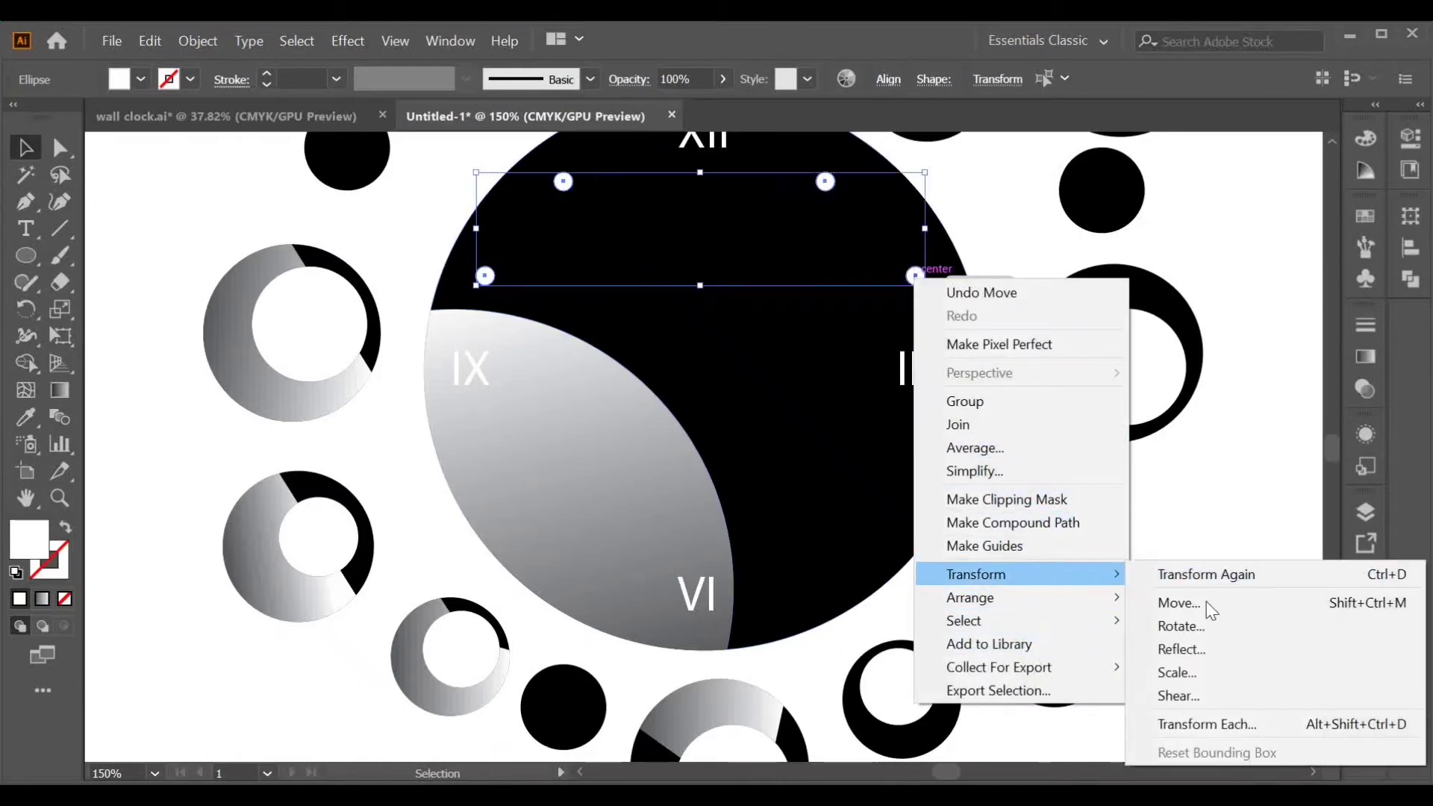
click(1247, 647)
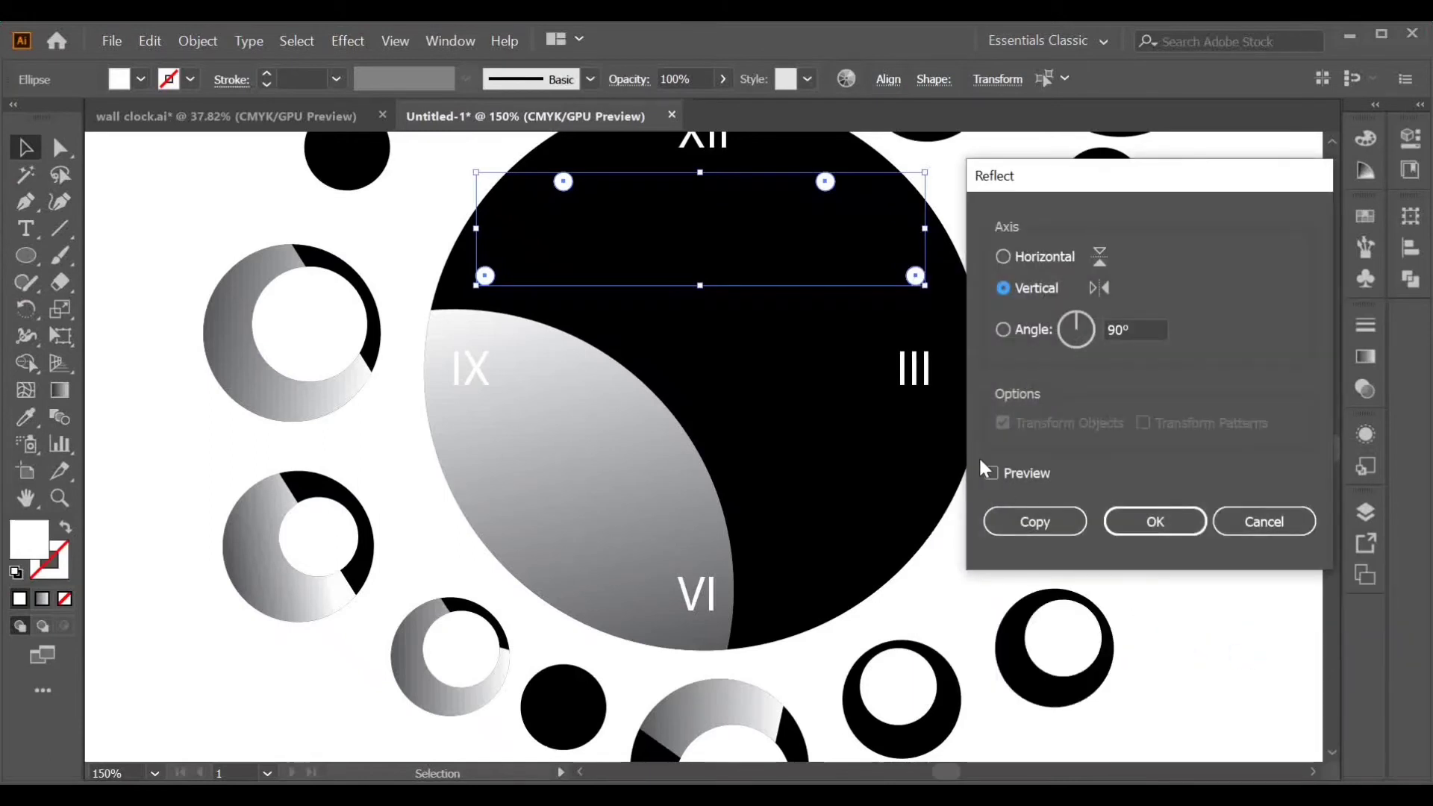
click(1004, 255)
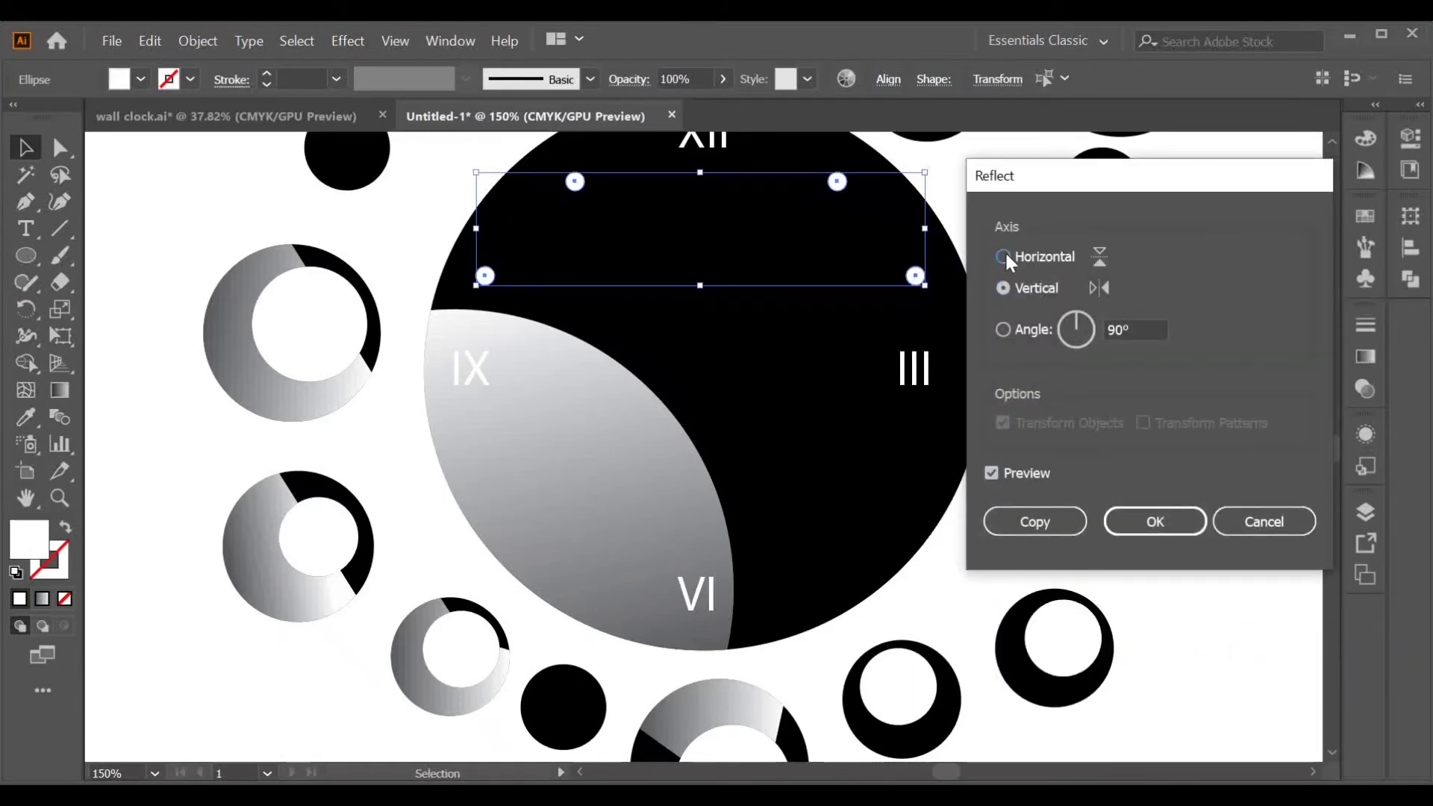
click(1053, 530)
Move the reflected dots straight down to the 4, 5, 7 and 8 o'clock positions
key(shift+Down)
key(shift+Down)
key(shift+Down)
key(shift+Down)
key(shift+Down)
key(shift+Down)
key(shift+Down)
key(shift+Down)
key(shift+Down)
key(shift+Down)
key(shift+Down)
key(shift+Down)
key(shift+Down)
key(shift+Down)
key(shift+Down)
key(shift+Down)
key(shift+Down)
key(shift+Down)
key(shift+Down)
key(shift+Down)
key(shift+Down)
key(shift+Down)
key(shift+Down)
key(shift+Down)
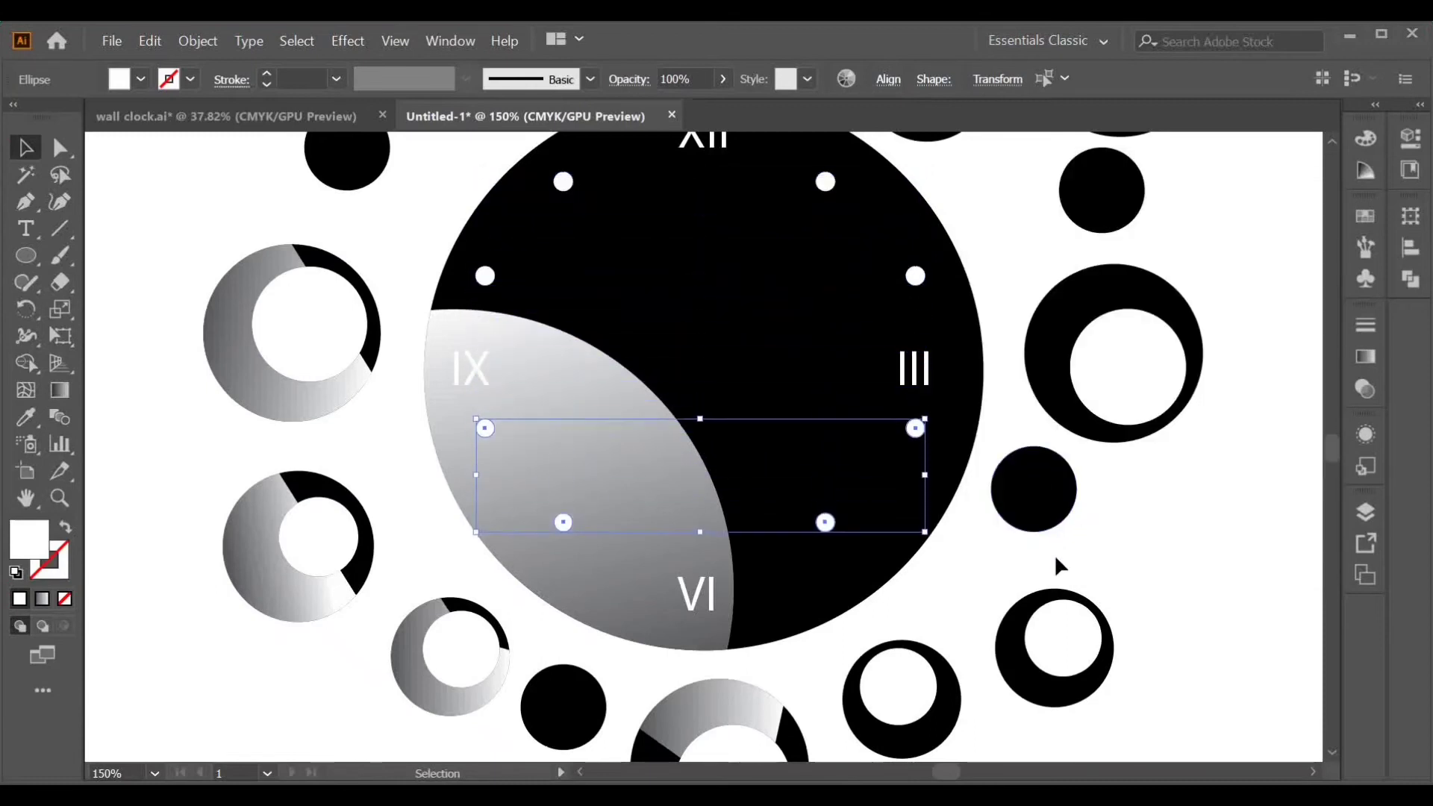
click(1187, 560)
Draw a narrow three-point white half of a clock hand with the Pen tool and move it off the artboard
drag(313, 328, 764, 665)
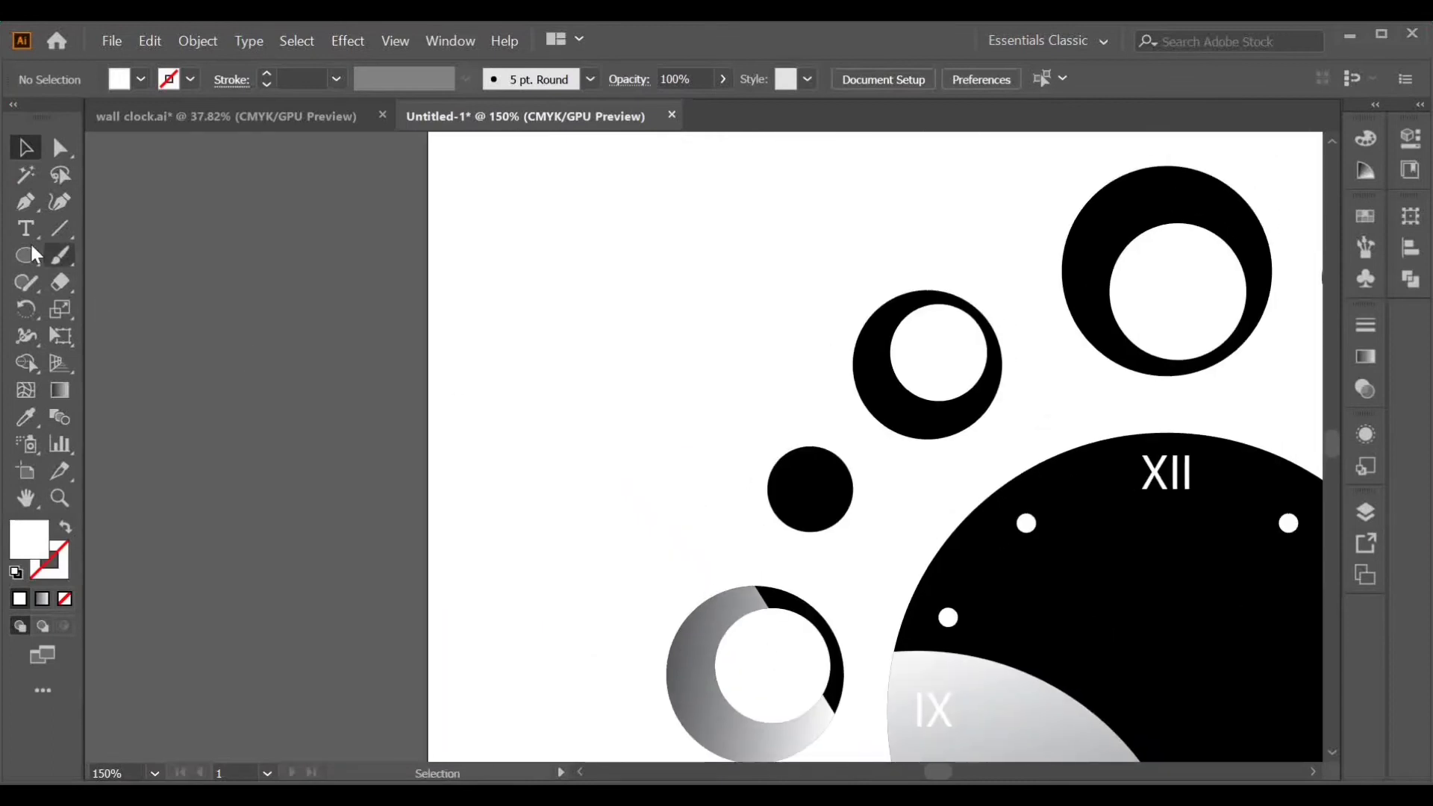
click(551, 200)
click(539, 336)
click(551, 200)
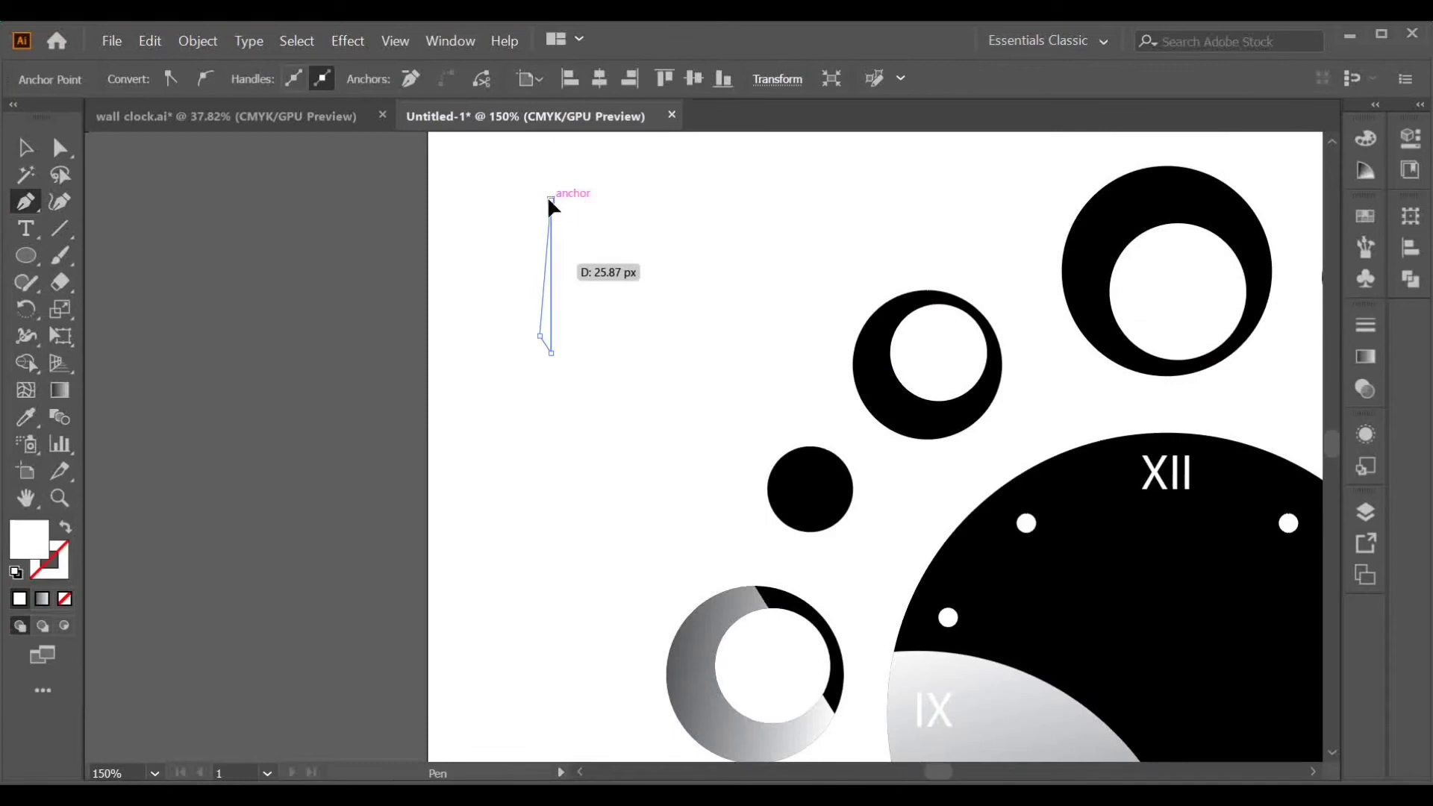
click(26, 151)
drag(547, 321, 301, 344)
key(ctrl+plus)
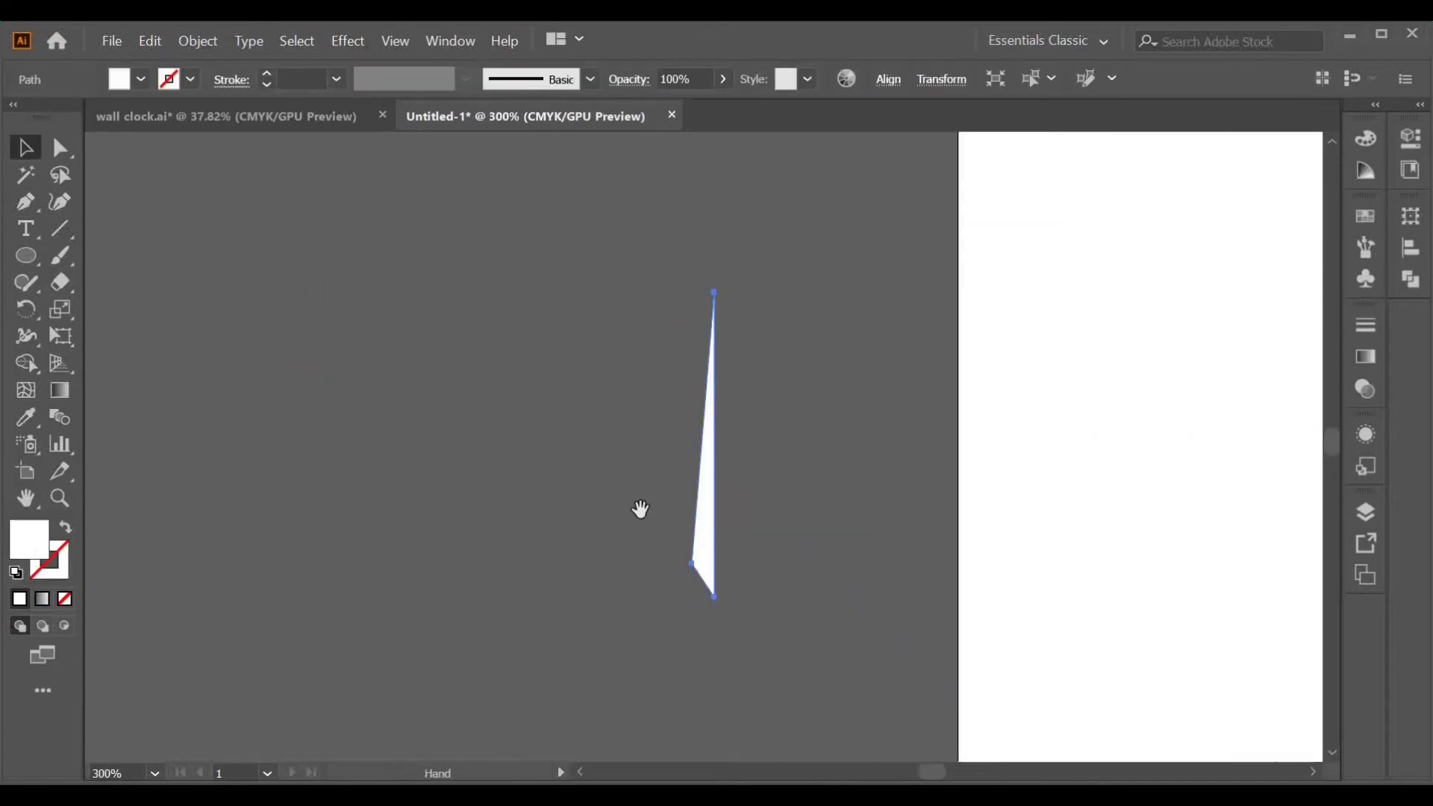
Create a copy of the half hand reflected across the vertical axis
scroll(640, 506, right, 3)
right_click(512, 527)
mouse_move(576, 368)
click(791, 446)
click(1003, 288)
click(1049, 521)
Shift the reflected half to the right until its straight edge meets that of the original half
key(Right)
key(Right)
key(Right)
key(Right)
key(Right)
key(Right)
key(Right)
key(Right)
key(Left)
key(Left)
key(ctrl+a)
key(ctrl+plus)
key(ctrl+plus)
key(ctrl+plus)
scroll(933, 540, down, 3)
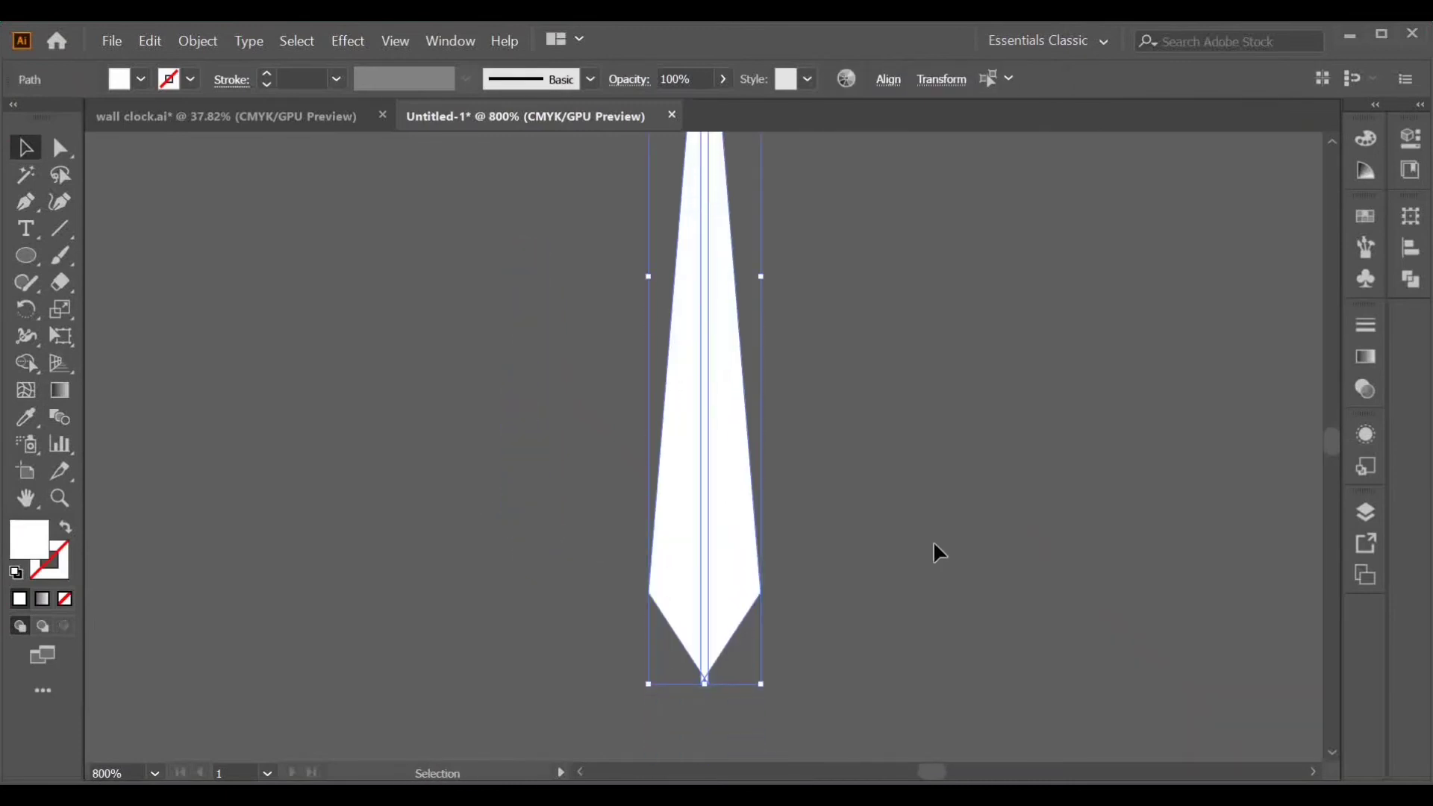
click(741, 602)
key(Right)
key(Right)
key(Left)
Fill the right half of the clock hand with light gray
click(140, 79)
click(152, 184)
click(461, 355)
scroll(462, 355, up, 3)
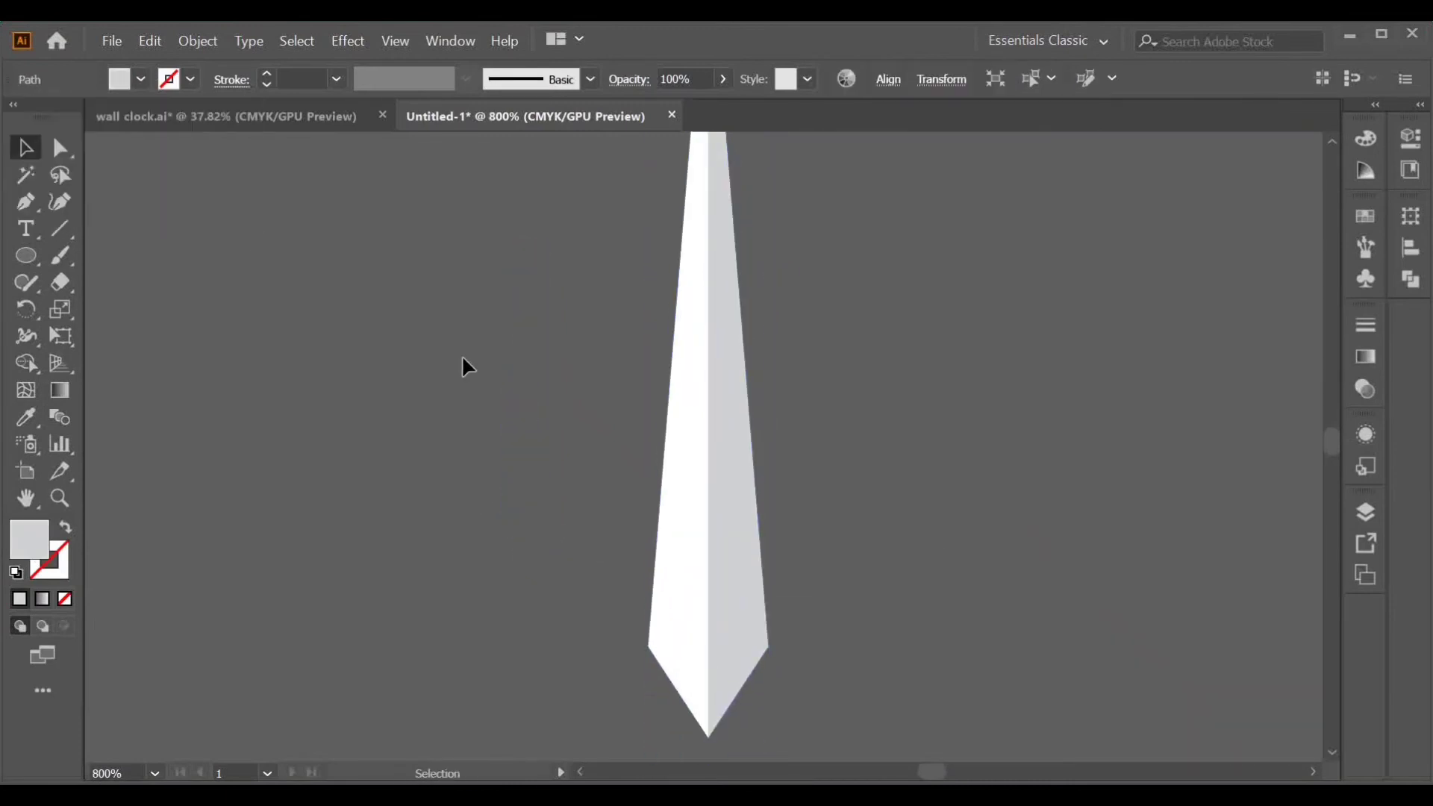
Group the white and light gray halves of the clock hand into one object
scroll(461, 355, down, 2)
key(ctrl+a)
key(ctrl+minus)
key(ctrl+minus)
drag(732, 447, 718, 448)
key(ctrl+g)
Rotate the clock hand to horizontal with its tip facing III and move it onto the clock face
click(747, 464)
drag(597, 562, 375, 441)
drag(485, 442, 1066, 511)
key(ctrl+minus)
key(ctrl+minus)
key(ctrl+minus)
key(ctrl+minus)
drag(935, 526, 605, 387)
drag(375, 303, 680, 485)
Align the hand with the center of the clock face, then shift it right until its wide end meets the center
click(889, 79)
click(719, 145)
click(888, 79)
click(705, 146)
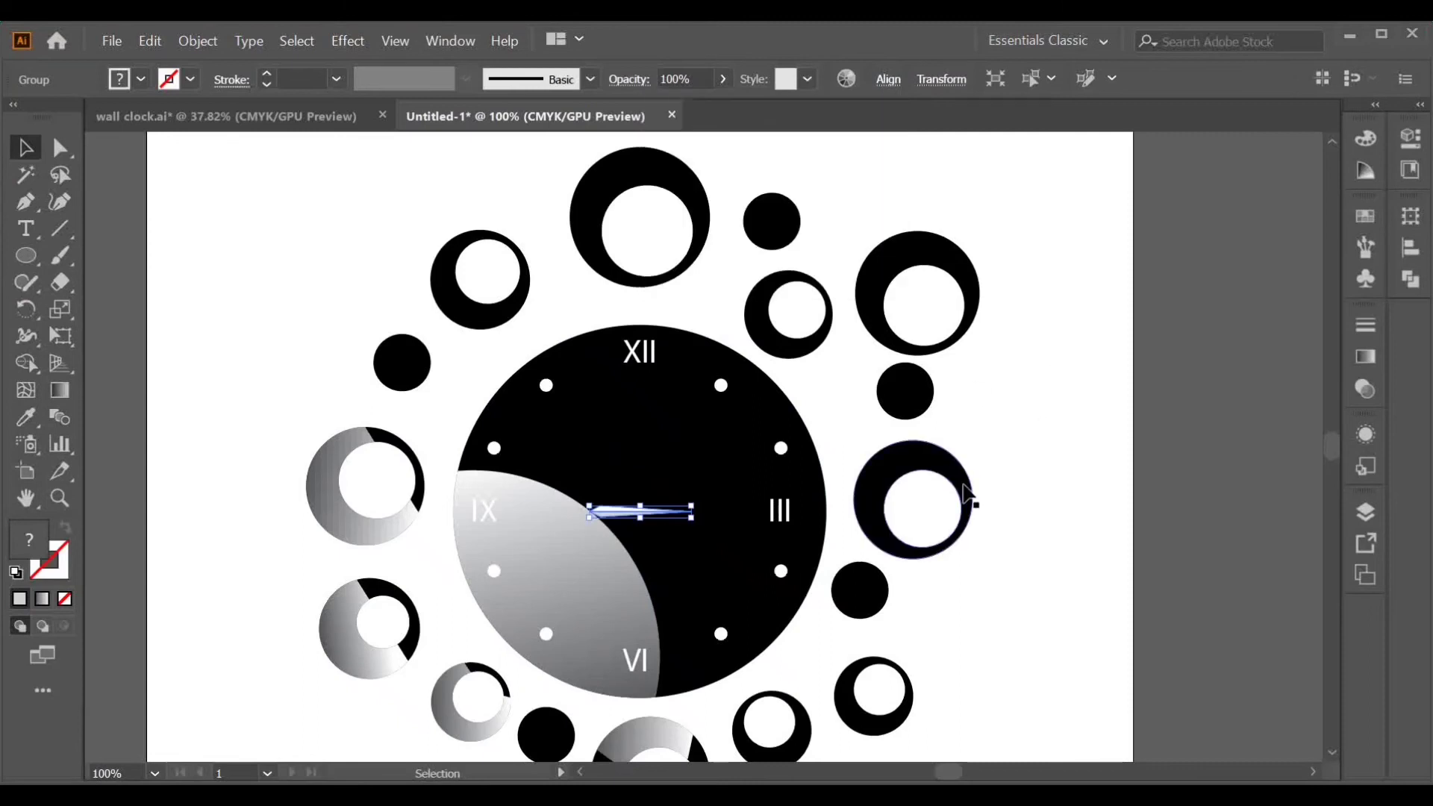
click(1064, 550)
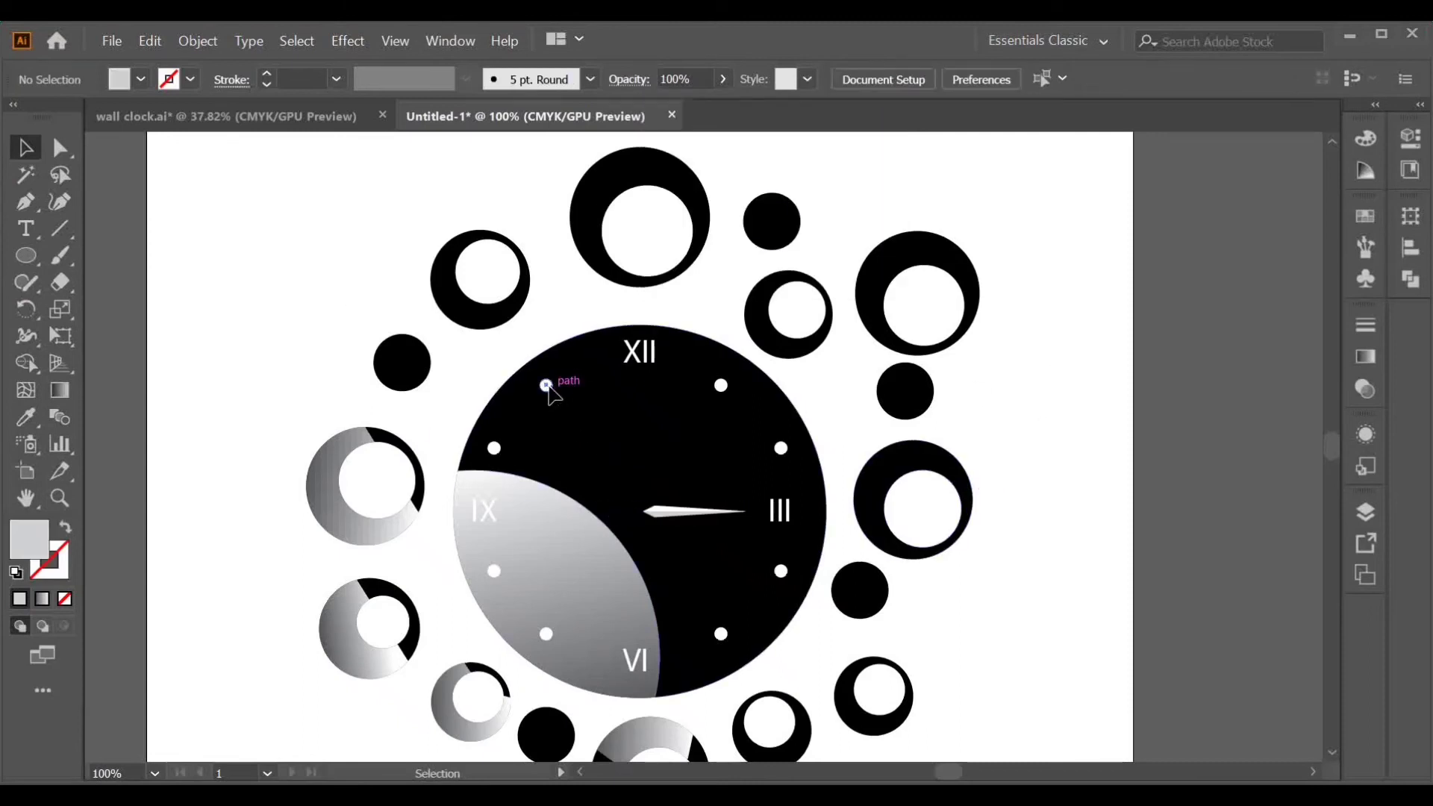
Center a copy of an hour-marker dot on the clock face and fill it with gray
click(643, 514)
click(887, 80)
click(1110, 382)
click(641, 512)
key(ctrl+equal)
key(ctrl+equal)
key(ctrl+equal)
click(140, 79)
click(106, 192)
Move the hand's base onto the gray center dot and bring the dot in front of the hand
click(797, 462)
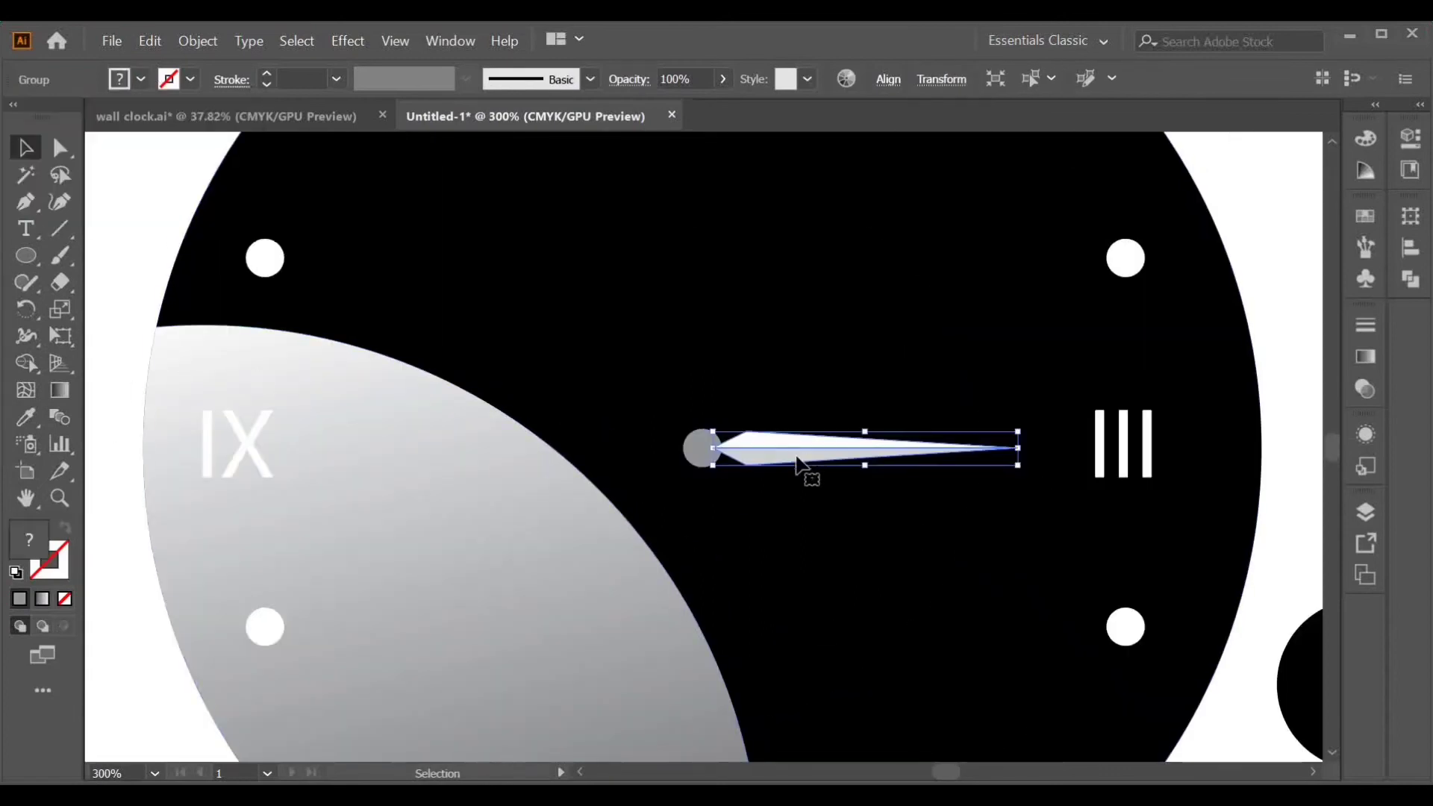
drag(695, 450, 697, 450)
right_click(735, 452)
mouse_move(802, 343)
click(1000, 389)
click(702, 462)
right_click(699, 461)
mouse_move(793, 679)
click(984, 679)
Narrow the hand, rotate it to point slightly below III and attach its base to the center dot
click(854, 448)
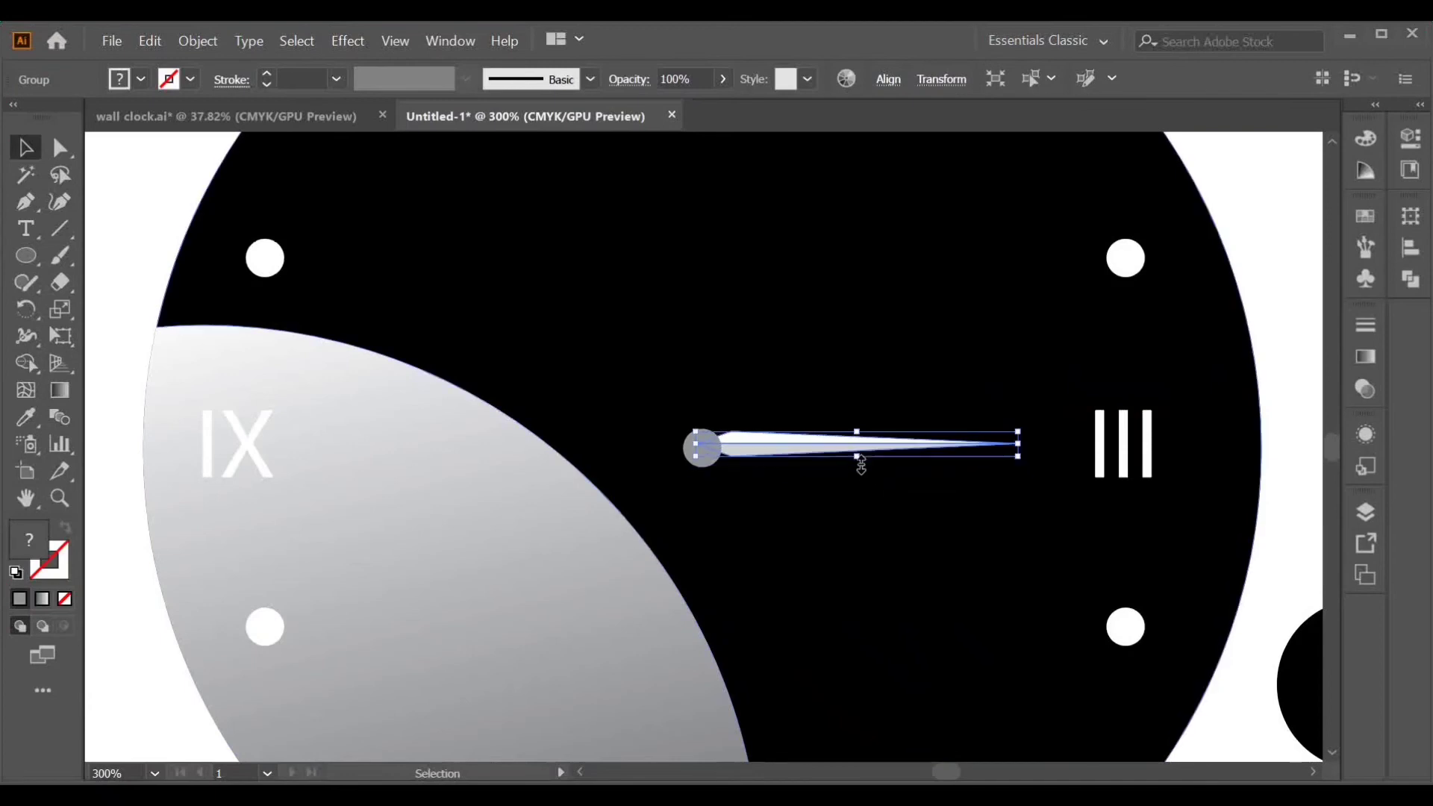
drag(824, 444, 824, 449)
drag(1027, 433, 1030, 481)
drag(856, 449, 856, 493)
click(368, 502)
drag(749, 472, 748, 471)
click(182, 467)
key(ctrl+1)
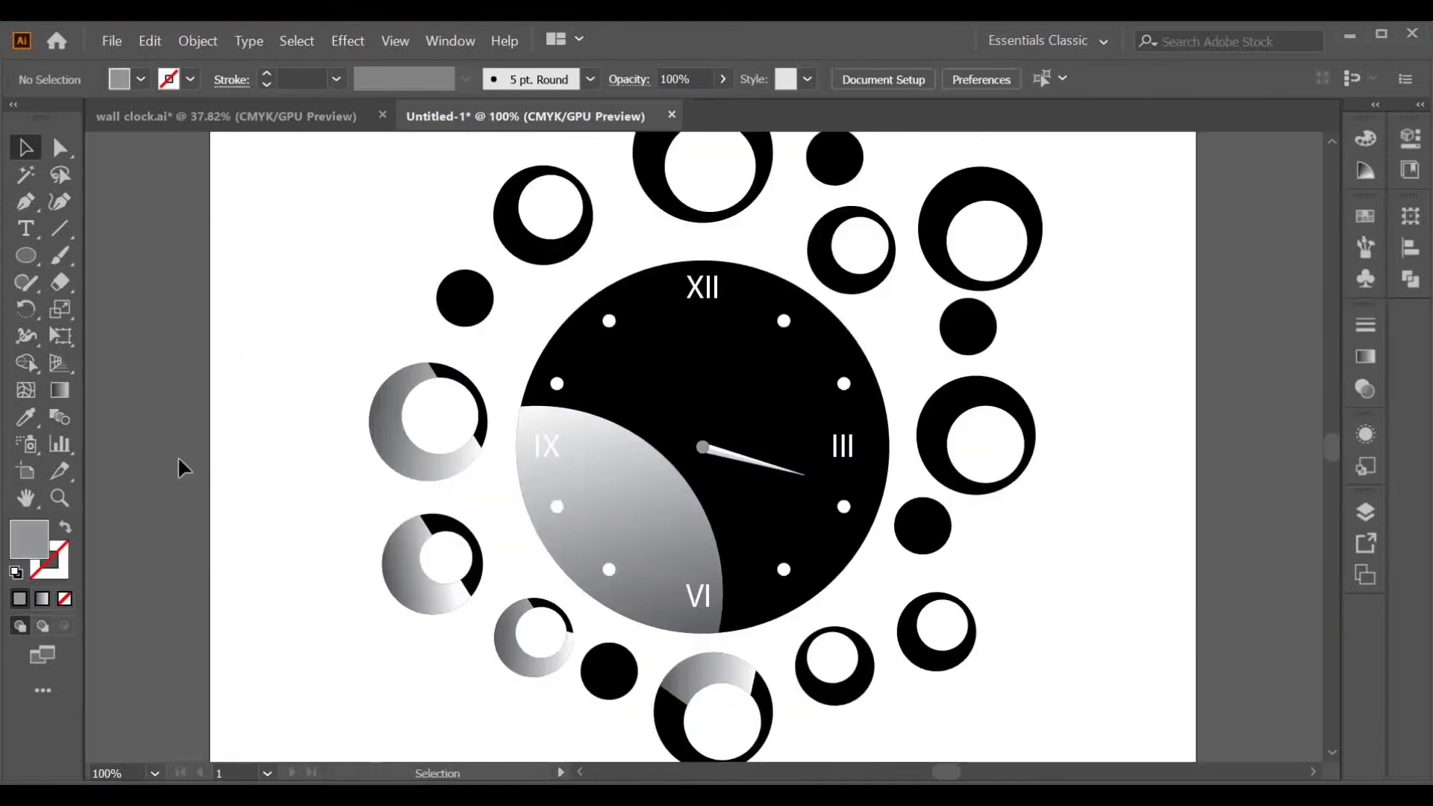
Duplicate the clock hand, rotate the copy toward the upper-left of the face and attach its base to the center dot
key(ctrl+plus)
key(ctrl+plus)
key(ctrl+plus)
key(ctrl+plus)
click(782, 470)
alt+drag(782, 470, 738, 402)
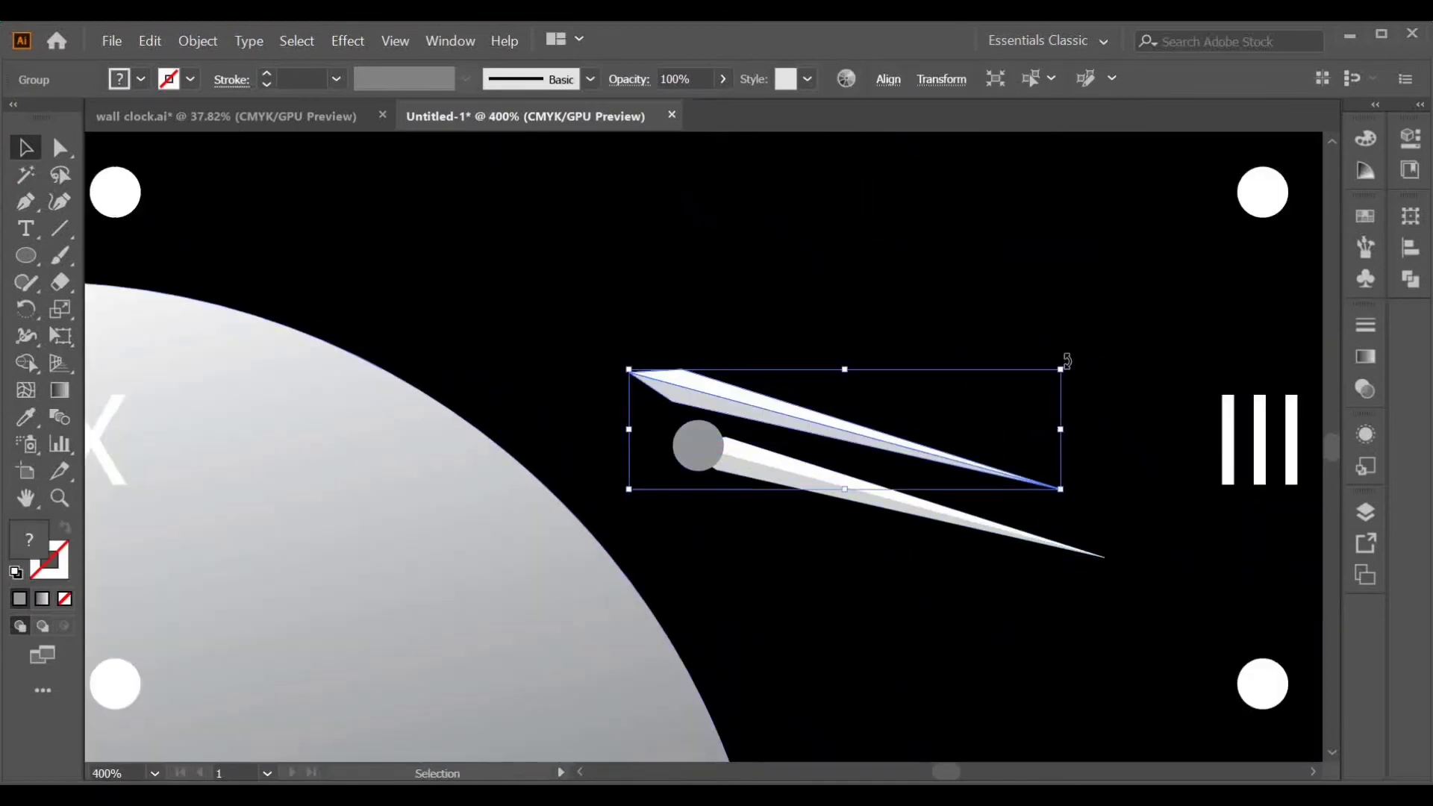
drag(1069, 361, 681, 351)
drag(870, 477, 636, 301)
drag(806, 489, 816, 485)
click(780, 422)
Lengthen the upper-left hand into a minute hand and shorten the one near III into an hour hand
click(670, 374)
scroll(669, 374, up, 2)
key(ctrl+plus)
key(ctrl+plus)
key(ctrl+minus)
key(ctrl+minus)
key(ctrl+minus)
key(ctrl+minus)
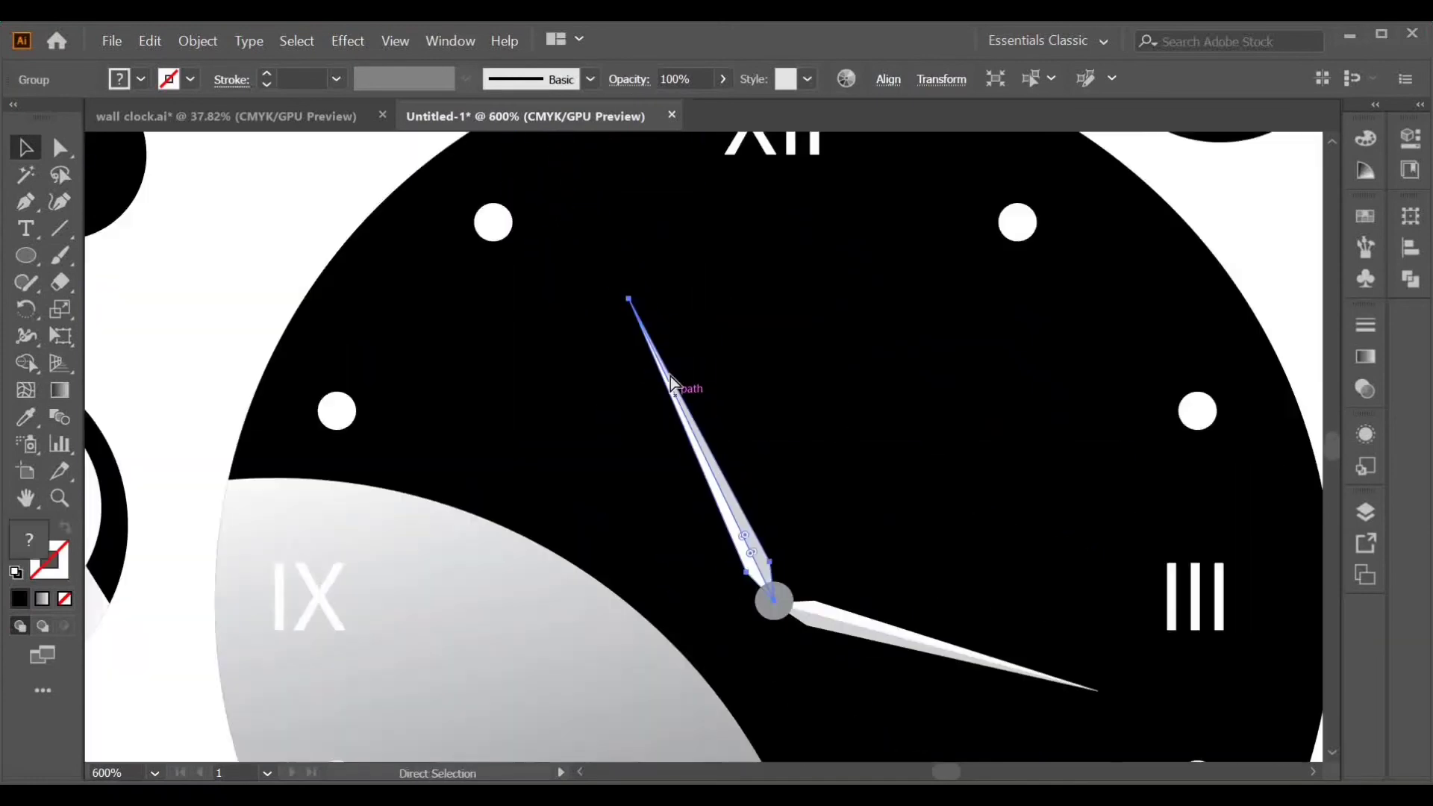
drag(703, 345, 703, 289)
click(858, 575)
drag(968, 607, 939, 606)
click(364, 441)
scroll(671, 441, down, 5)
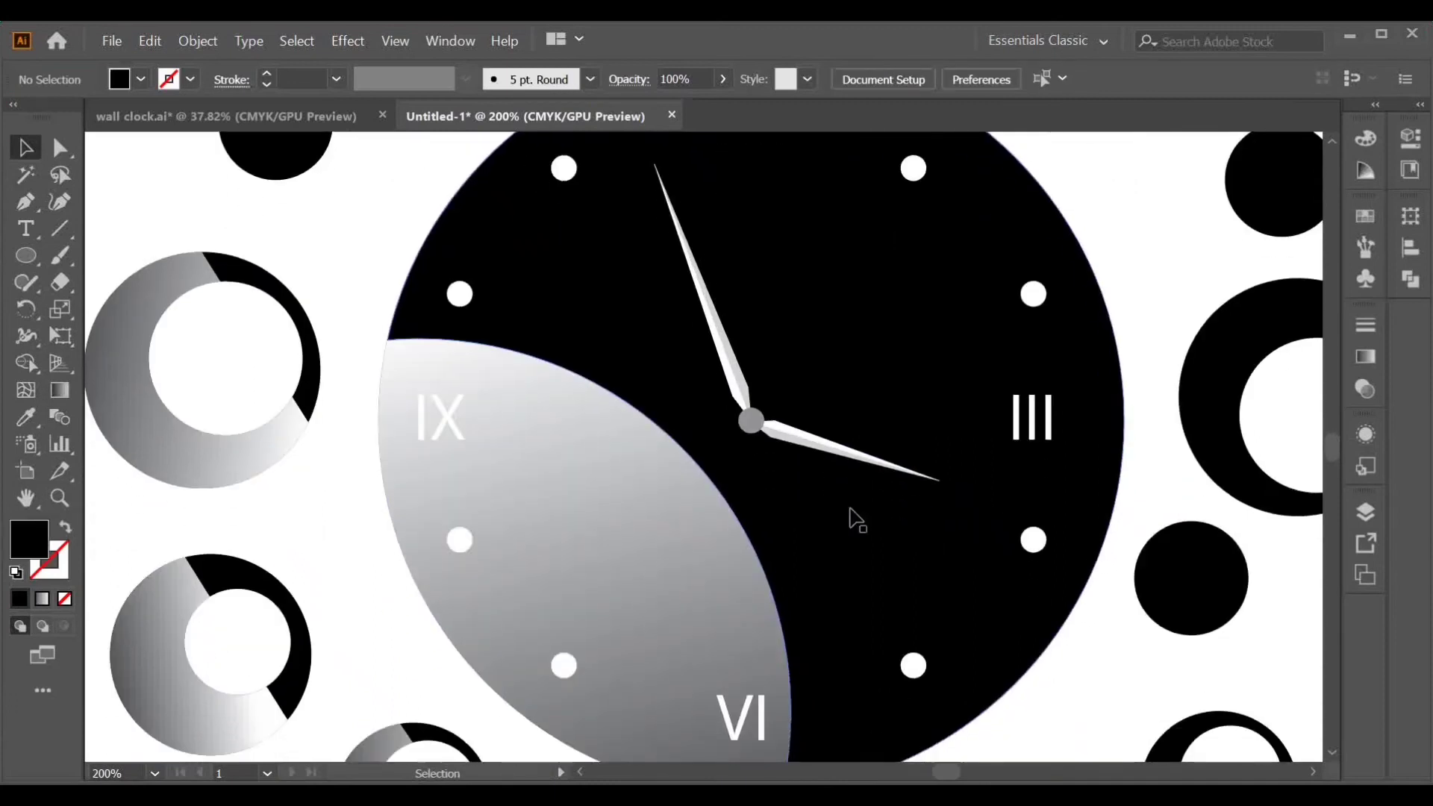
Place a copy of the short white hand just below the original
drag(782, 401, 752, 424)
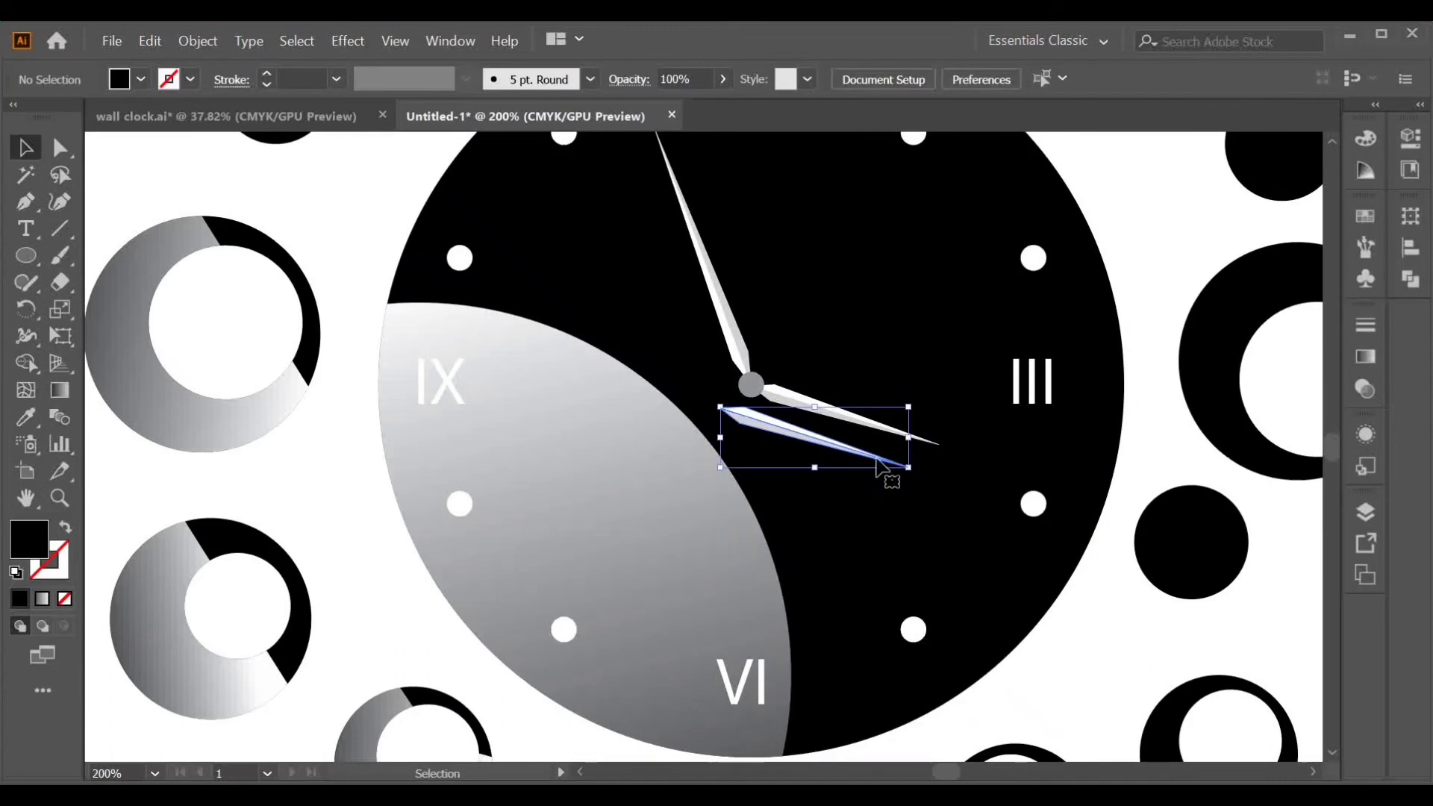
key(ctrl+plus)
key(ctrl+plus)
key(ctrl+plus)
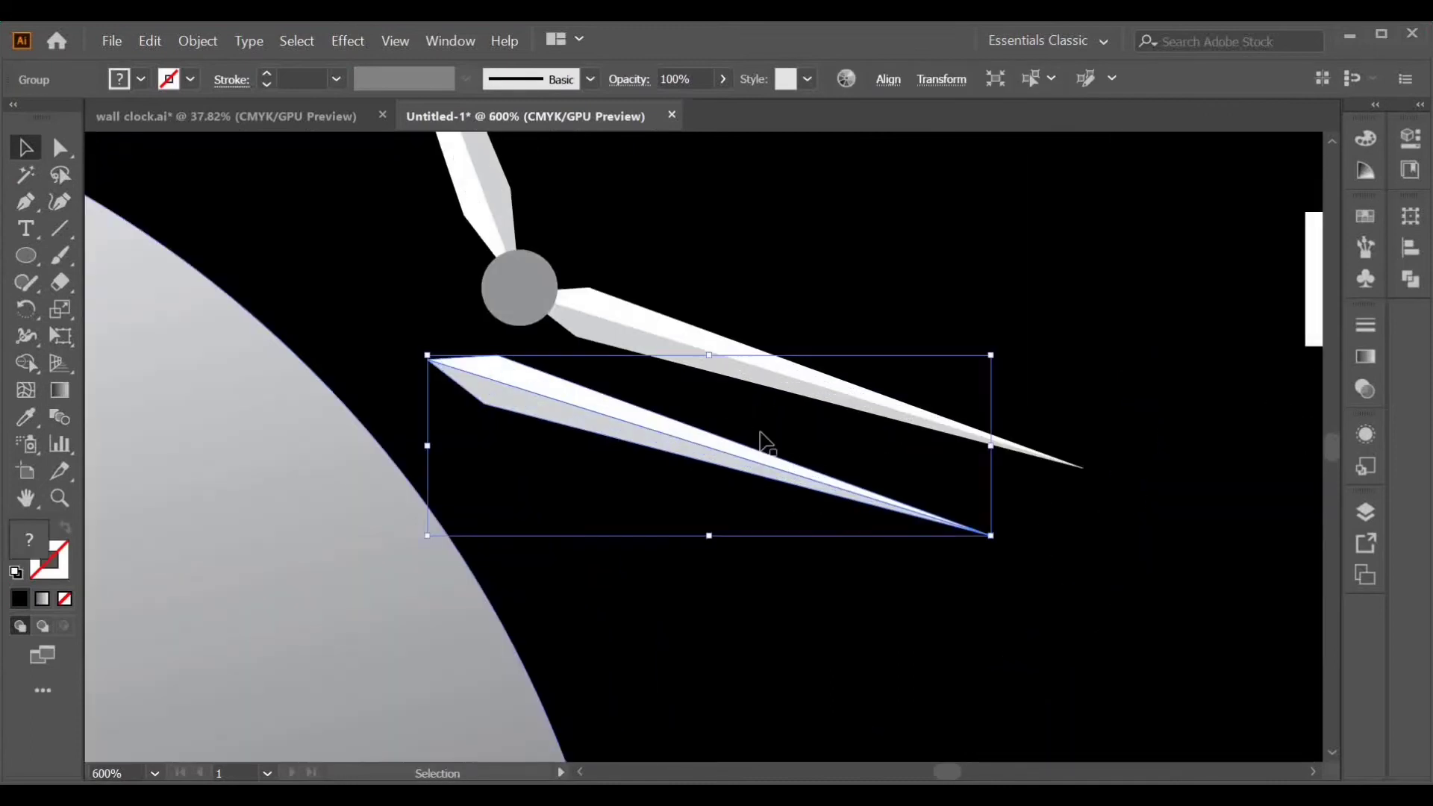
Fill the light gray half of the copied hand with red
double_click(649, 434)
click(650, 434)
click(140, 78)
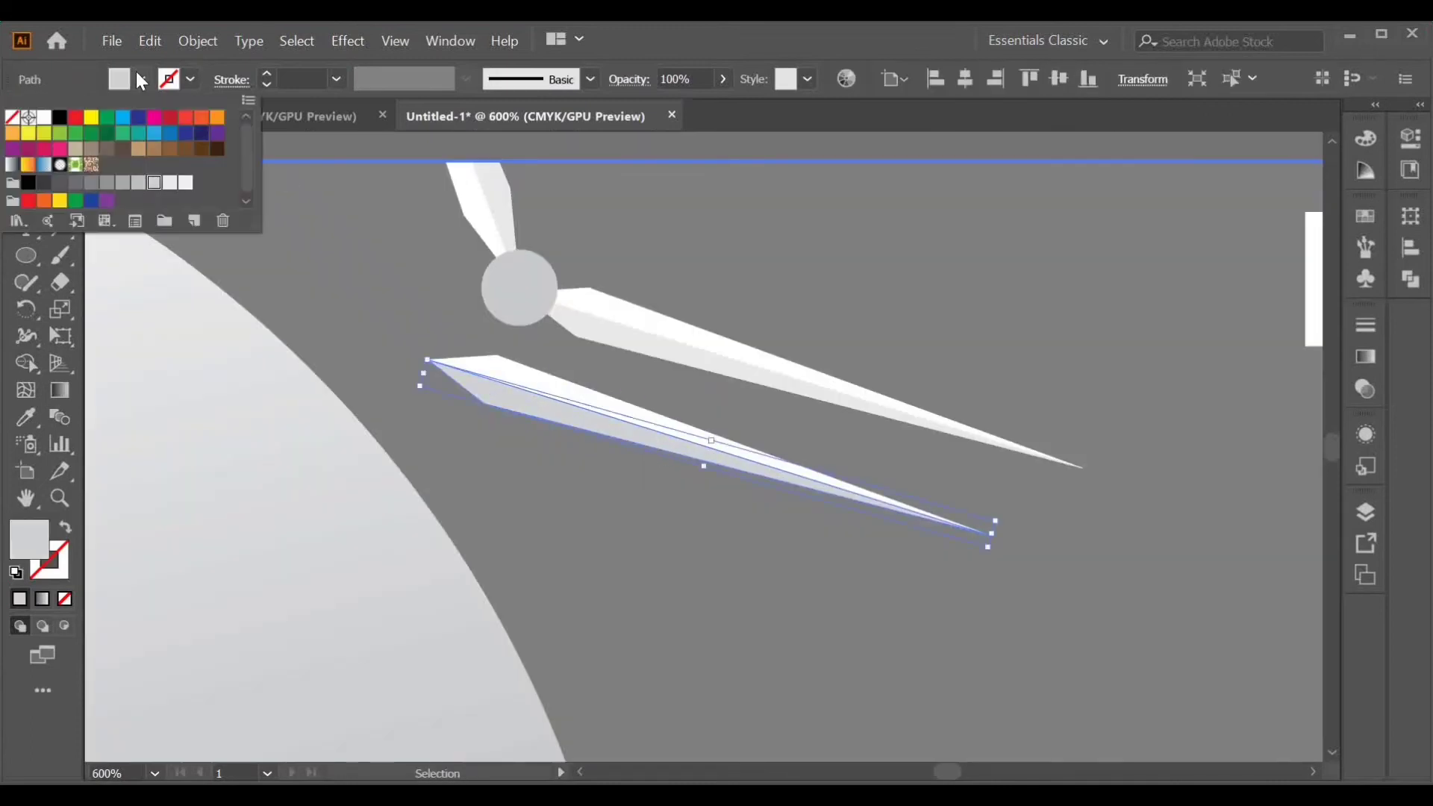
click(76, 118)
click(448, 385)
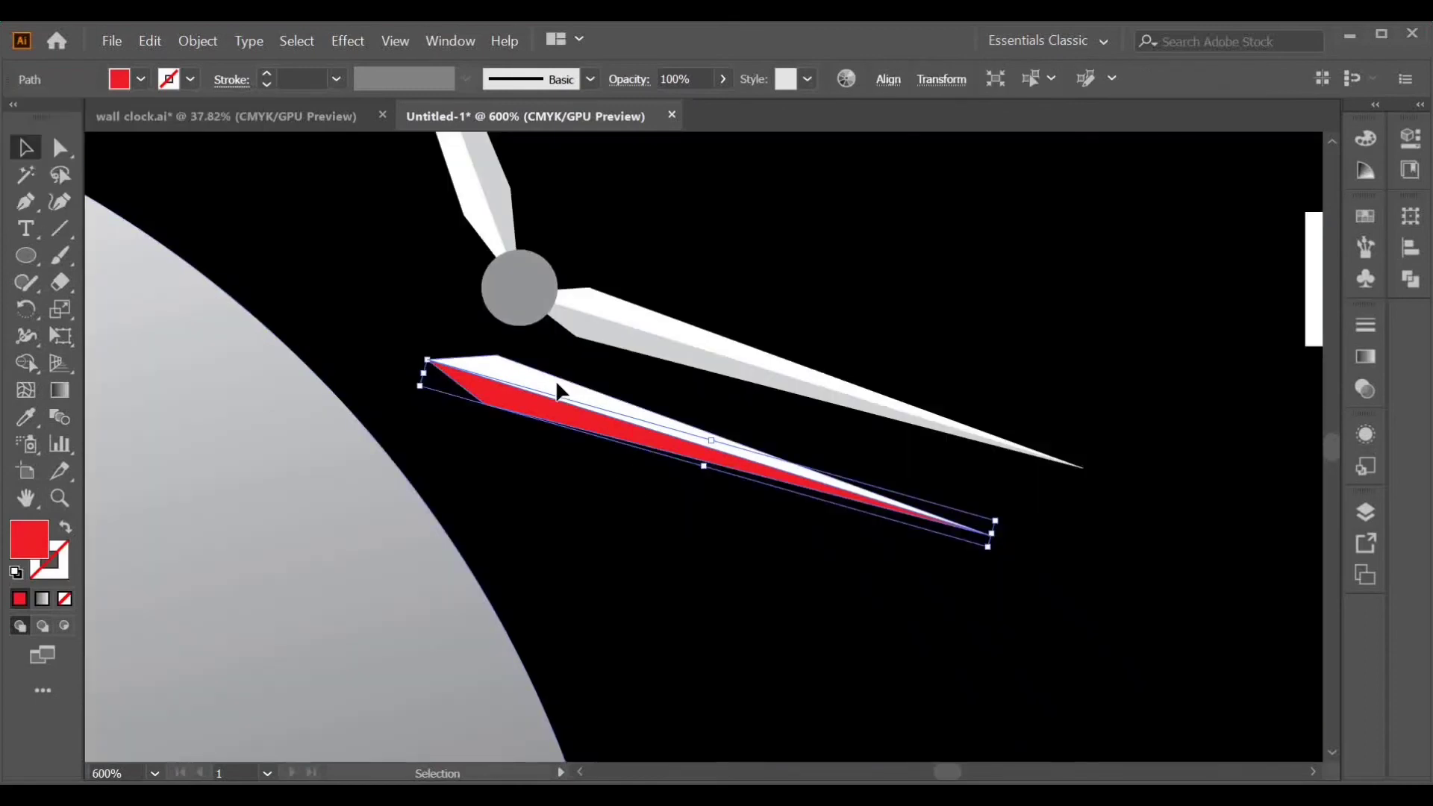
Fill the white half of the copied hand with a dark red
click(557, 385)
double_click(33, 550)
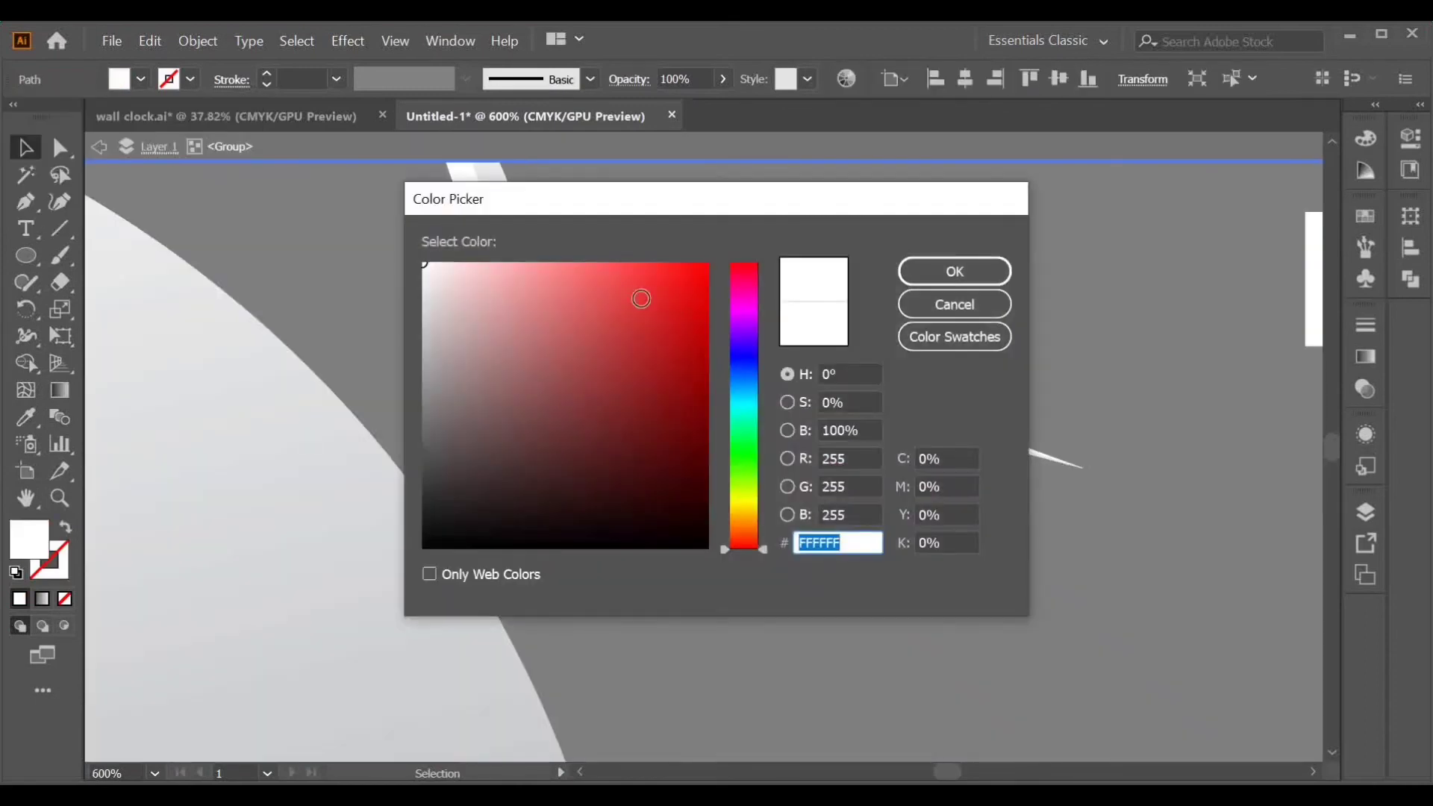
click(641, 298)
click(954, 271)
click(750, 500)
key(ctrl+minus)
key(ctrl+minus)
key(ctrl+minus)
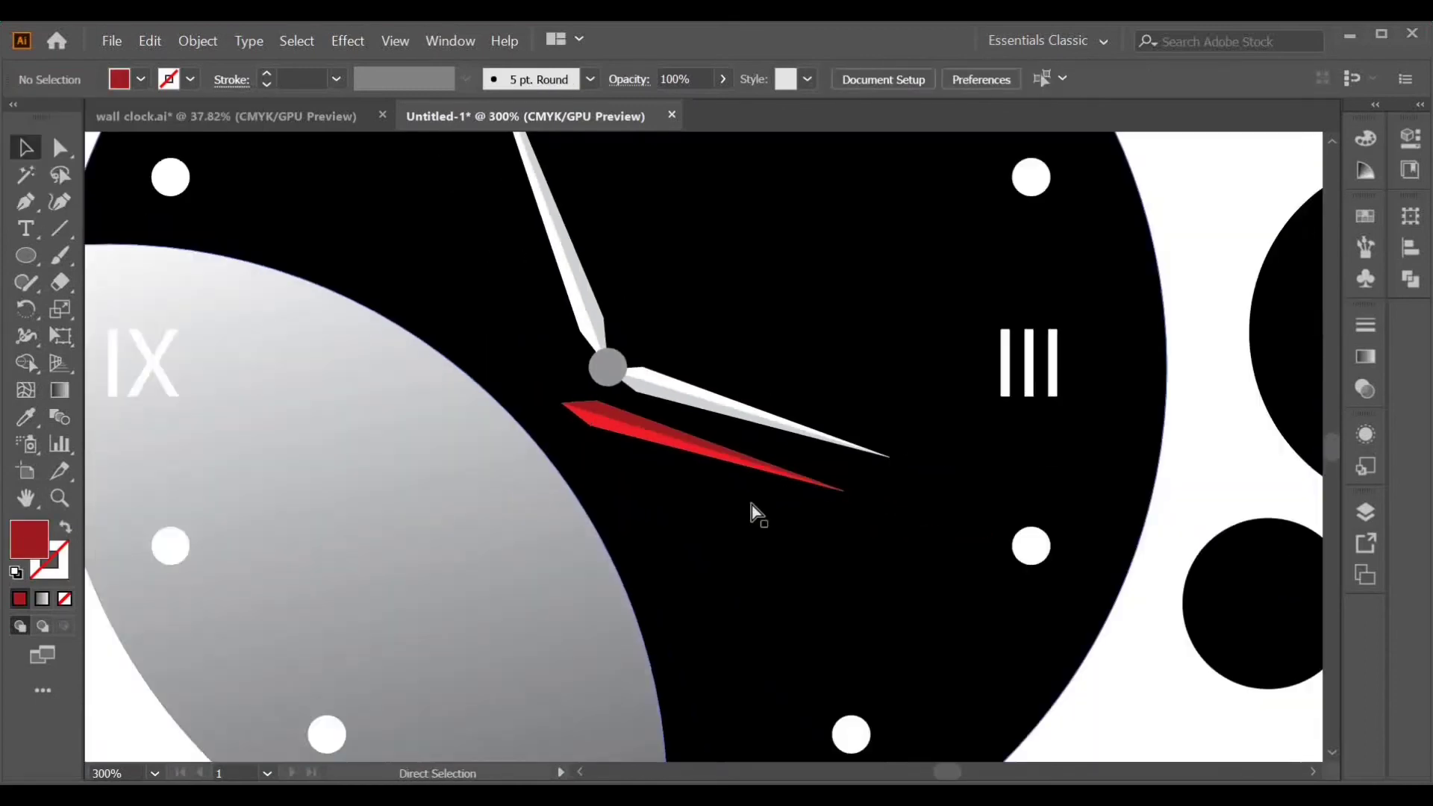
Rotate the red hand to point downward and move its base to the center dot
key(v)
click(665, 441)
drag(805, 408, 742, 556)
drag(720, 425, 626, 470)
Place the red hand behind the center dot and lengthen it toward VI
right_click(582, 597)
click(534, 642)
click(534, 642)
click(600, 537)
drag(610, 583, 593, 671)
click(729, 515)
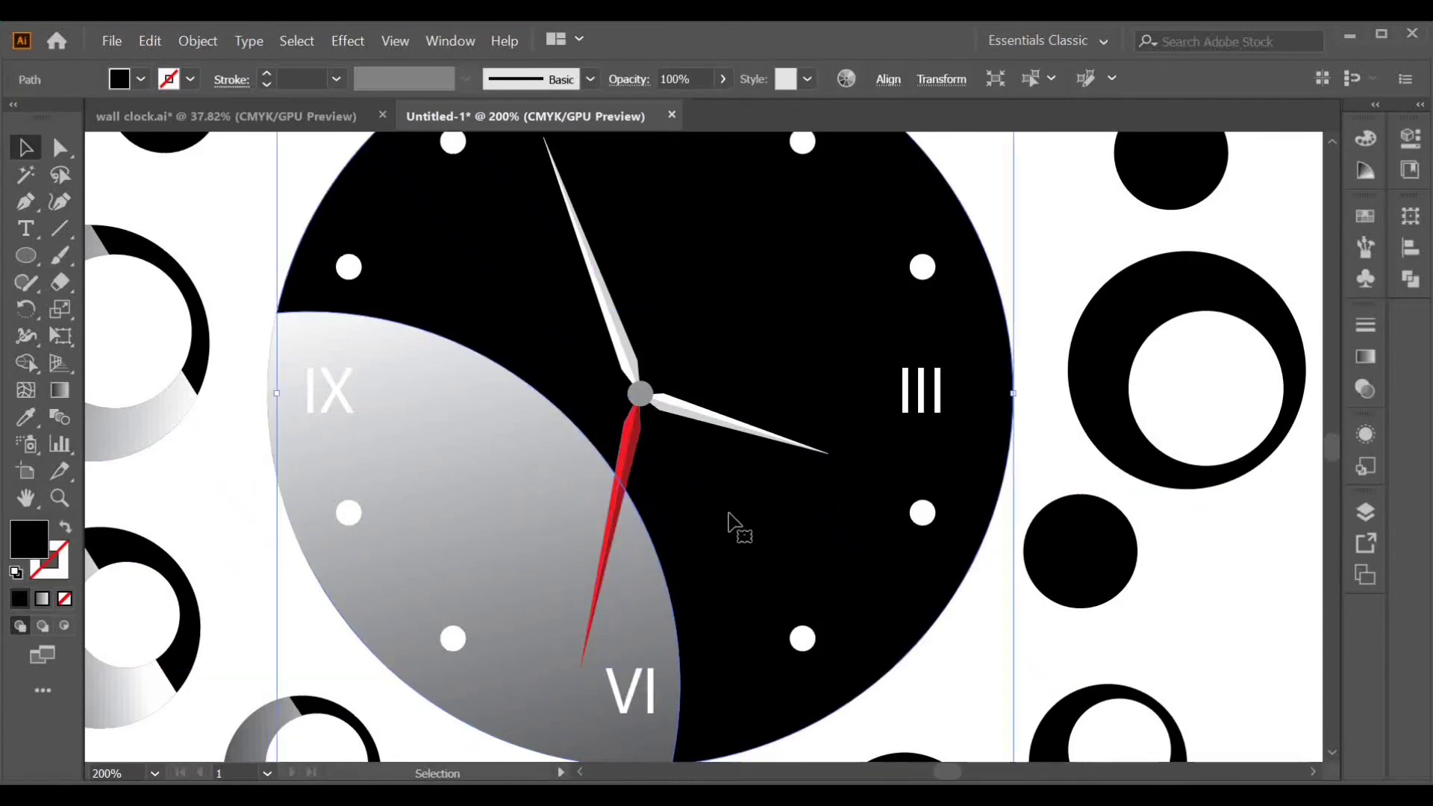
Rotate the red hand toward the dot just below IX and reattach its base to the center dot
click(297, 508)
click(631, 432)
drag(647, 392, 704, 496)
drag(684, 508, 595, 433)
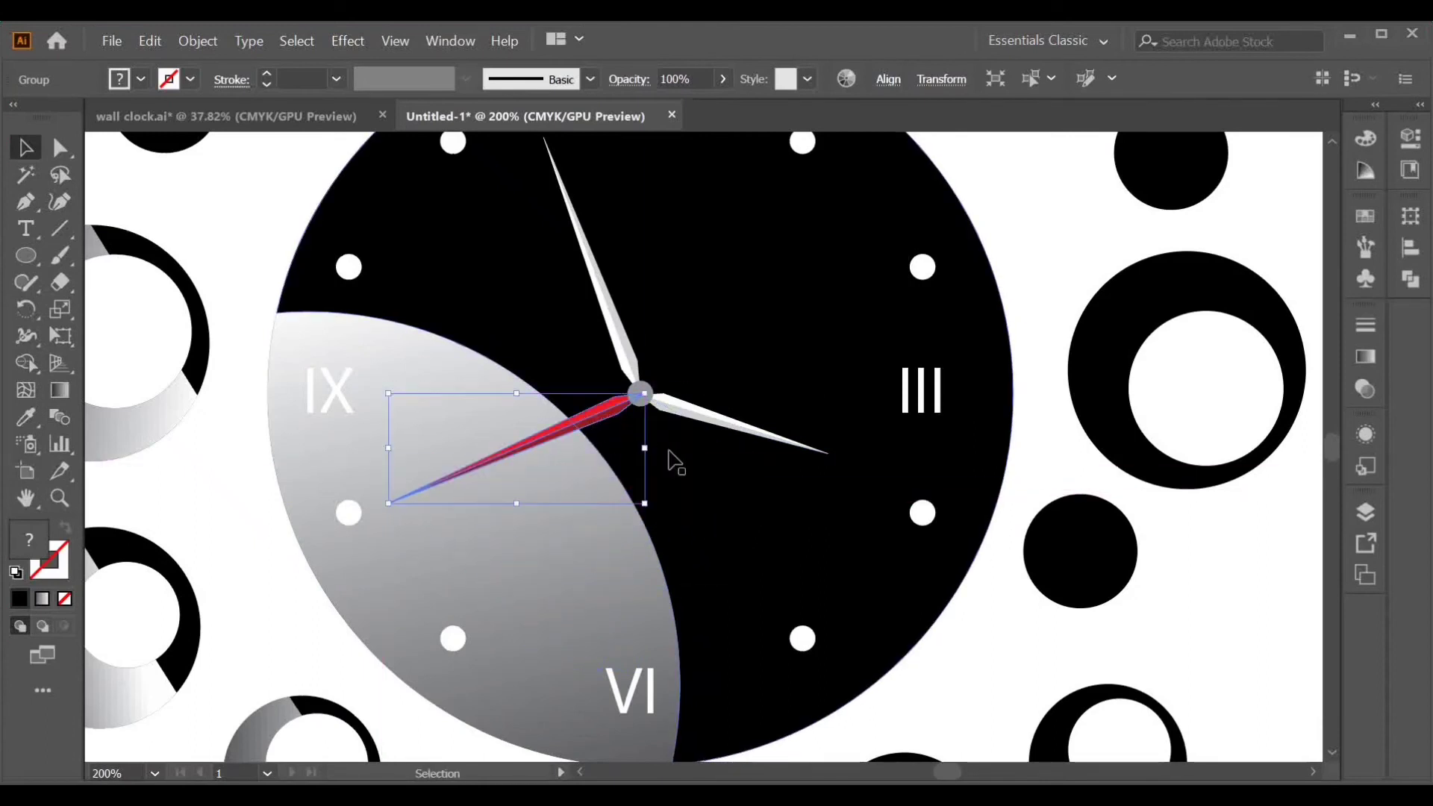
click(667, 483)
key(ctrl+minus)
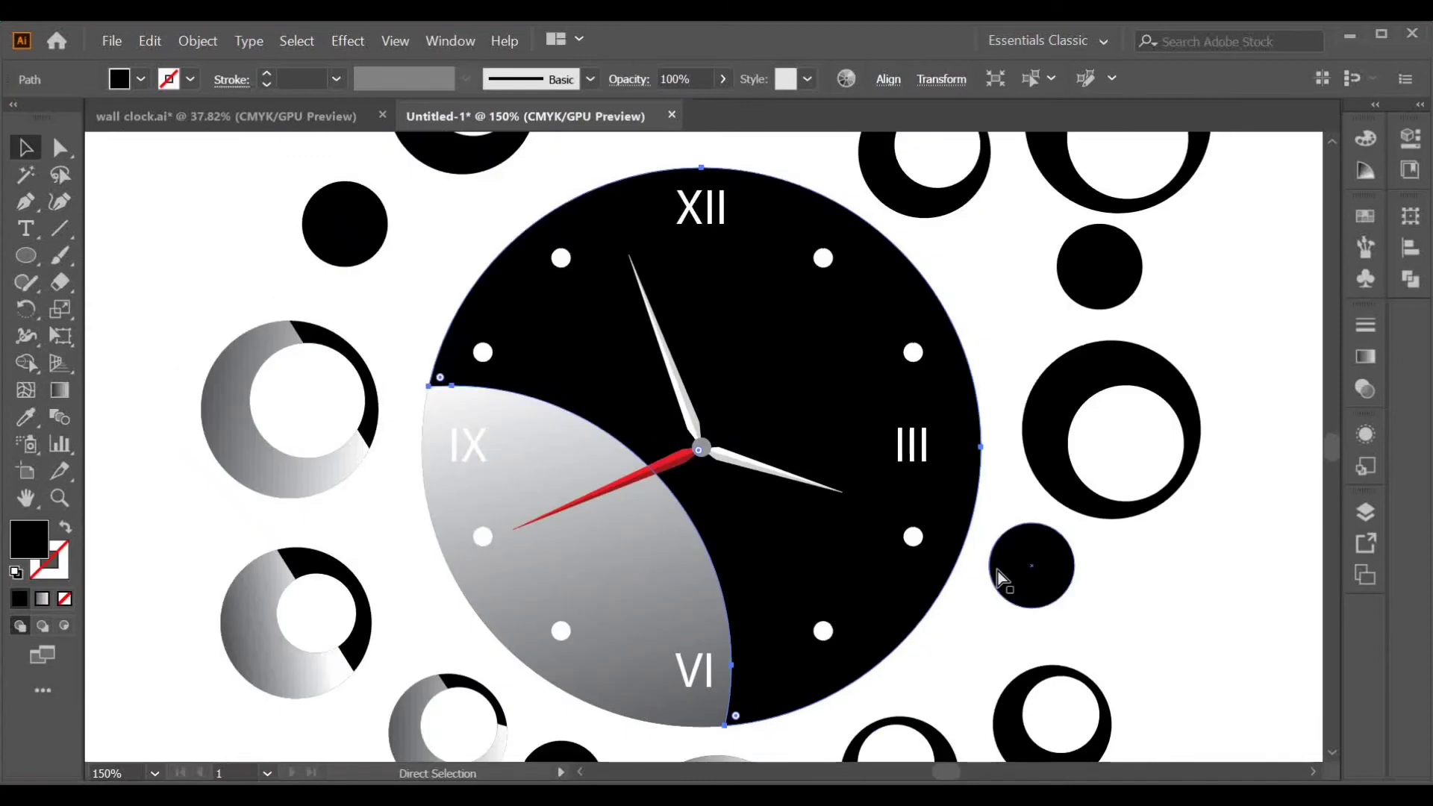
Rotate the long white hand toward the dot just above IX and the red hand toward the dot right of XII
key(ctrl+plus)
key(ctrl+plus)
key(ctrl+plus)
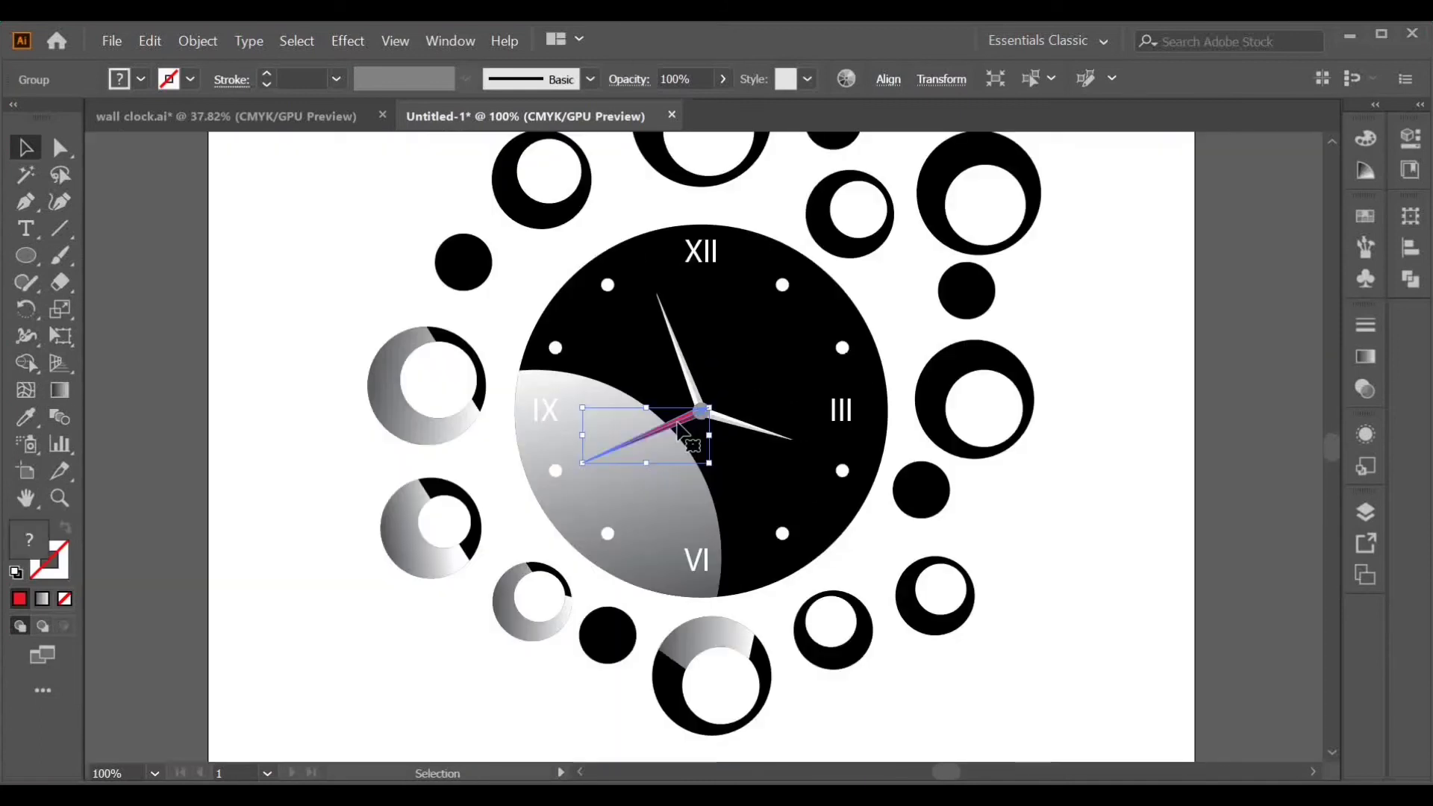
drag(576, 405, 619, 354)
drag(720, 509, 732, 401)
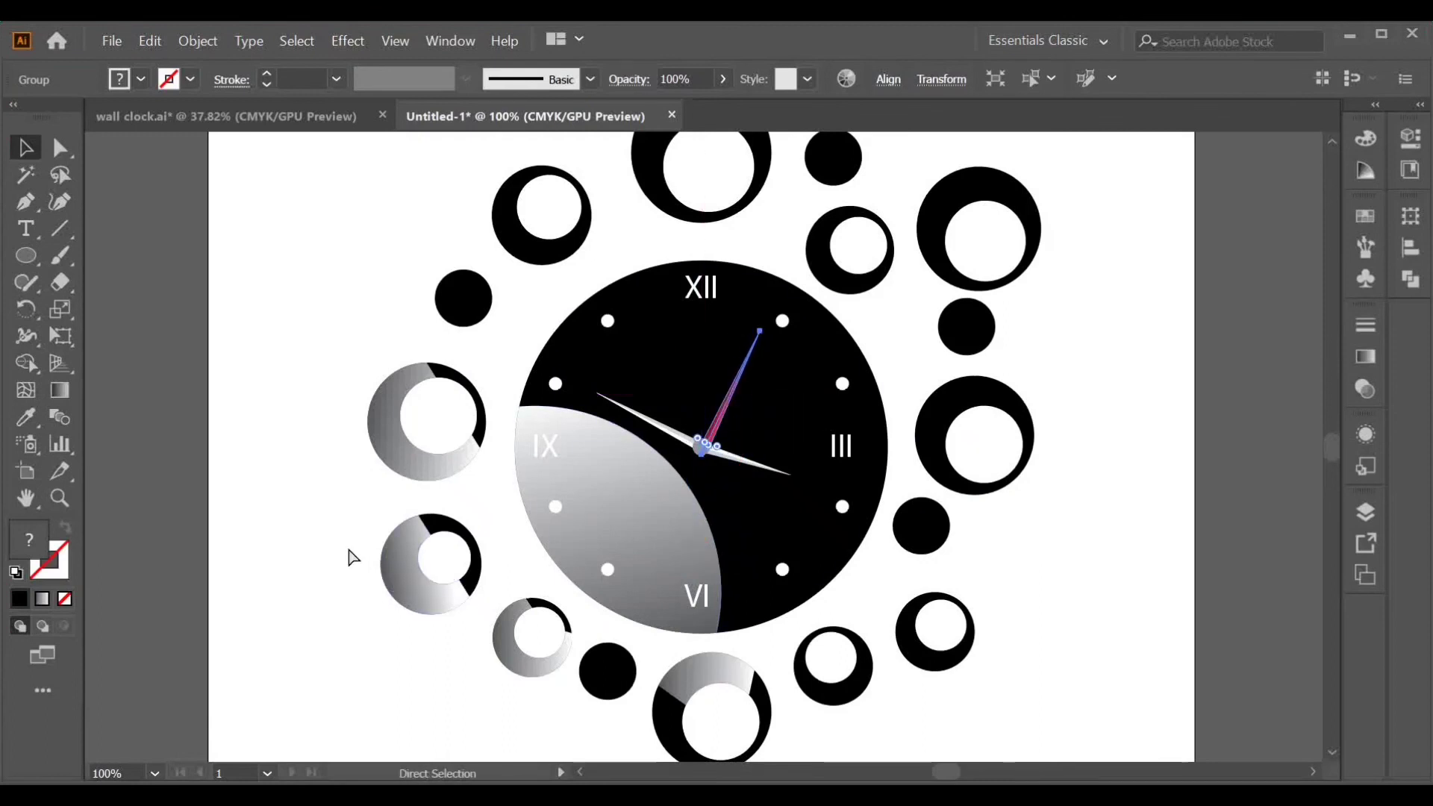
Nudge the red hand slightly left and up so its base lies centered under the gray dot
key(ctrl+plus)
key(ctrl+plus)
key(ctrl+plus)
scroll(486, 619, down, 1)
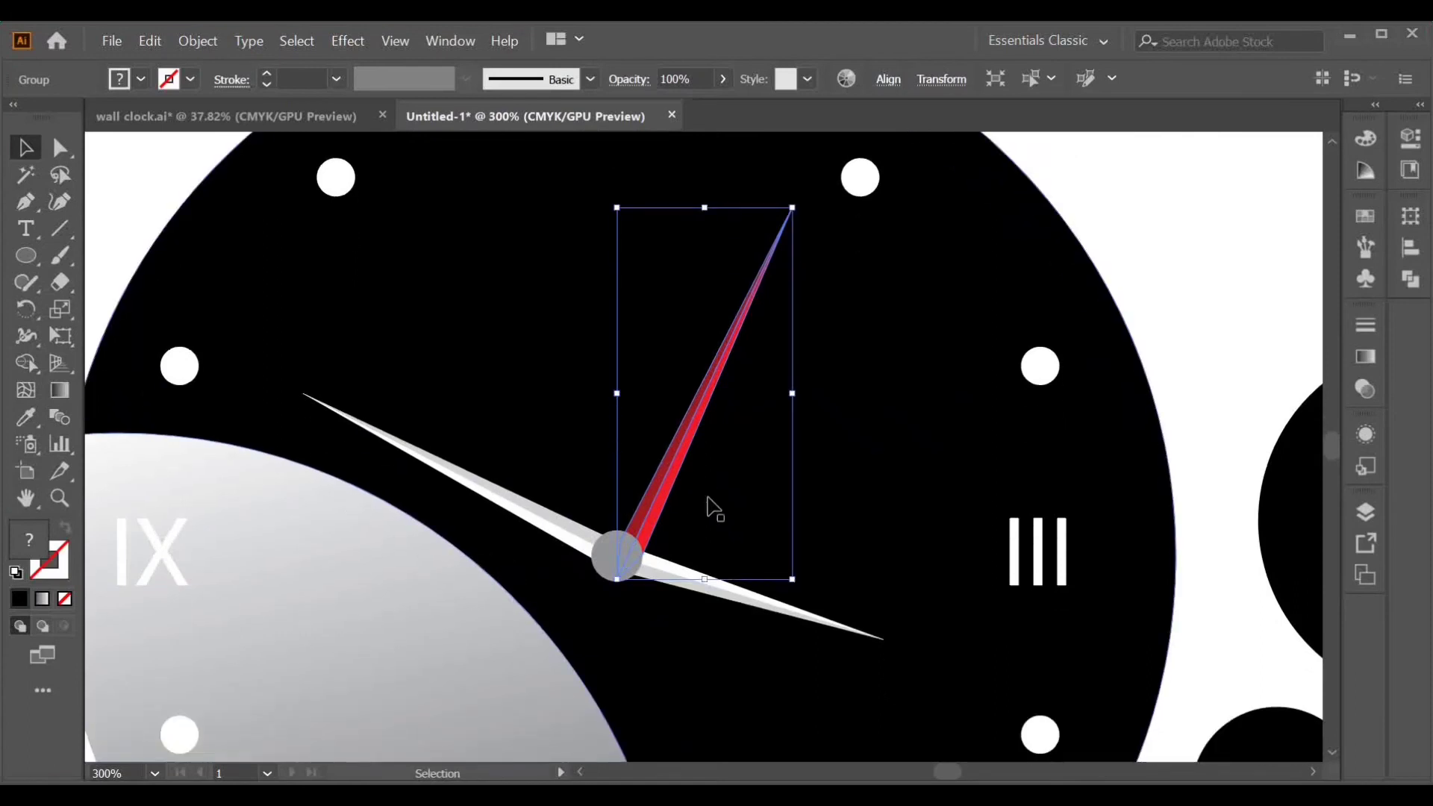
drag(662, 500, 648, 504)
drag(650, 502, 649, 501)
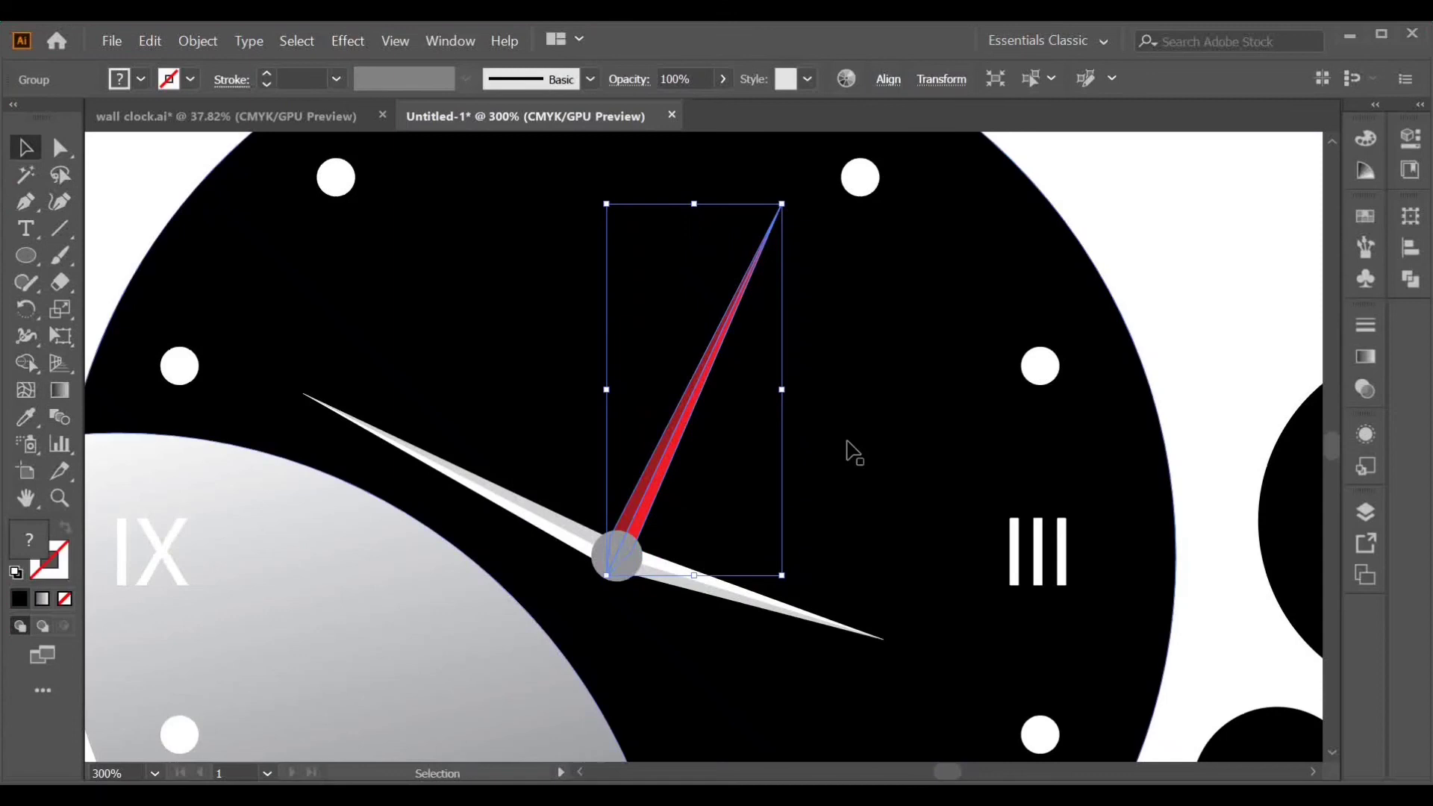
click(1234, 294)
scroll(1158, 323, down, 1)
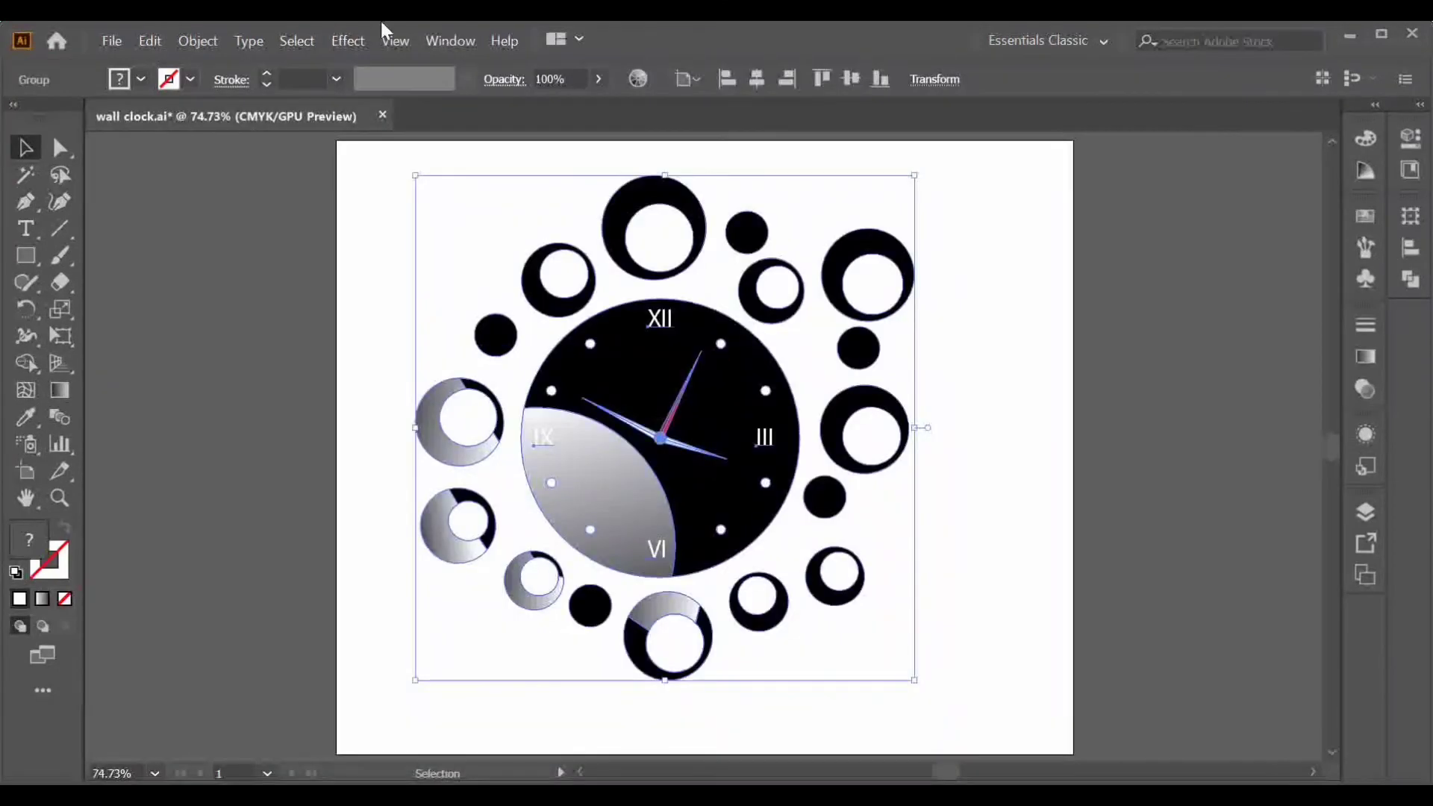
Apply a Multiply Drop Shadow to the clock group with 52% opacity, 3 px X offset, 2 px Y offset and 4 px blur
click(343, 41)
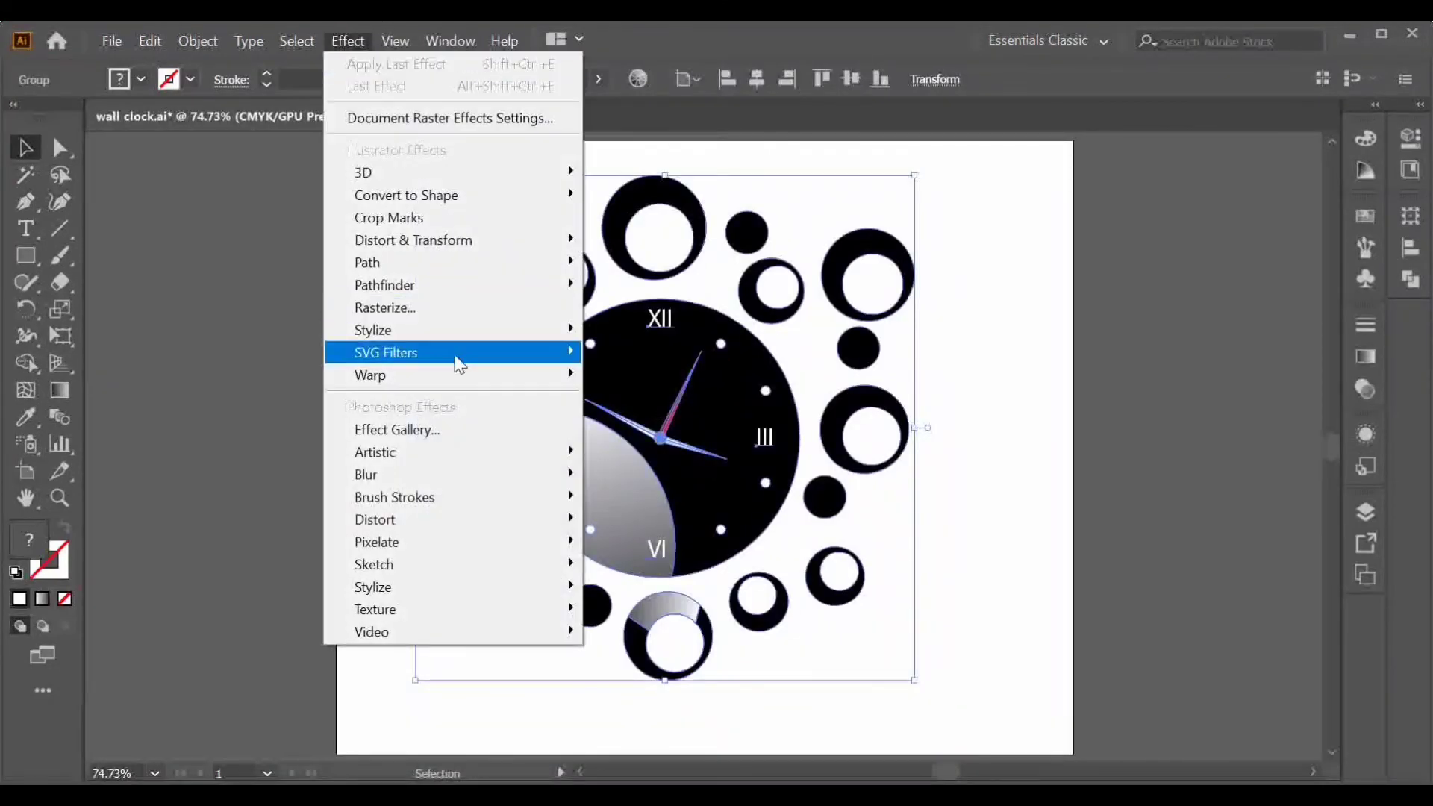
mouse_move(448, 333)
click(602, 334)
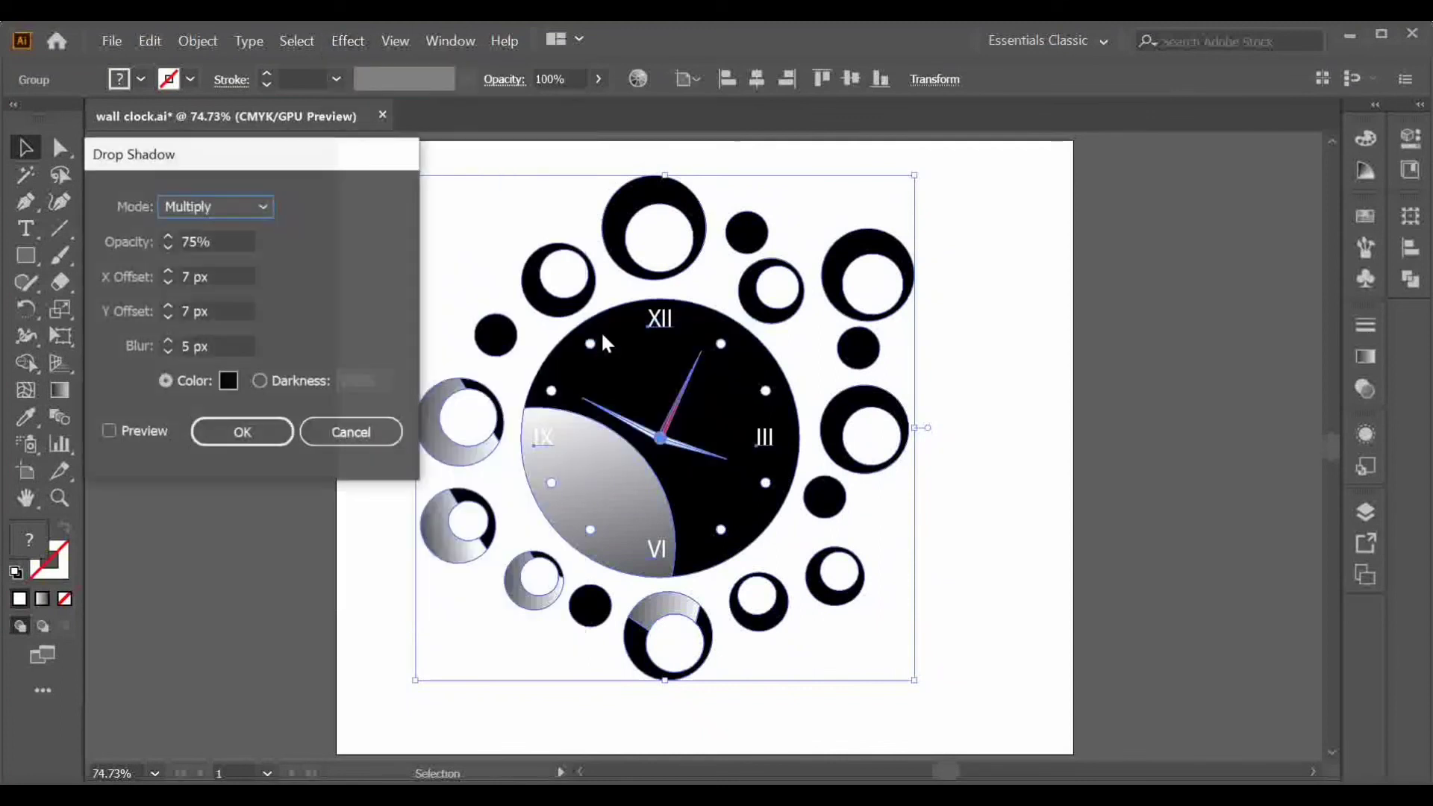
click(109, 432)
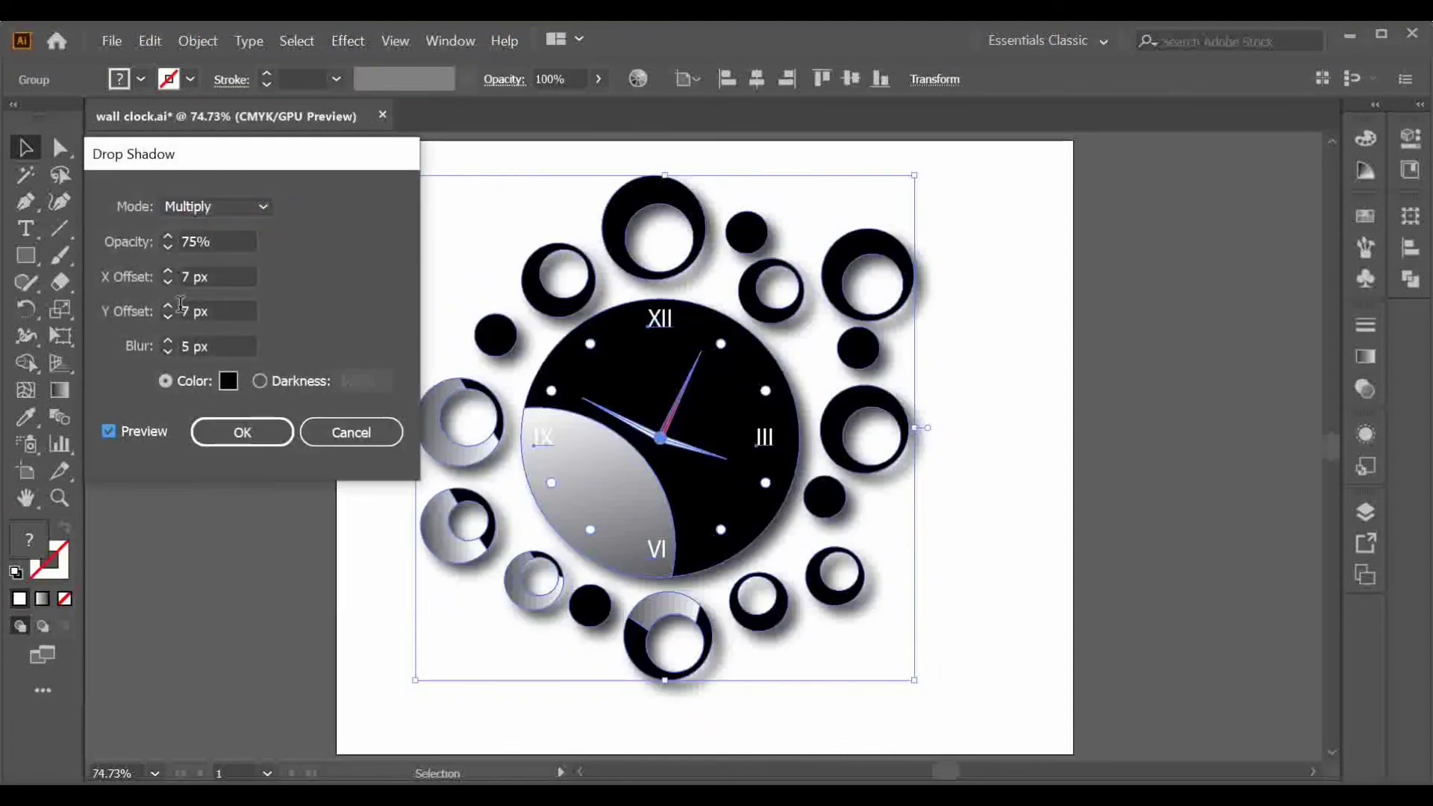
drag(190, 311, 166, 324)
text(3)
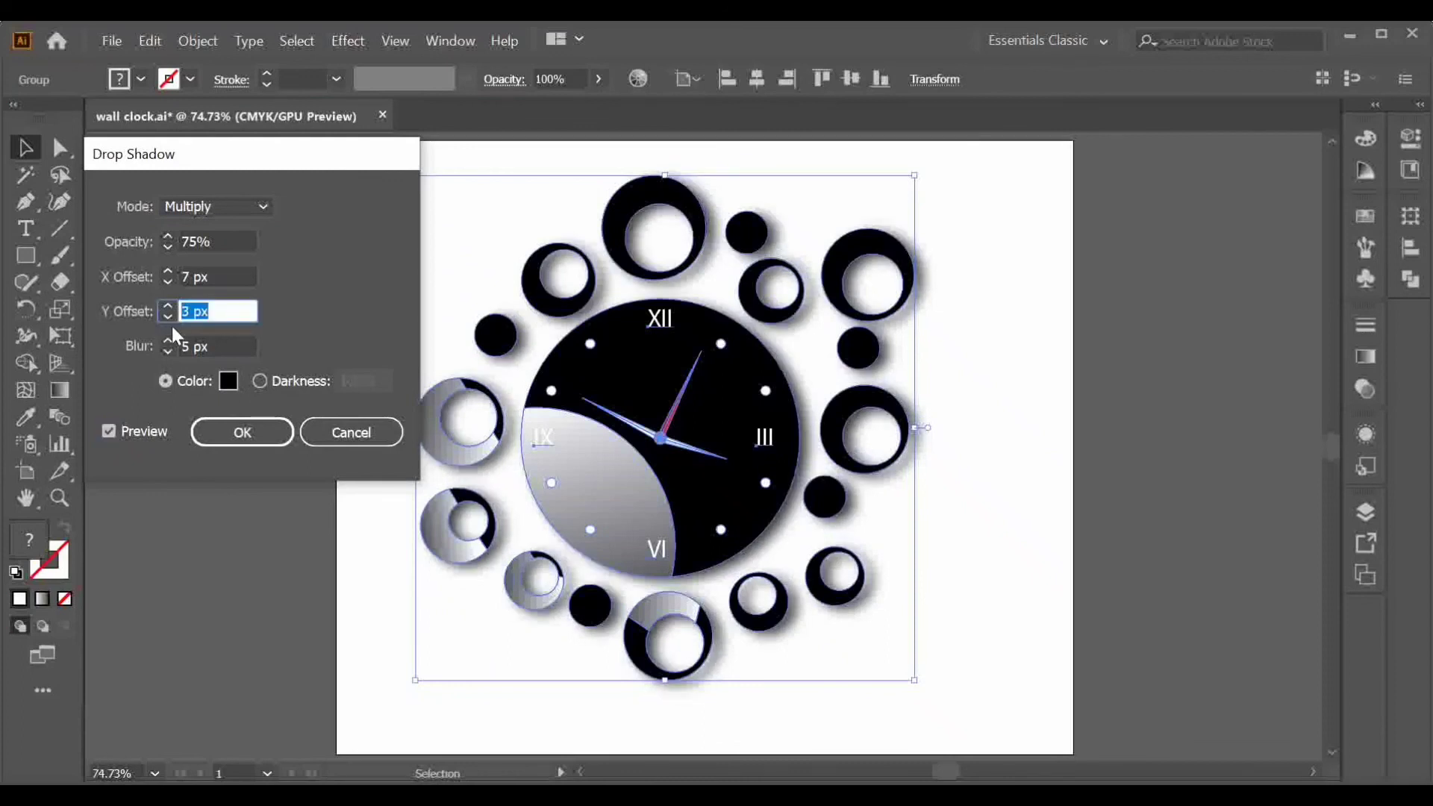
drag(191, 277, 156, 279)
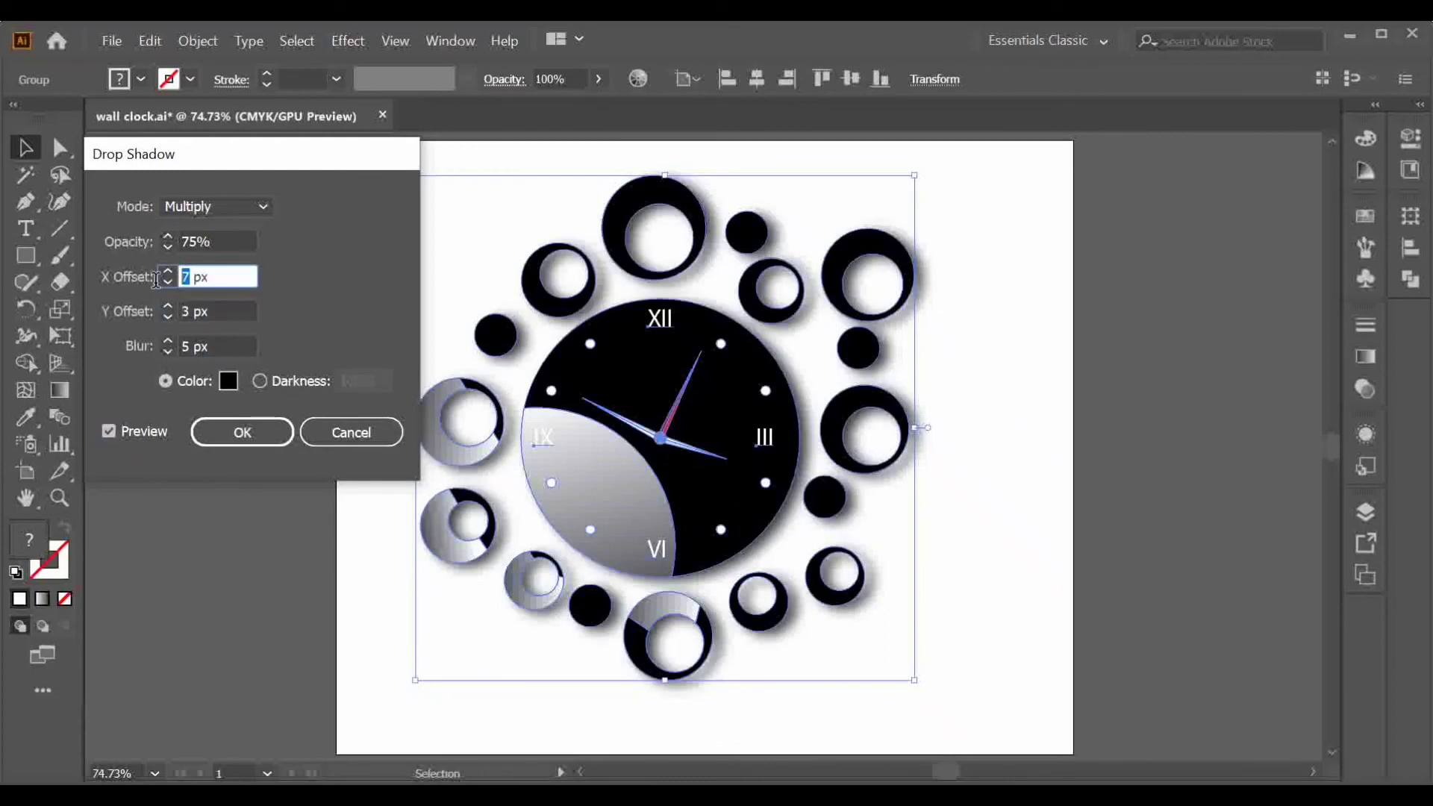
text(3)
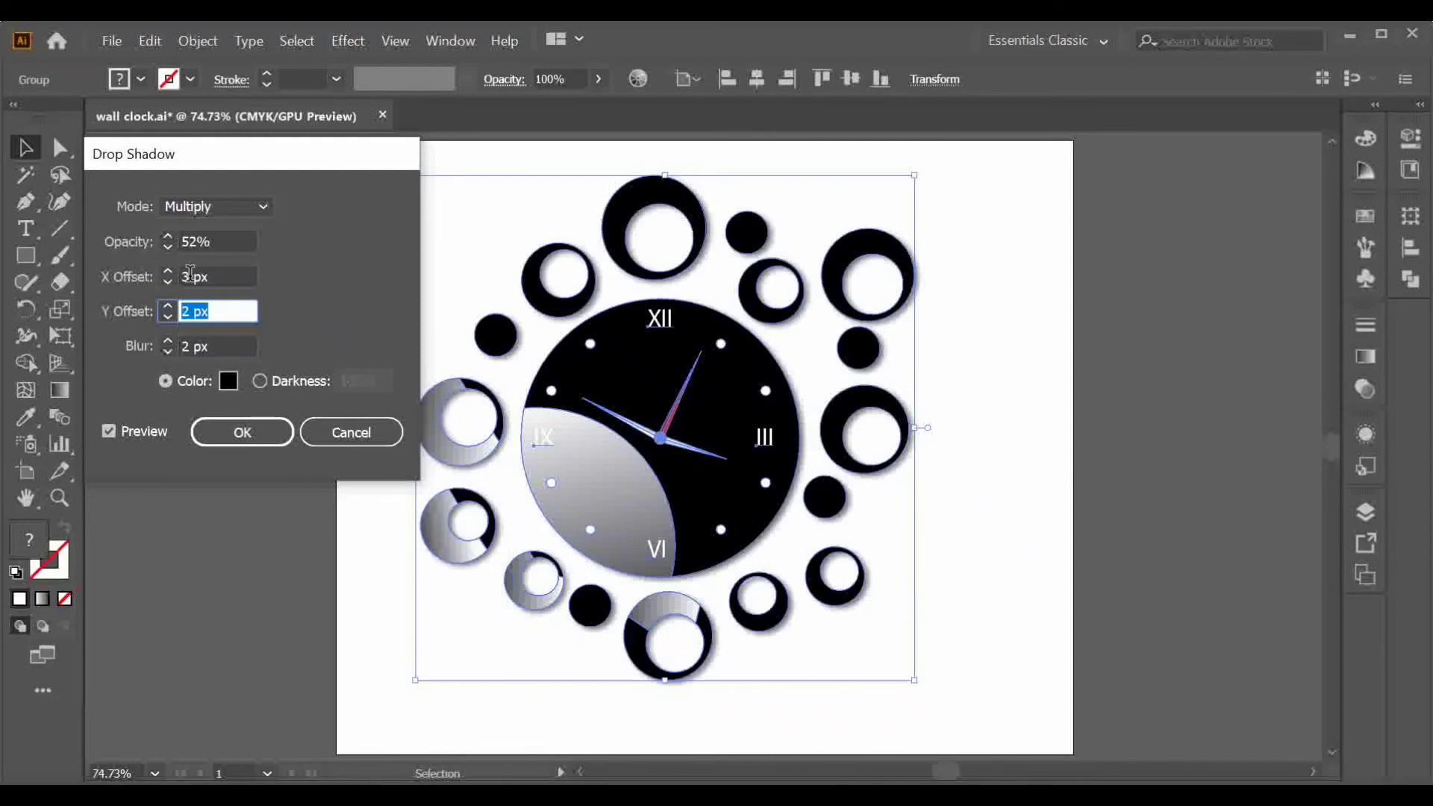
scroll(191, 340, up, 2)
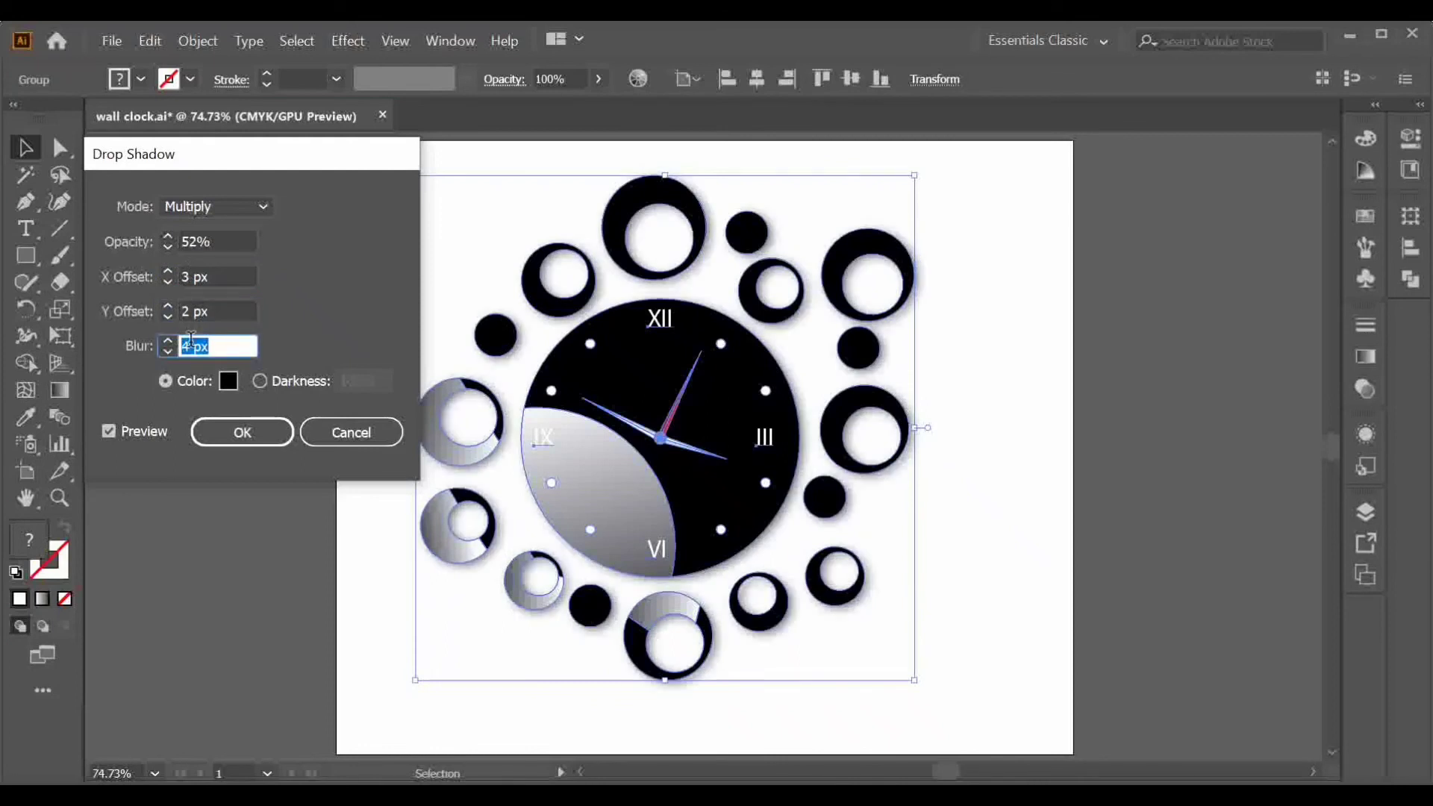
click(233, 430)
click(269, 474)
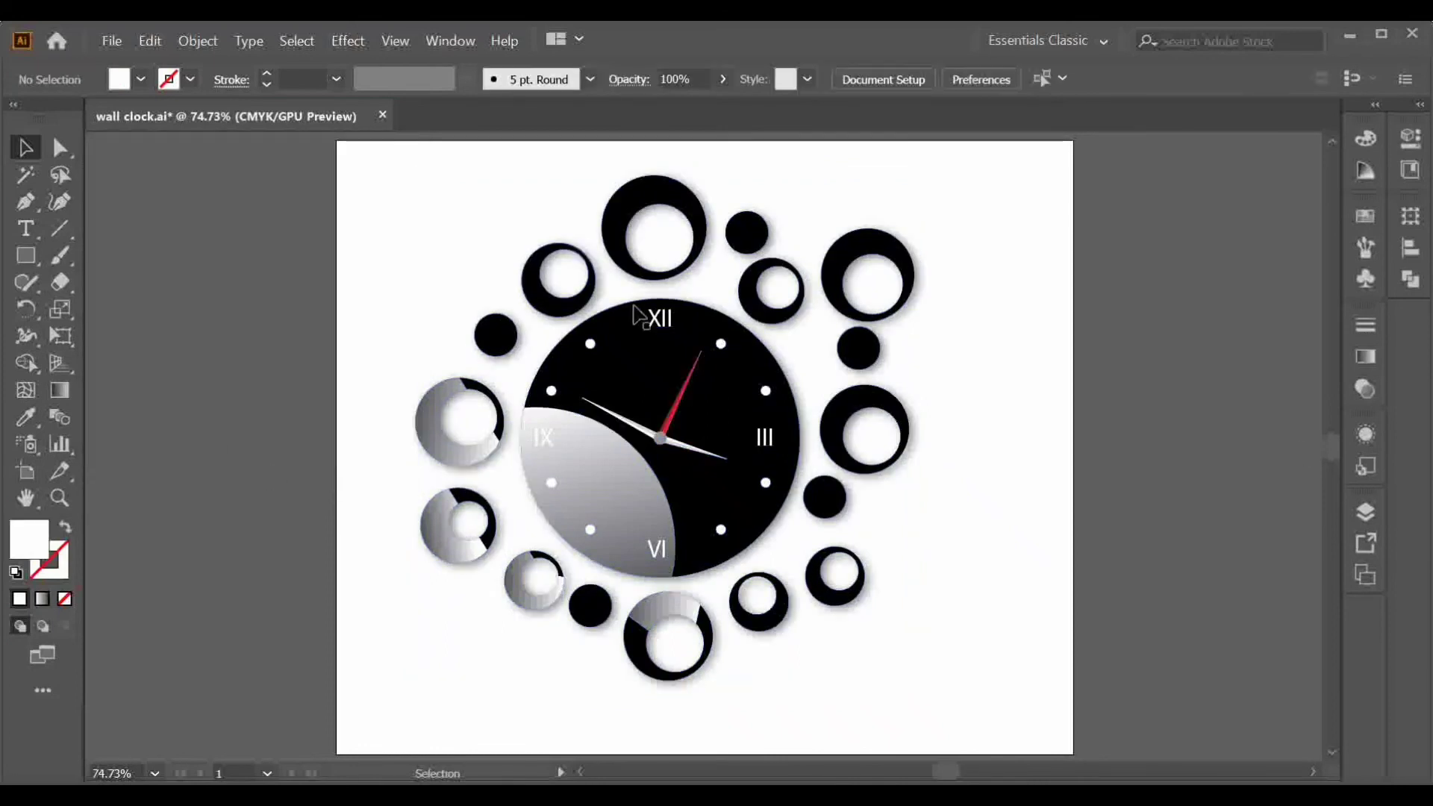
Turn on the visibility of the locked background image in Layer 1
click(1365, 513)
click(1090, 582)
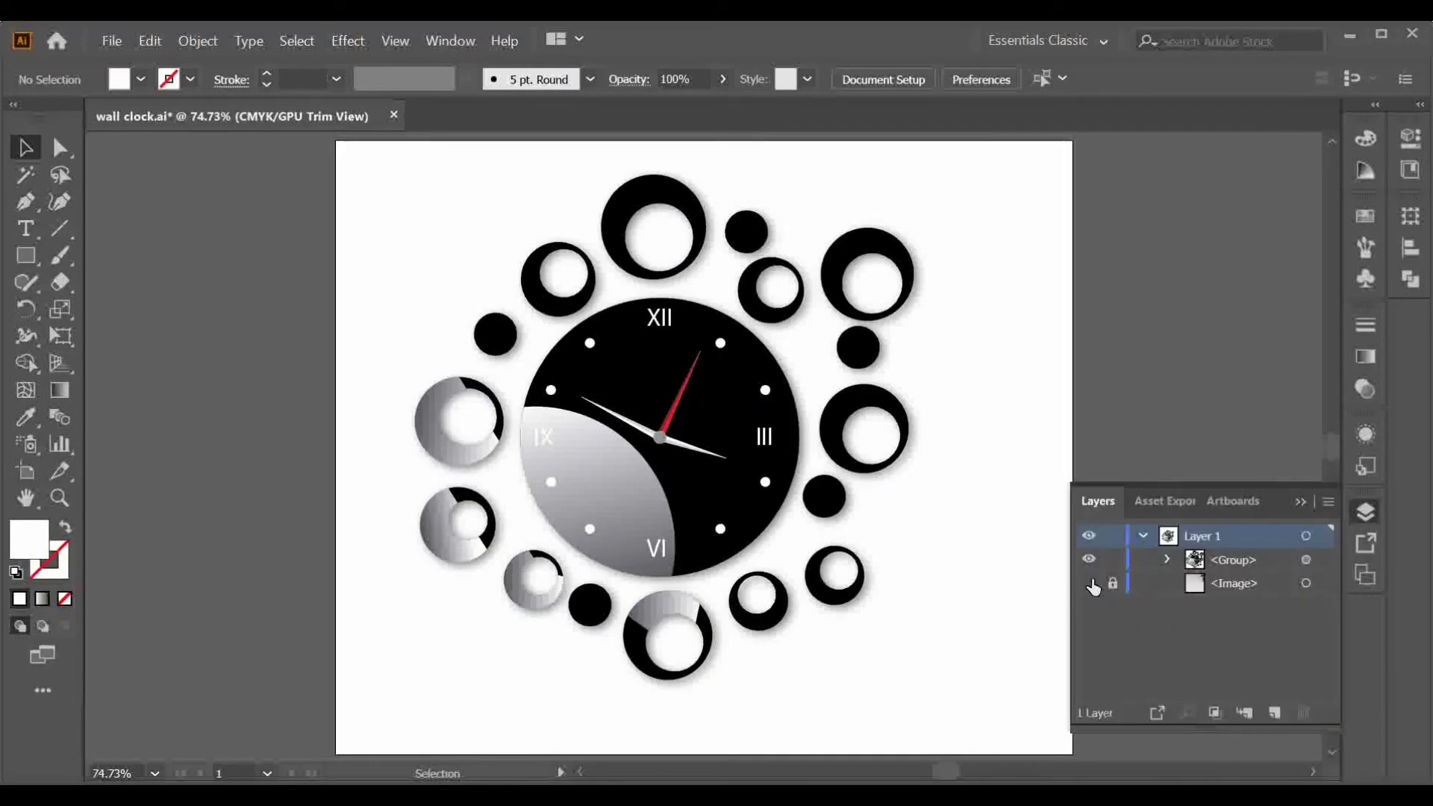